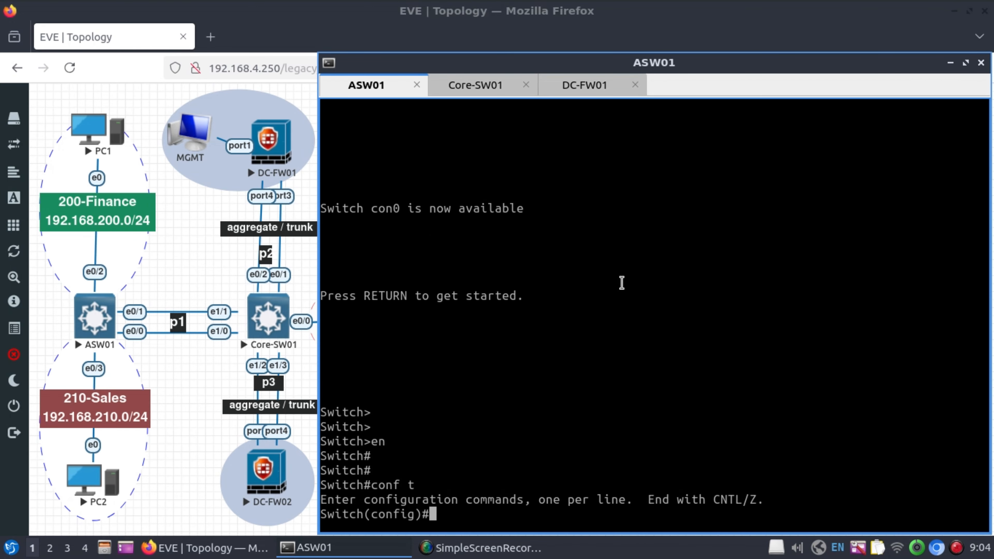
Set the access switch hostname to ASW01 and create VLAN 200.
text(host ASW)
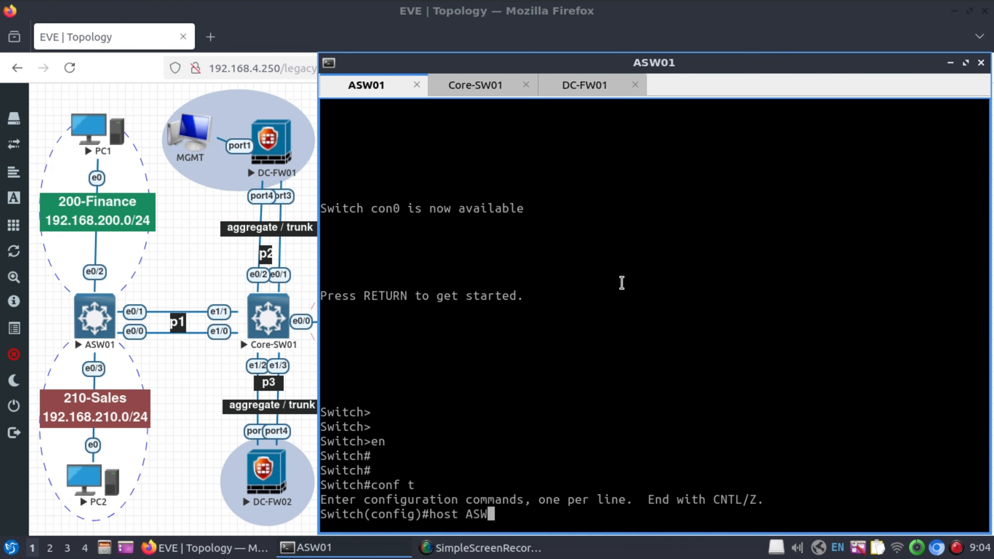
text(01)
key(Return)
key(Return)
key(Return)
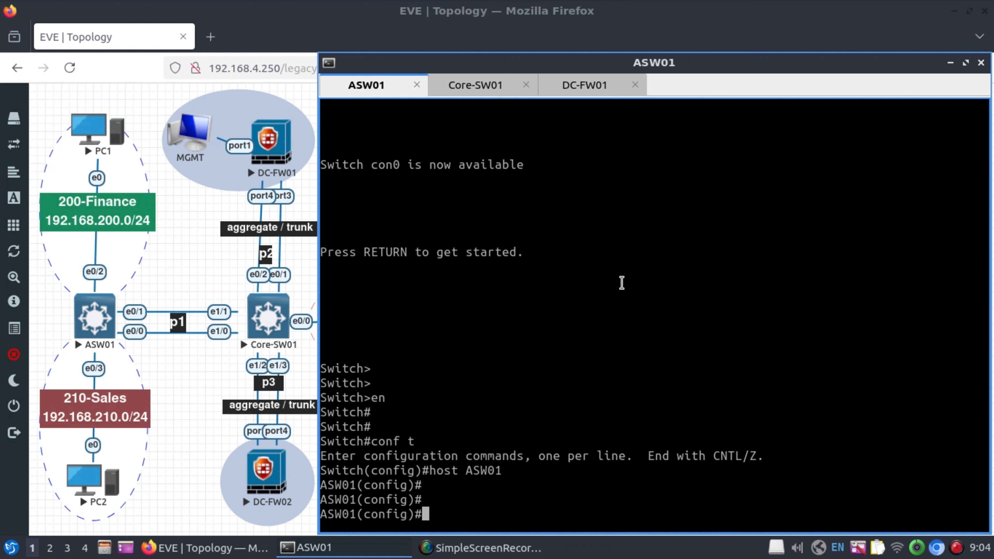
text(vlan 200)
key(Return)
Name VLAN 200 '200-Finance', then add VLAN 210 named '210-Sales'.
text(name )
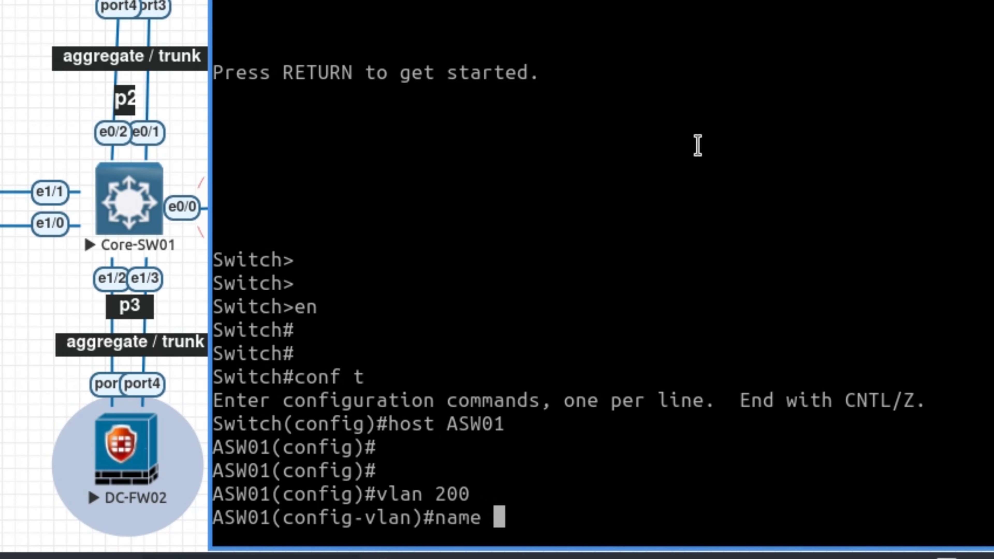
text(200-Finance)
key(Return)
key(Return)
key(Return)
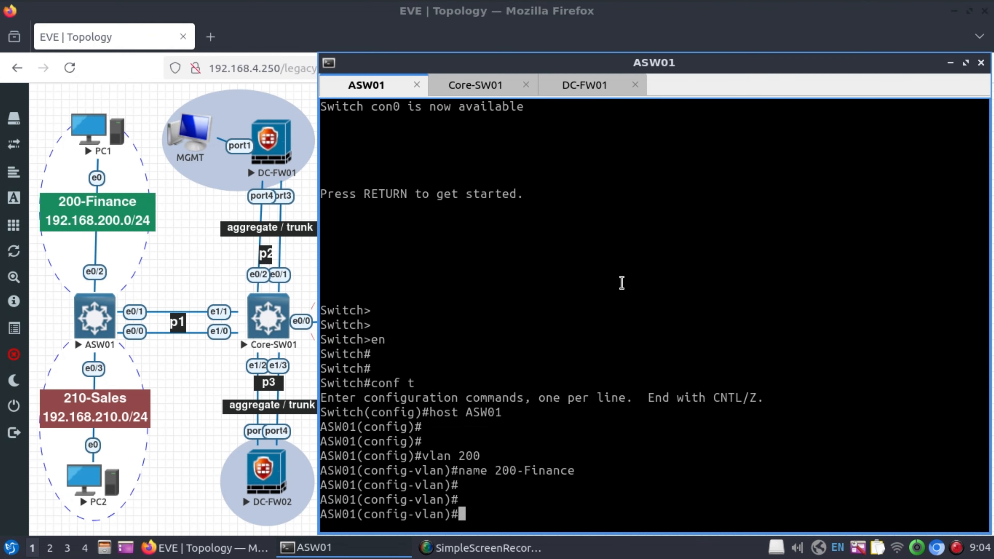
text(vlan 210)
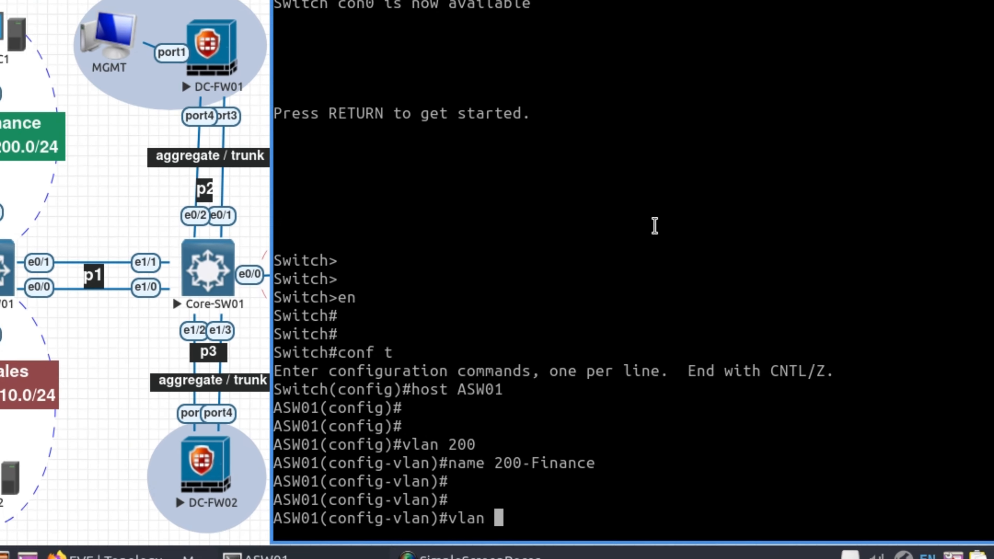
key(Return)
text(name 210)
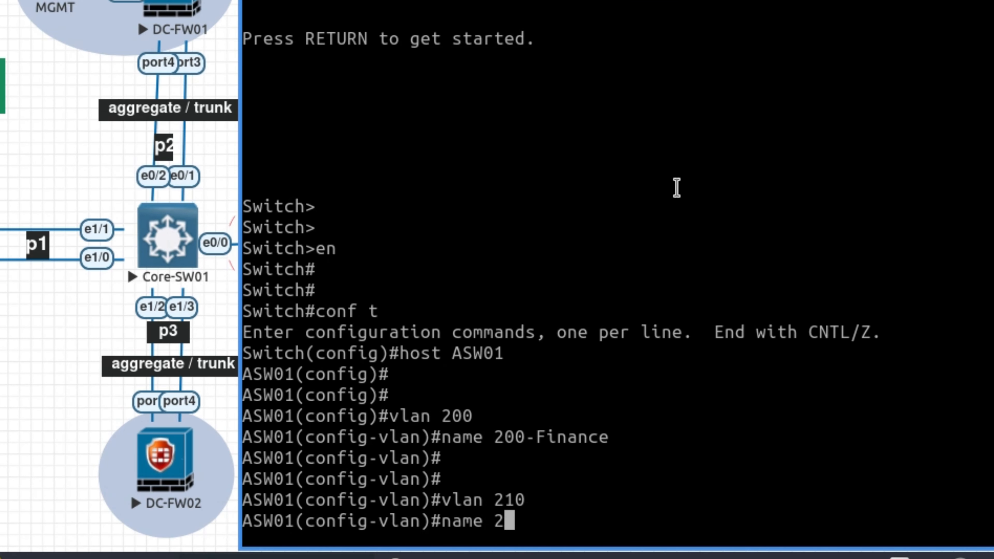
text(-Sales)
key(Return)
key(Return)
key(Return)
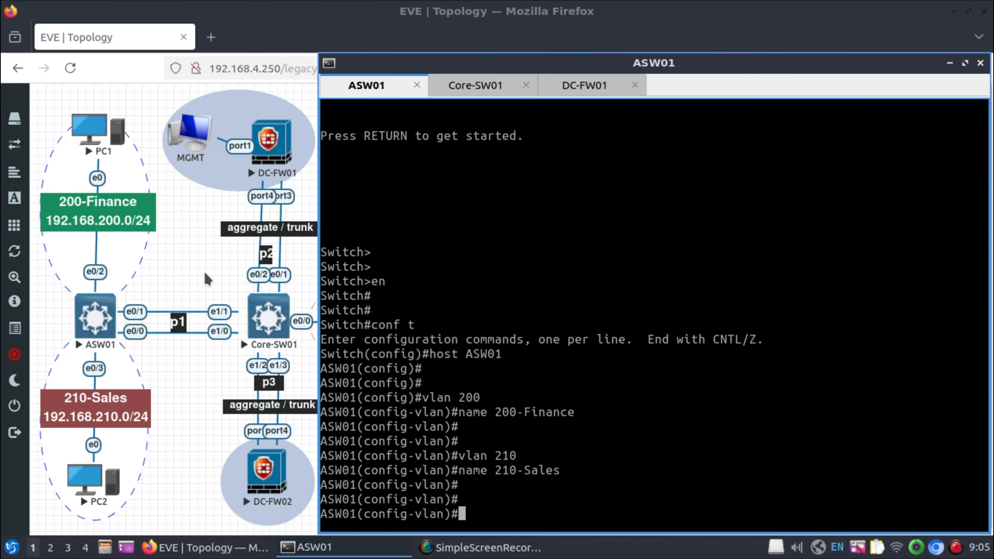
Select ports e0/0-1, then give Port-channel1 the description 'LOG link-Core'.
text(int range e0/0-1)
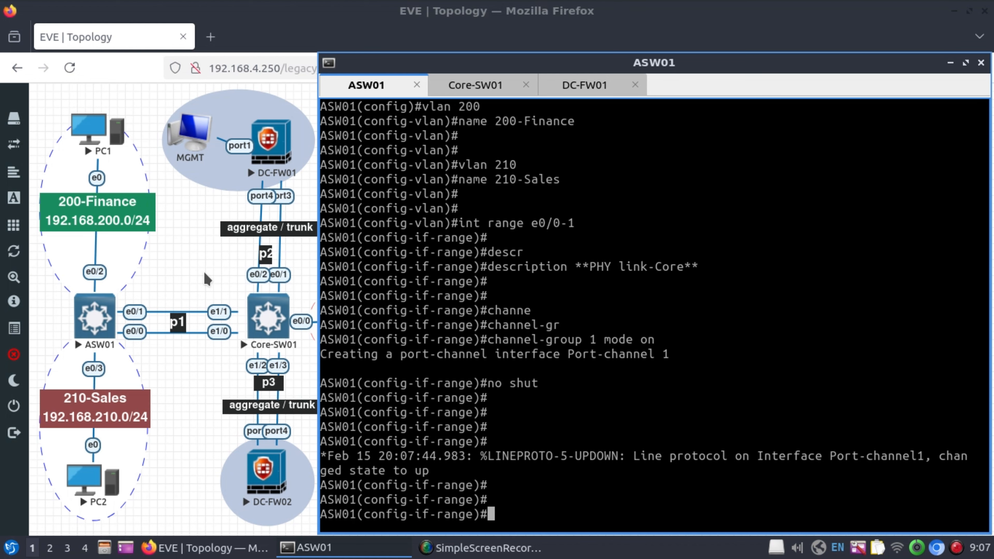
text(inter)
key(Tab)
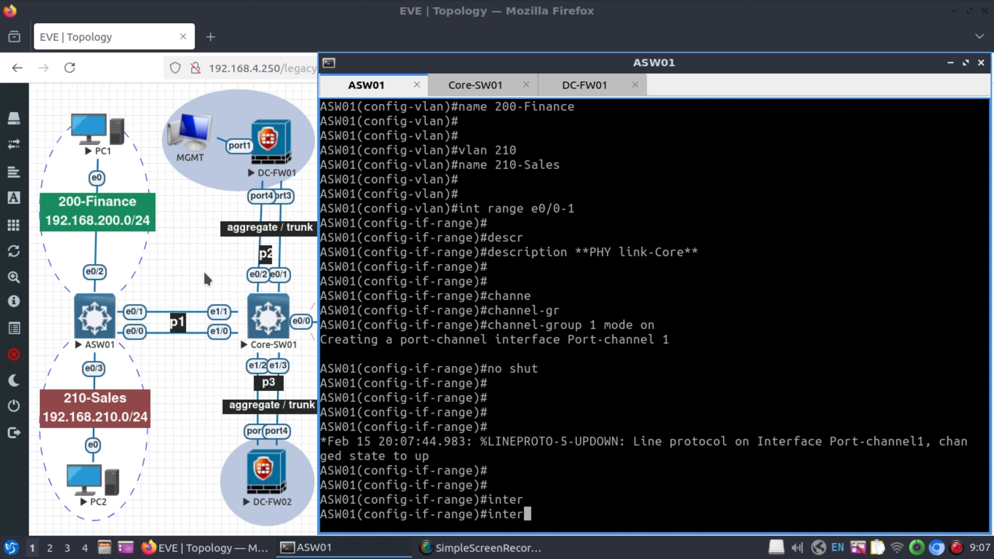
text(p1)
key(Return)
key(Return)
key(Return)
text(de)
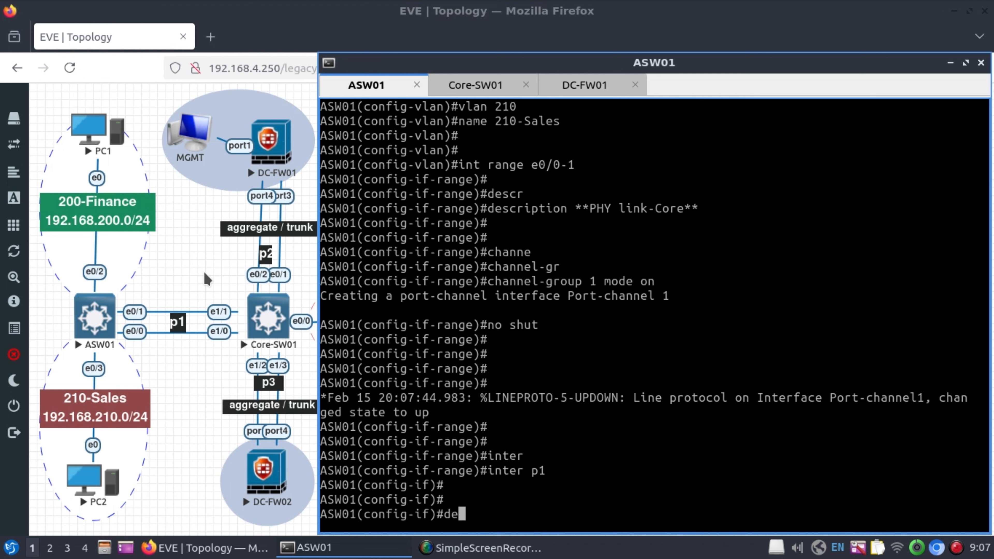
text(sc)
key(Tab)
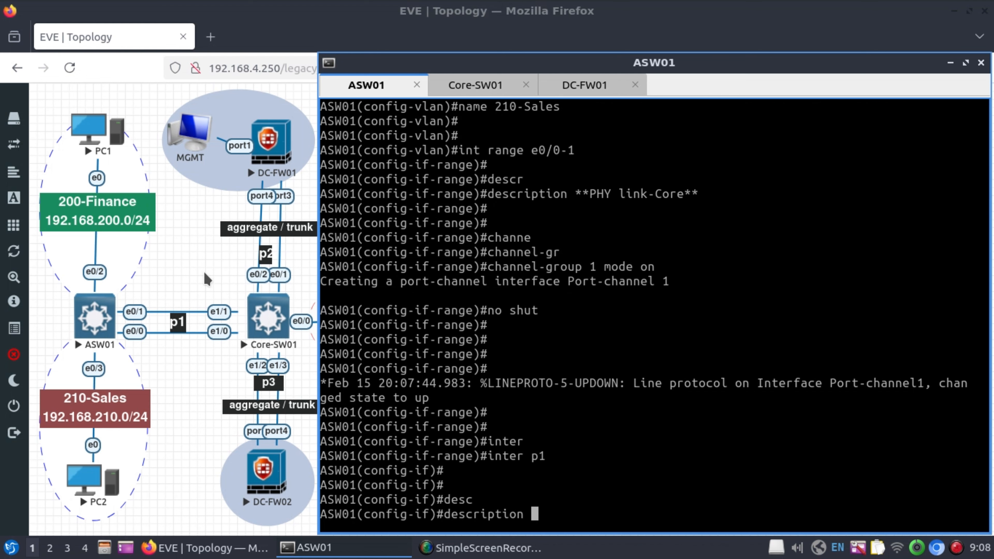
text(**LOG link)
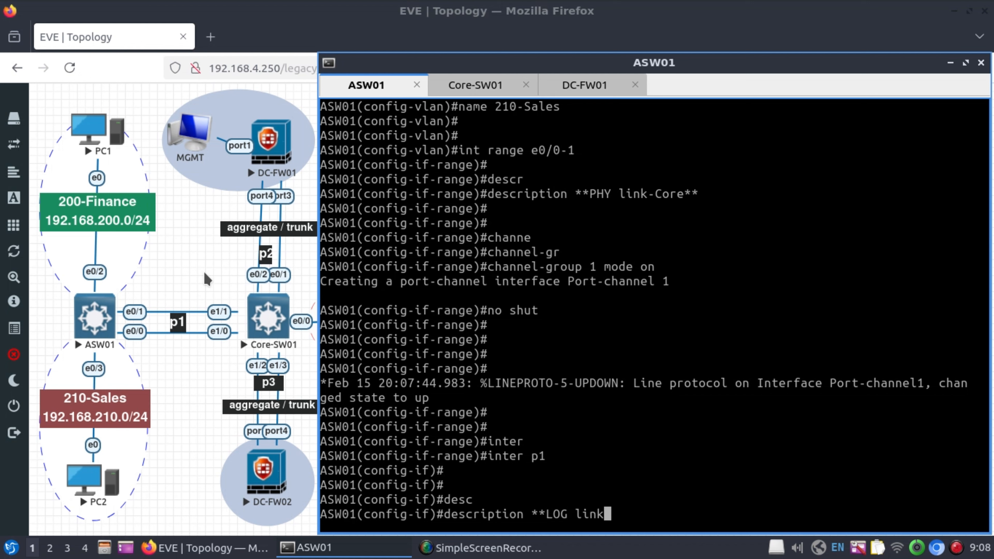
text(-Core**)
key(Return)
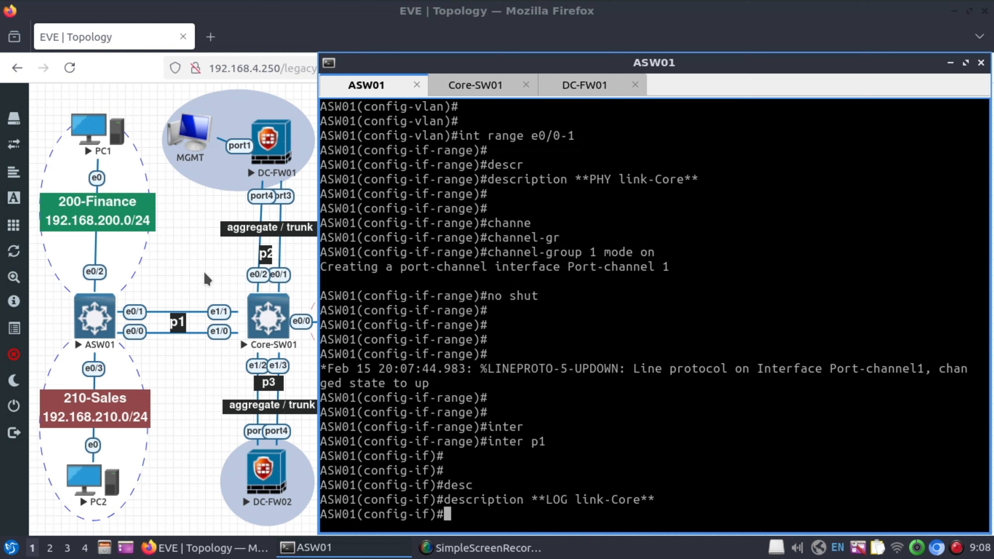
Make Port-channel1 a switchport with dot1q trunk encapsulation.
text(switch)
key(Tab)
key(Return)
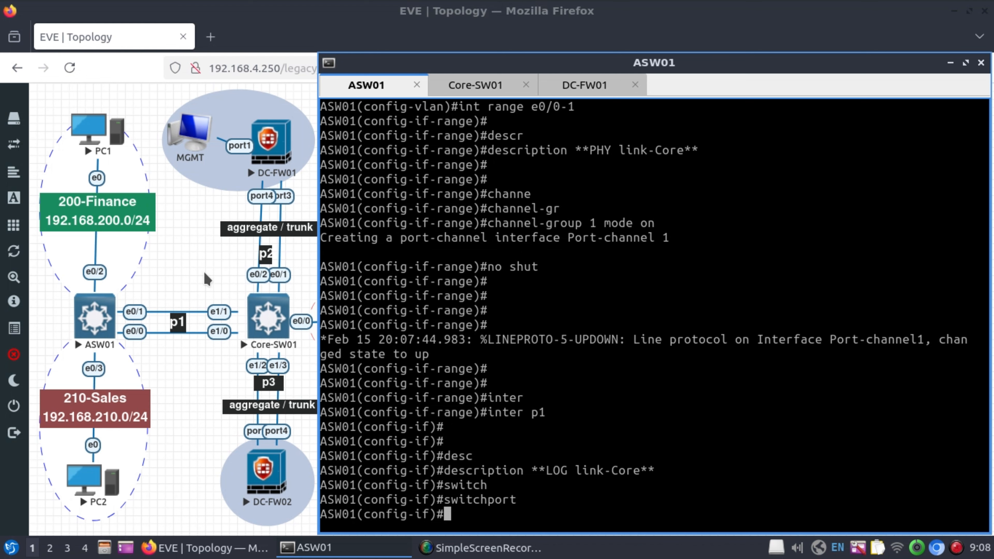
text(switch)
key(Tab)
text(tru)
key(Tab)
text(e)
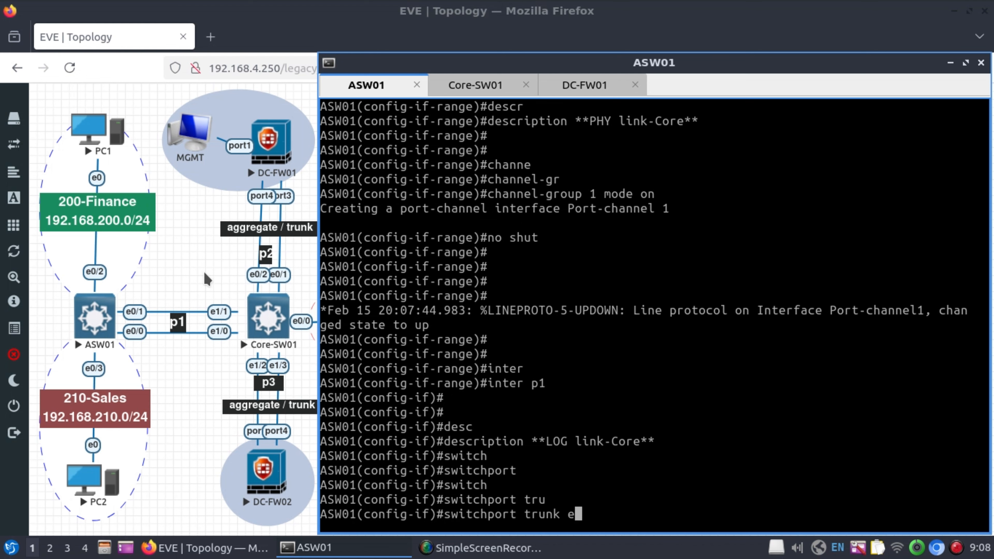
text(nc)
key(Tab)
text(DO)
key(Tab)
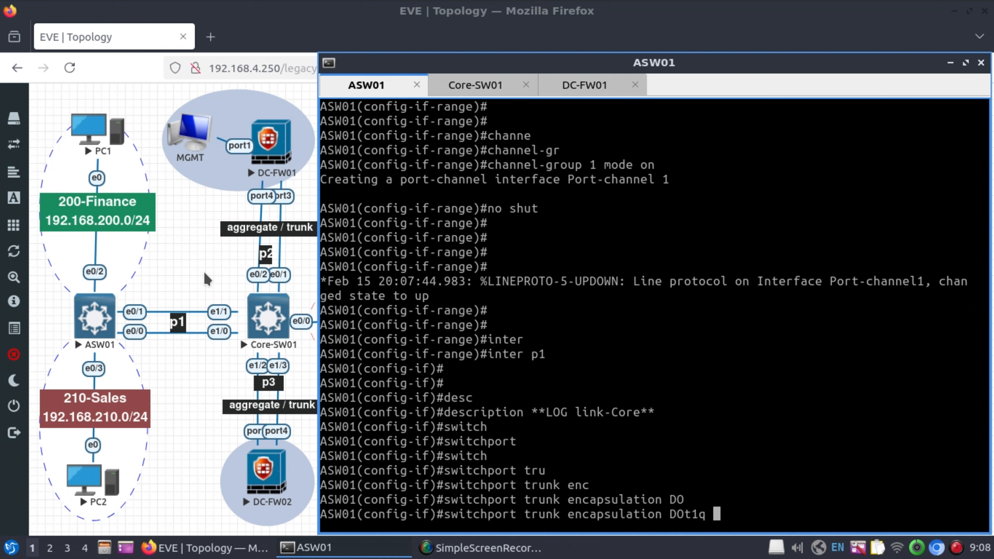
key(Return)
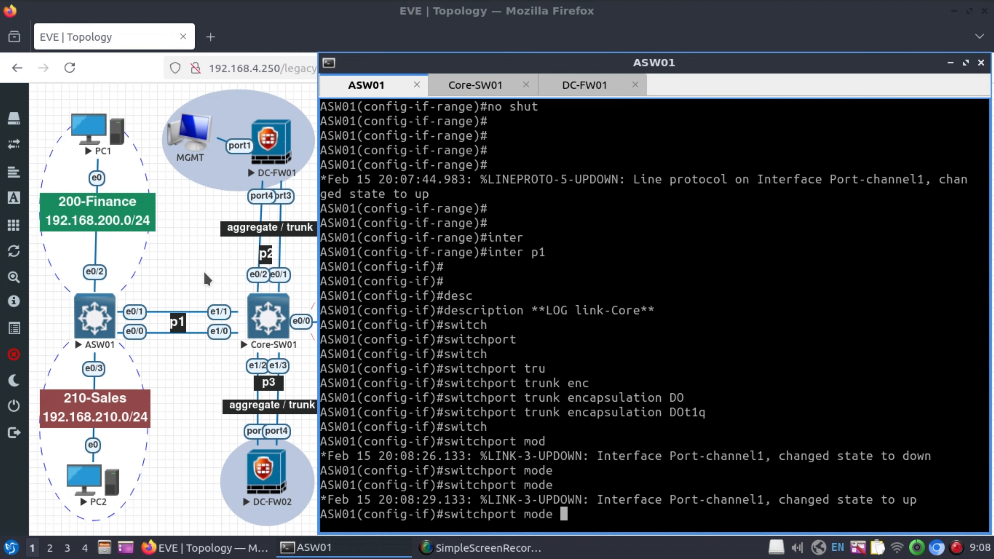
Set Port-channel1 to trunk mode, enable it, and exit configuration mode.
text(tr)
key(Tab)
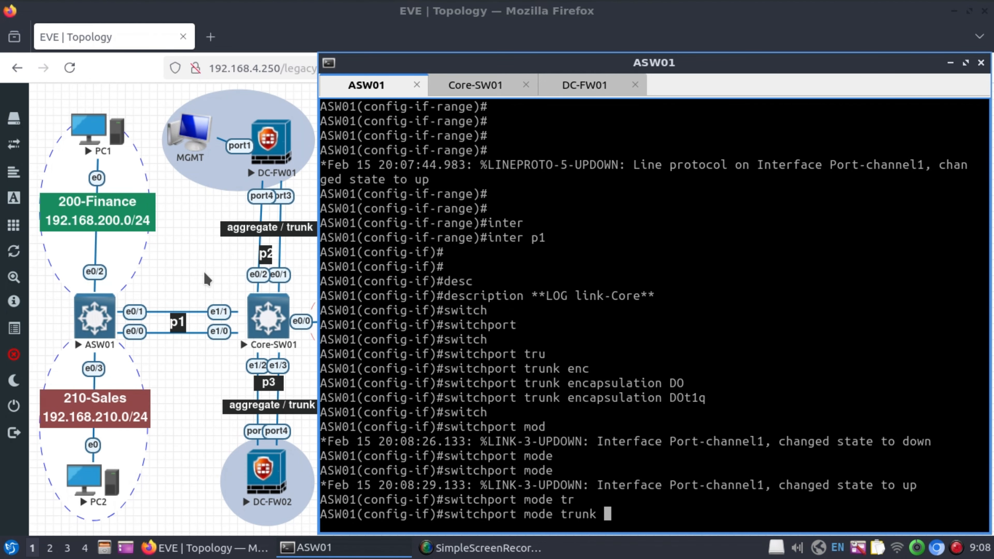
key(Return)
text(no shut)
key(Return)
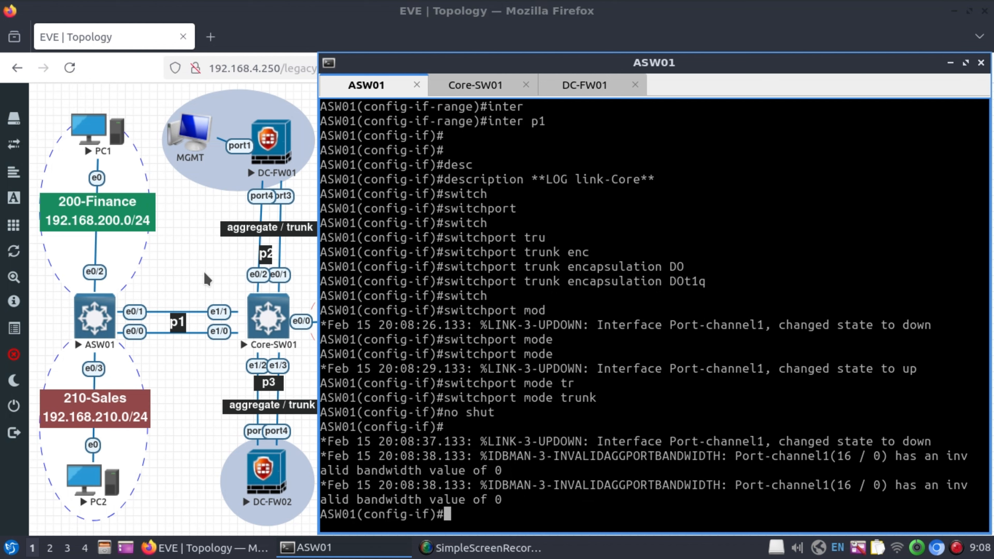
key(Return)
key(Return)
key(Return)
key(Return)
key(Return)
key(Return)
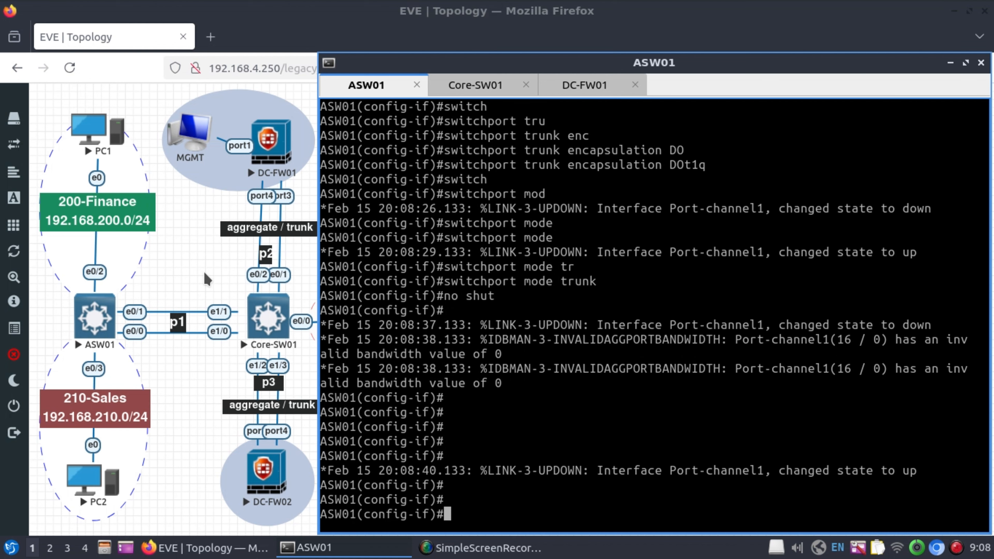
text(end)
key(Return)
key(Return)
key(Return)
key(Return)
key(Return)
key(Return)
key(Return)
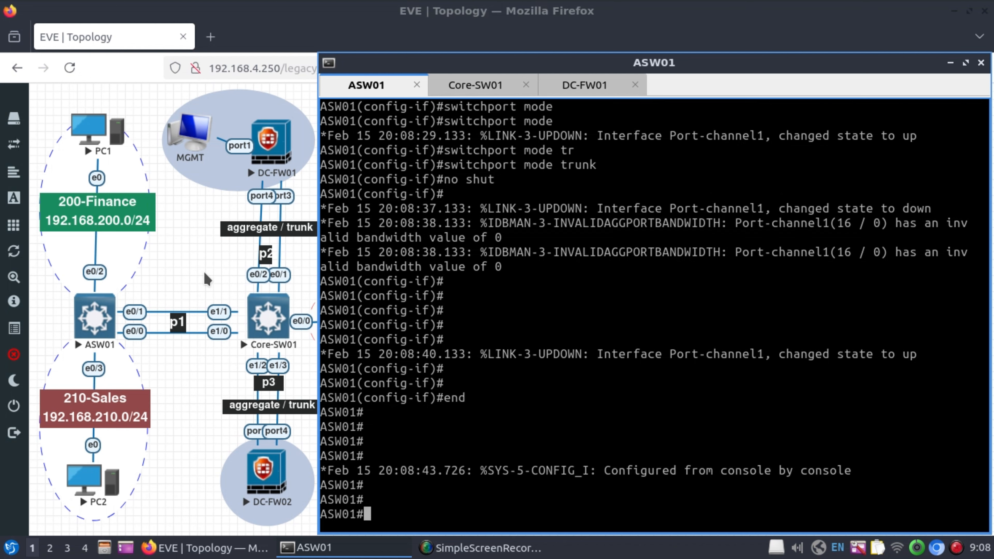
Run 'show interfaces status' on ASW01.
text(sh inter)
key(Tab)
text(statu)
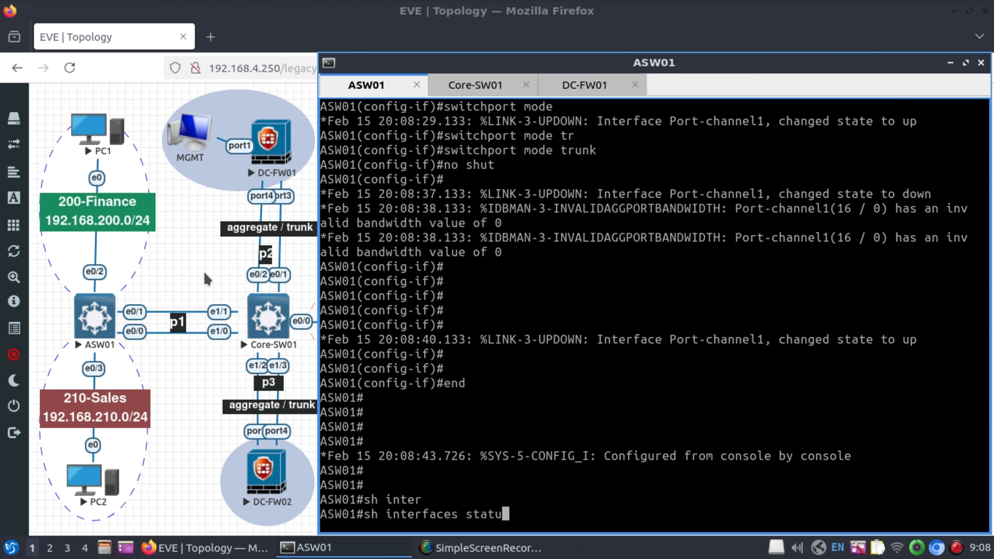
text(s)
key(Return)
Highlight the Et0/0, Et0/1 and Po1 trunk rows in the status listing.
drag(322, 441, 985, 449)
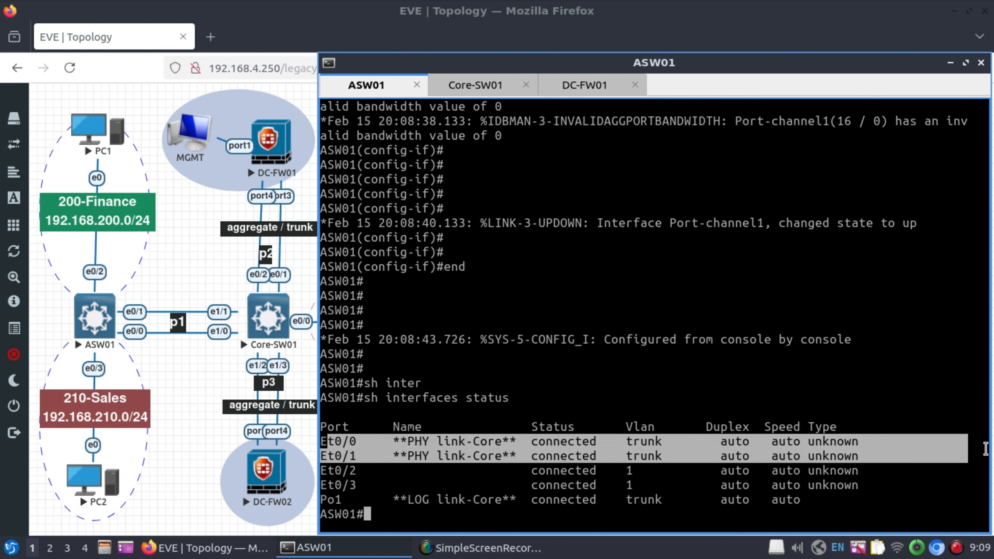
click(326, 499)
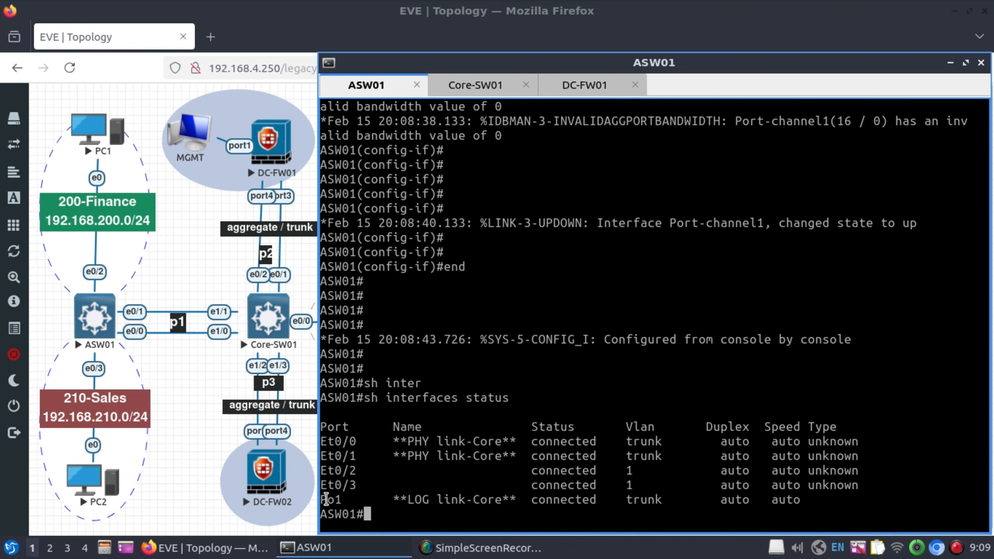
drag(325, 499, 842, 504)
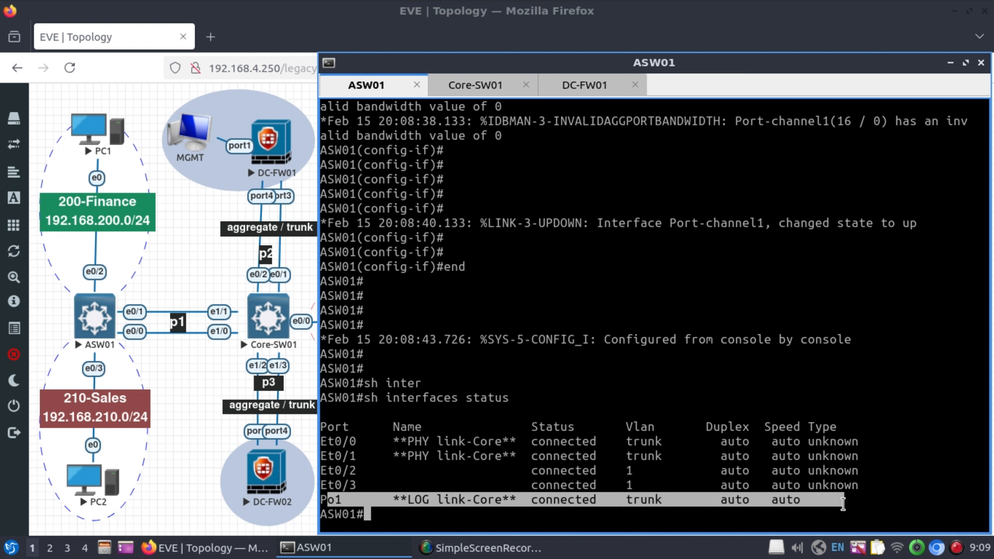
click(607, 498)
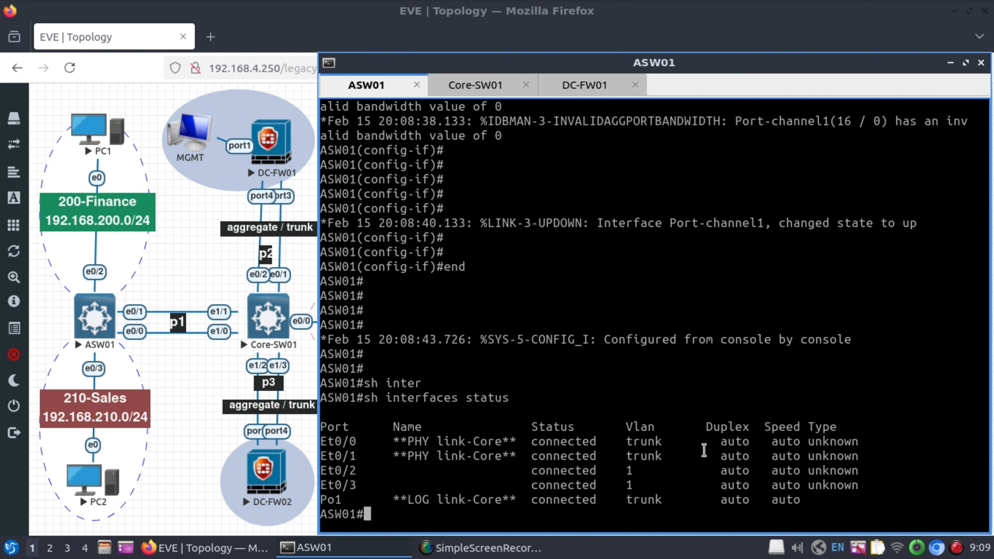
Enter configuration mode and describe port e0/2 as 'PC1'.
key(Return)
key(Return)
text(conf t)
key(Return)
text(int e0/2)
key(Return)
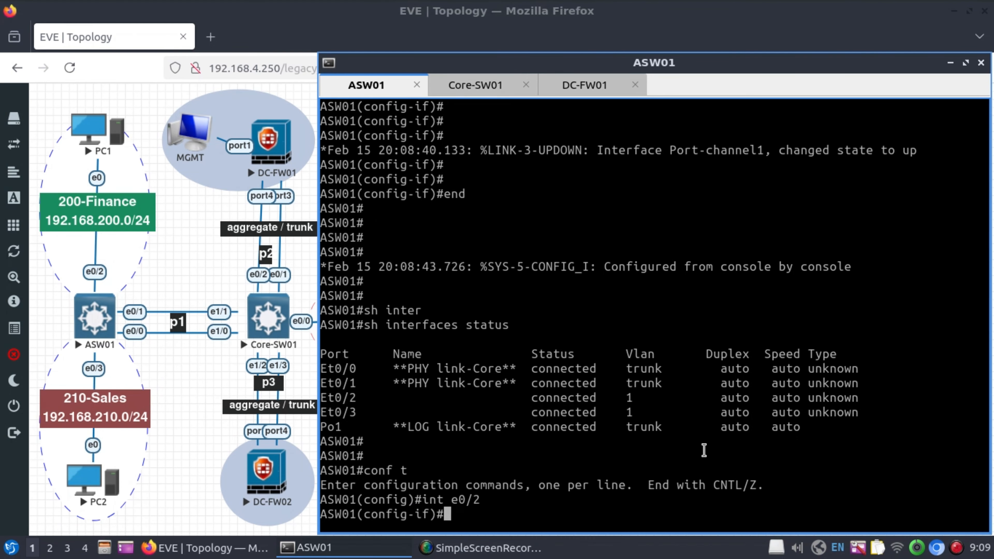
text(descr **PC1**)
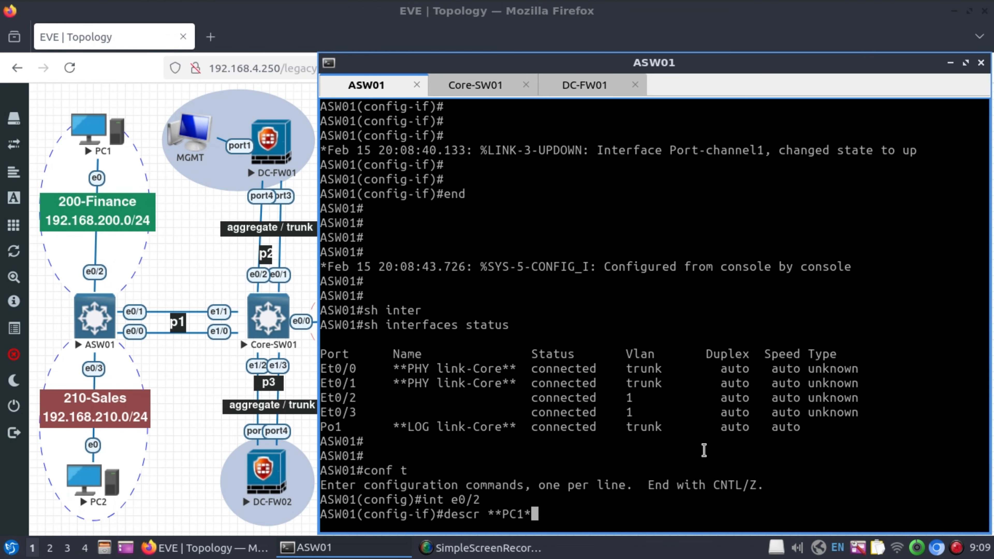
key(Return)
Put port e0/2 into access VLAN 200 and enable it.
text(switch)
key(Tab)
text(accc)
key(Tab)
key(BackSpace)
key(Tab)
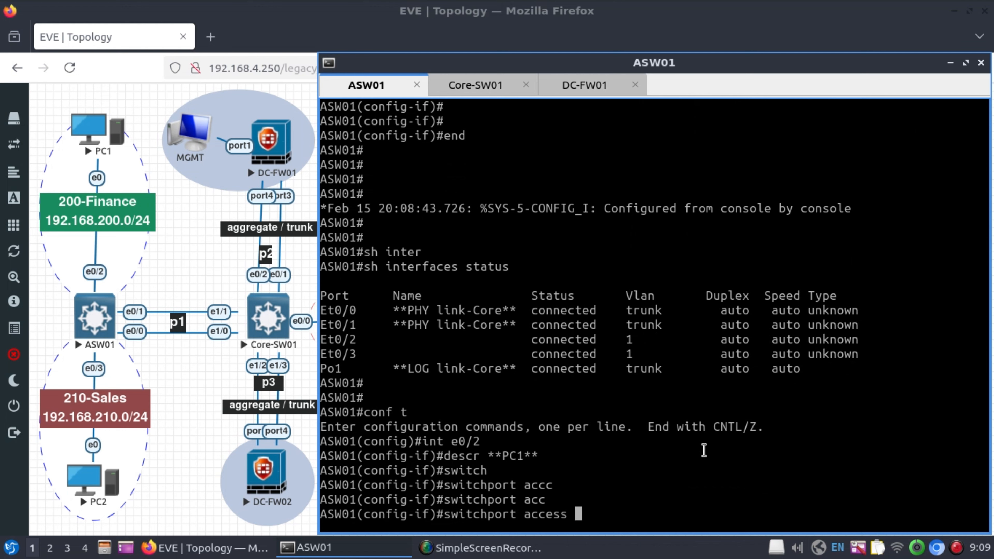
text(vlan 200)
key(Return)
text(no shut)
key(Return)
key(Return)
key(Return)
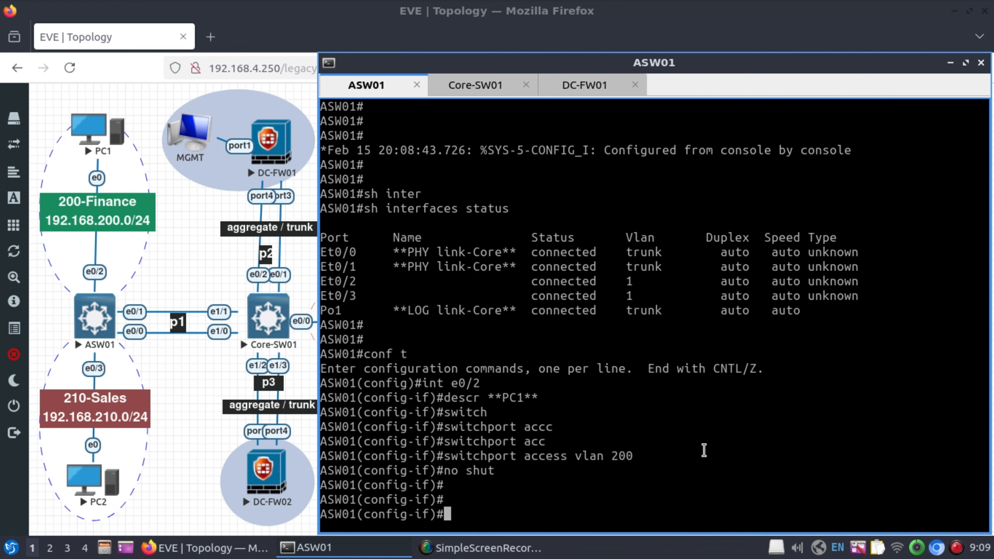
Describe port e0/3 as 'PC2' and enable it.
text(int e0/3)
key(Return)
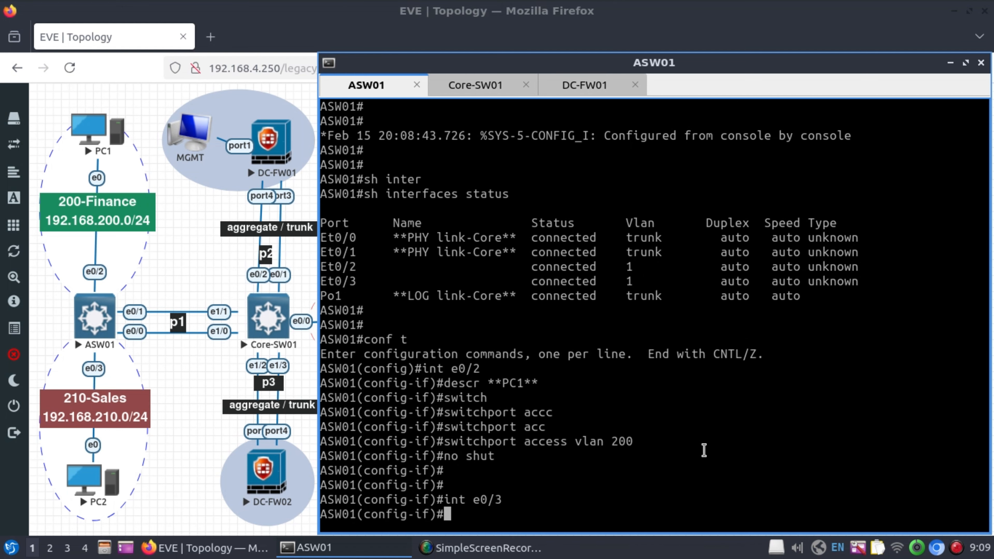
text(descr)
key(Tab)
text(**PC2**)
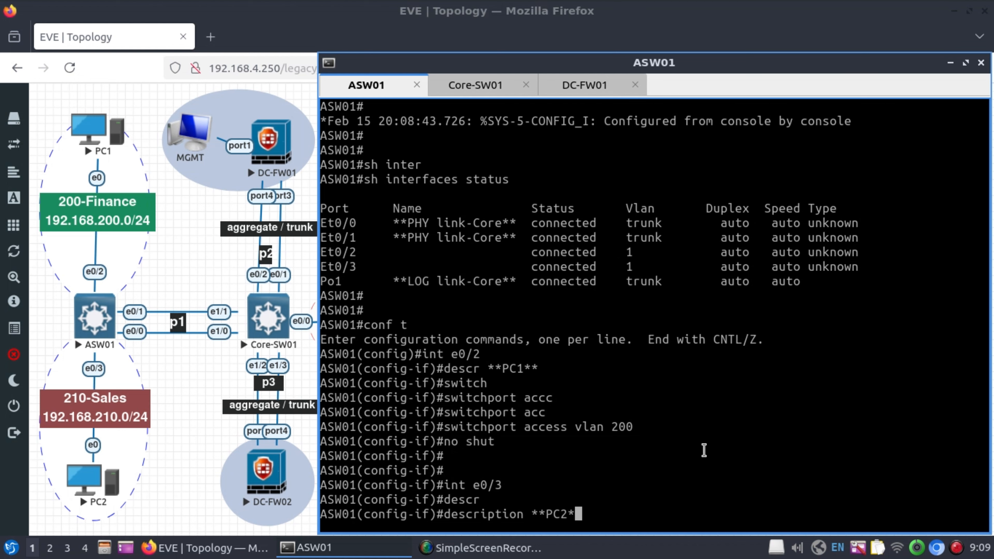
key(Return)
text(no shut)
key(Return)
Put port e0/3 into access VLAN 210 and exit configuration mode.
text(switchh)
key(Tab)
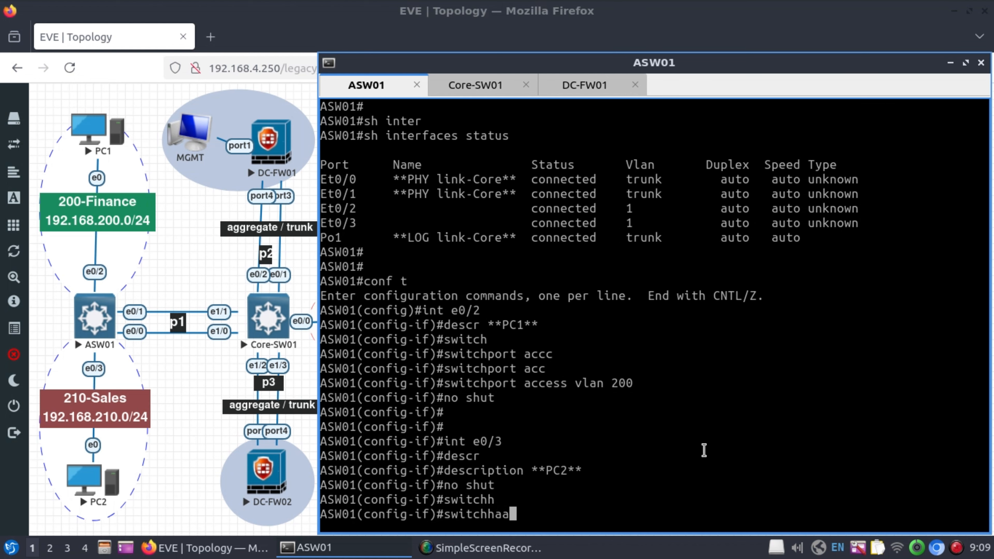
key(BackSpace)
key(Tab)
text(access vlan 210)
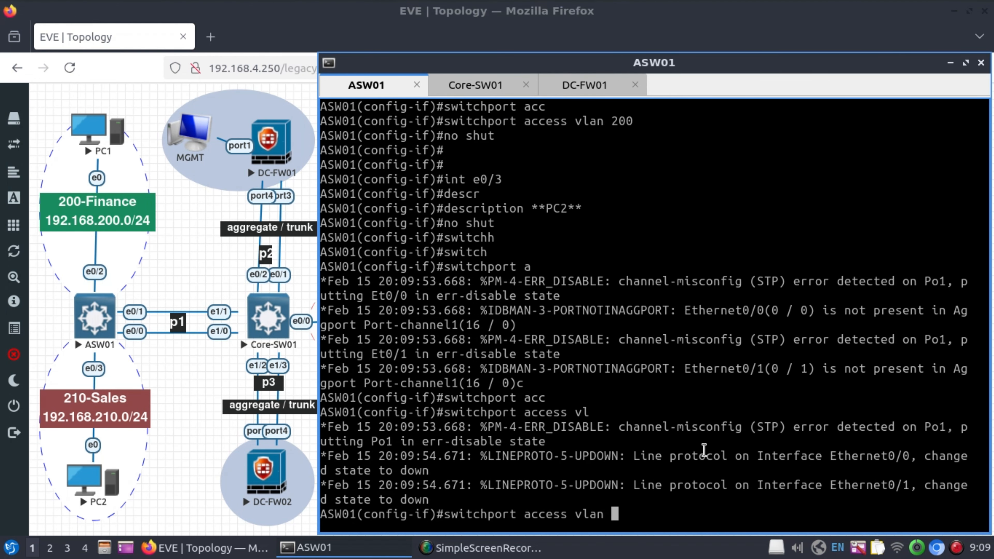
key(Return)
key(Return)
text(end)
key(Return)
key(Return)
key(Return)
key(Return)
key(Return)
key(Return)
key(Return)
key(Return)
key(Return)
key(Return)
key(Return)
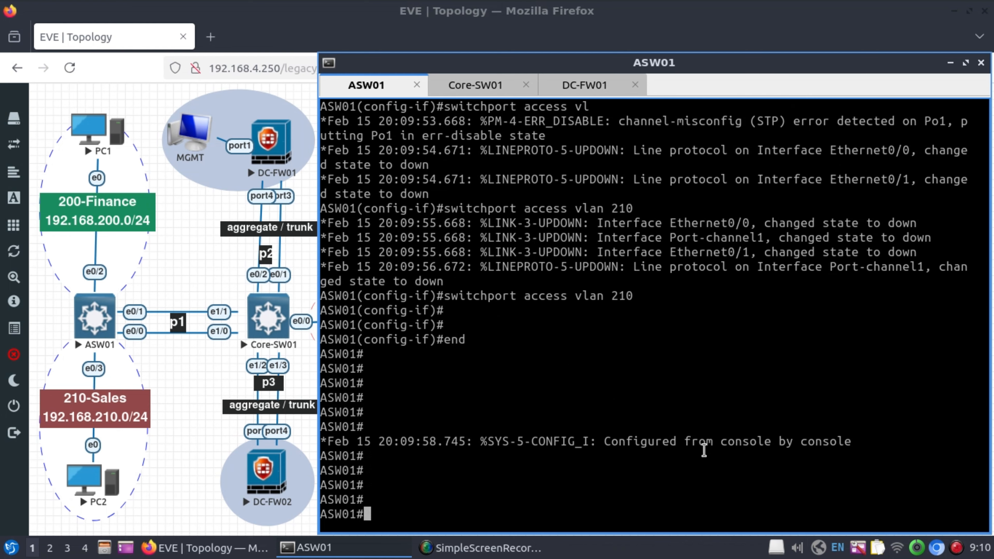
text(sh inter)
key(Tab)
Show ASW01 port status: Et0/2 and Et0/3 connected, Et0/0, Et0/1, Po1 err-disabled.
text(status)
key(Tab)
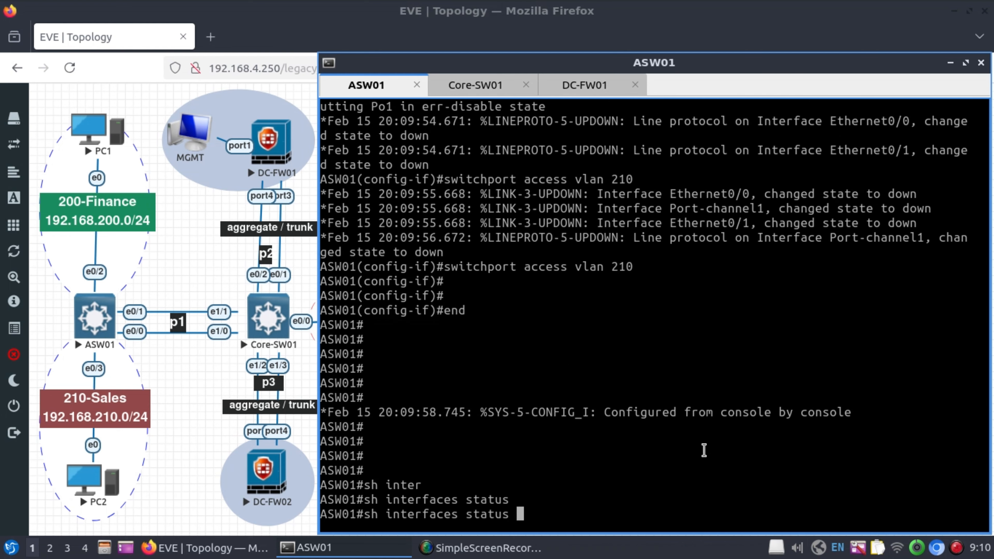
key(Return)
key(Return)
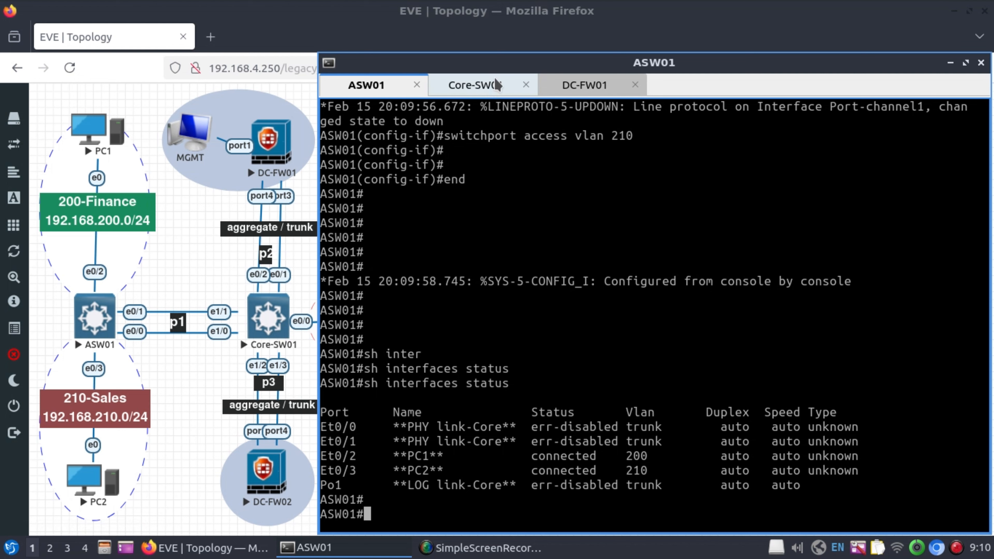
In the core switch console, enter configuration mode and set hostname Core-SW01.
click(493, 85)
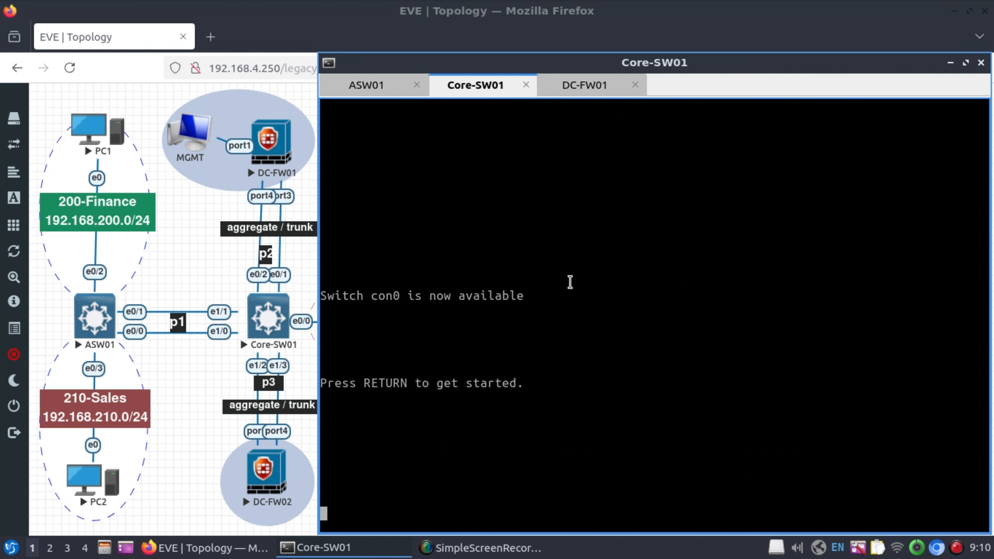
key(Return)
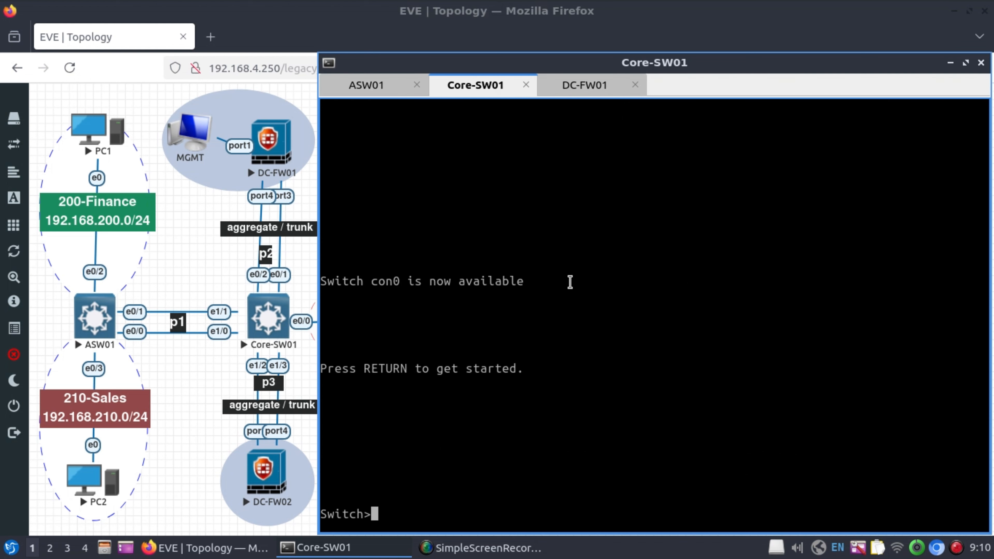
text(en)
key(Return)
key(Return)
text(co)
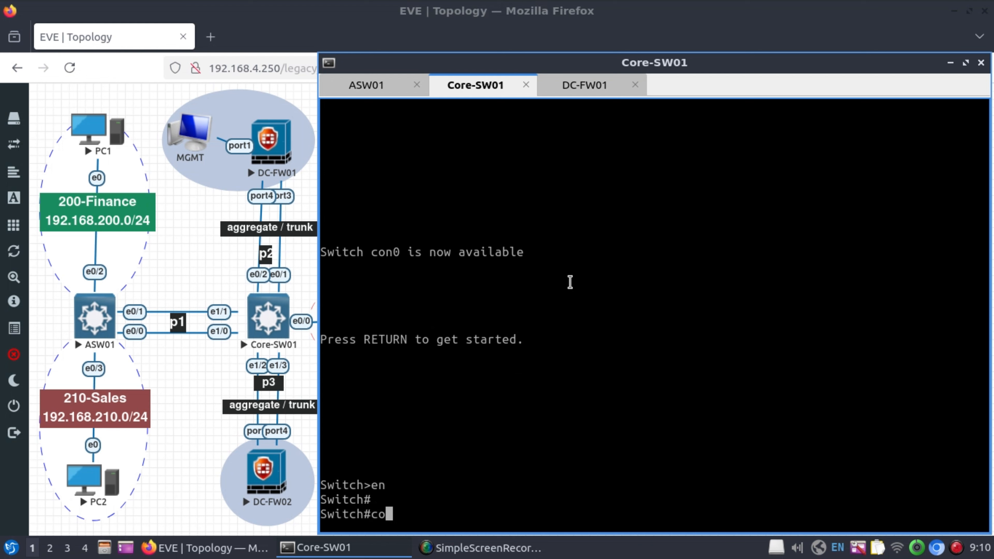
text(nf t)
key(Return)
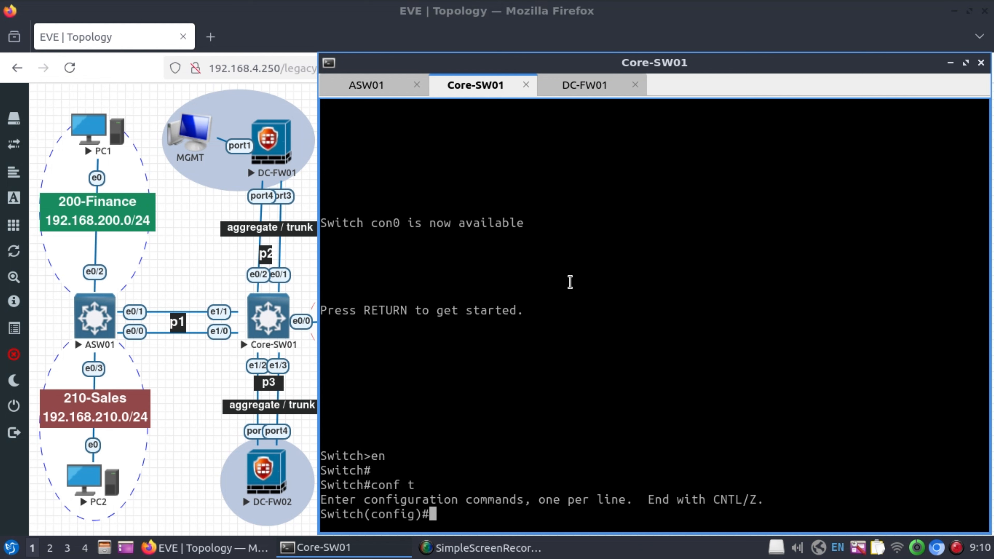
text(host Core-SW01)
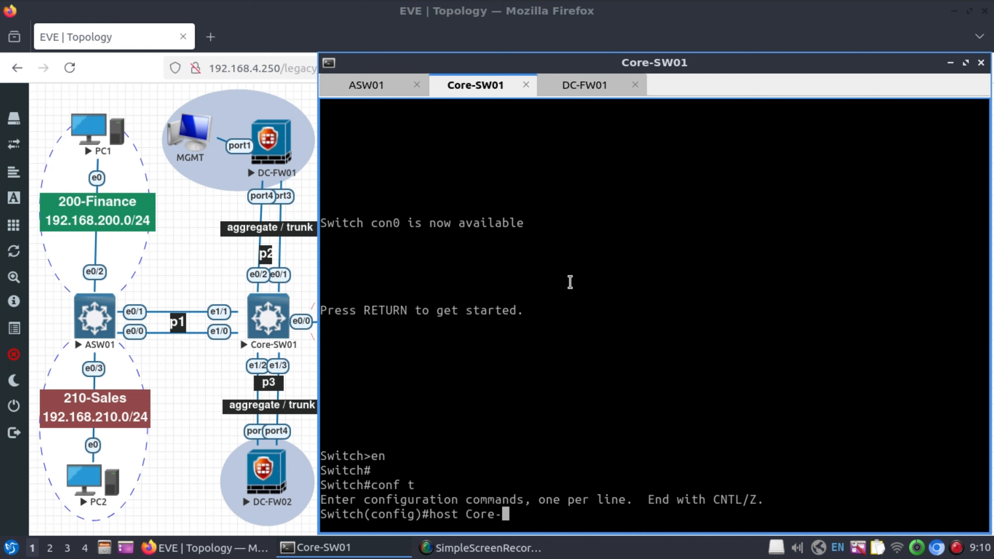
key(Return)
key(Return)
key(Return)
key(Return)
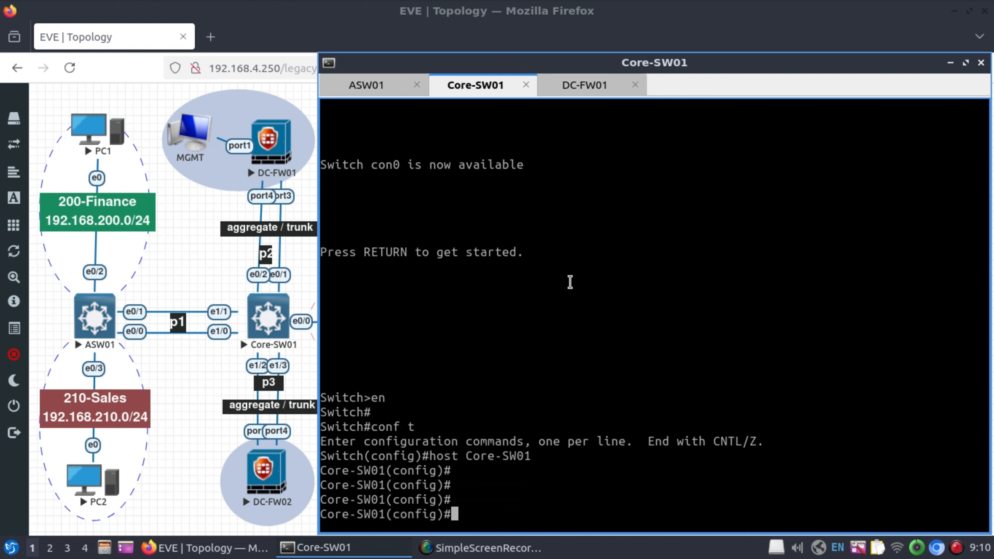
Create VLAN 200 named '200-Finance' and VLAN 210 named '210-Sales'.
text(vlan 200)
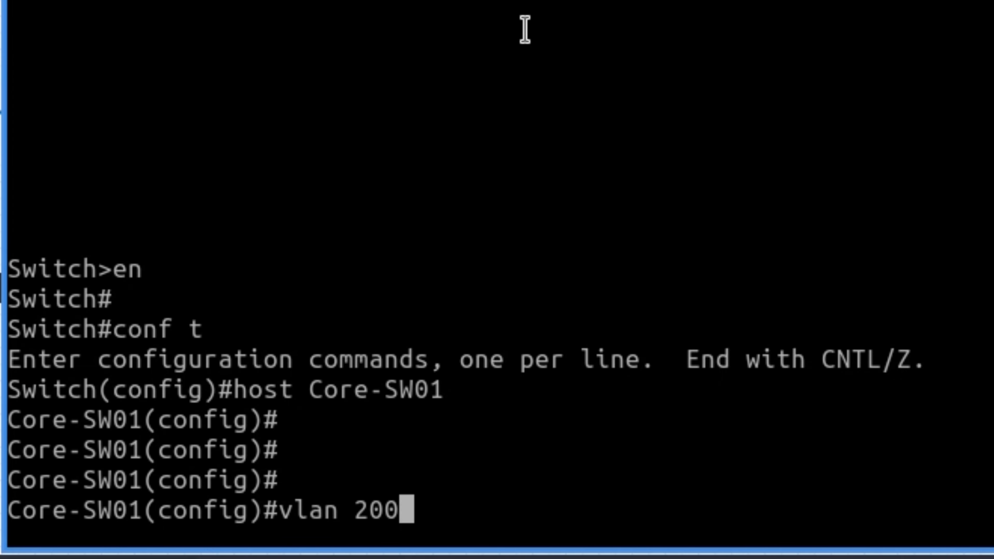
key(Return)
text(name F)
key(BackSpace)
text(200-Finance)
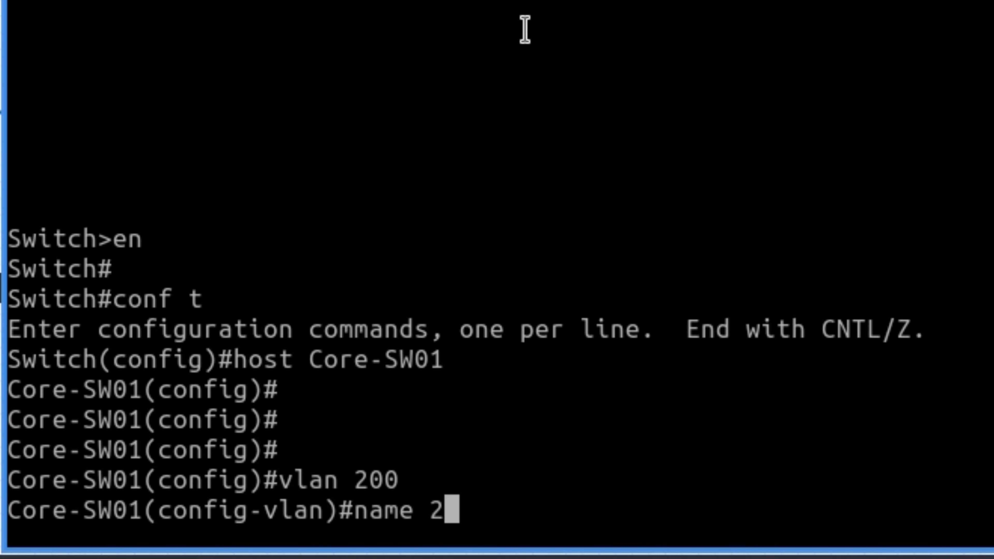
key(Return)
key(Return)
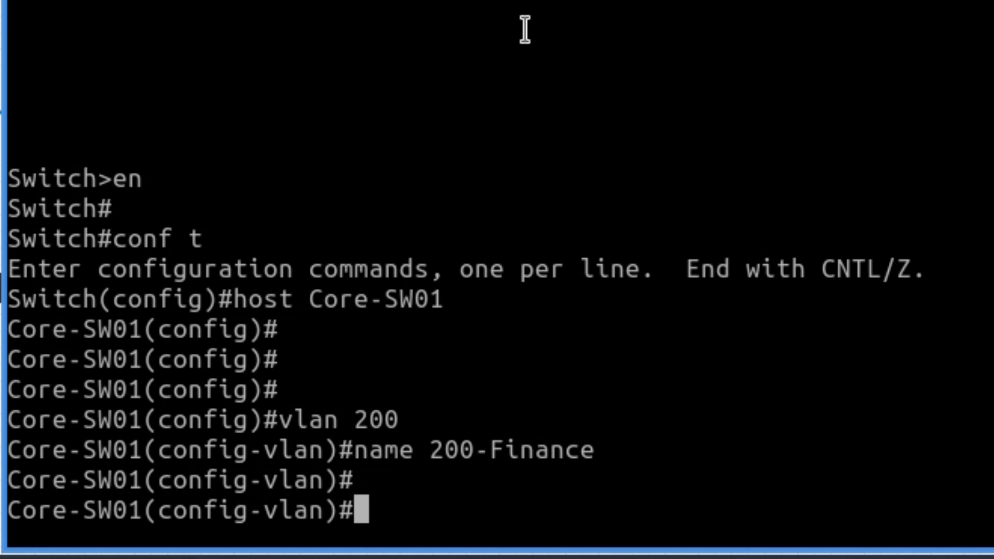
text(vlan 210)
key(Return)
text(name )
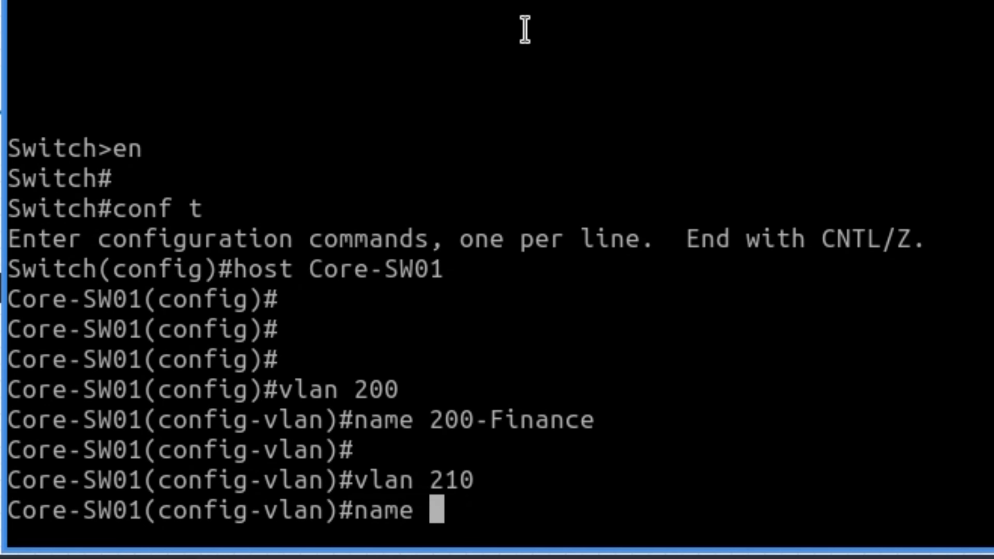
text(210-Sales)
key(Return)
key(Return)
key(Return)
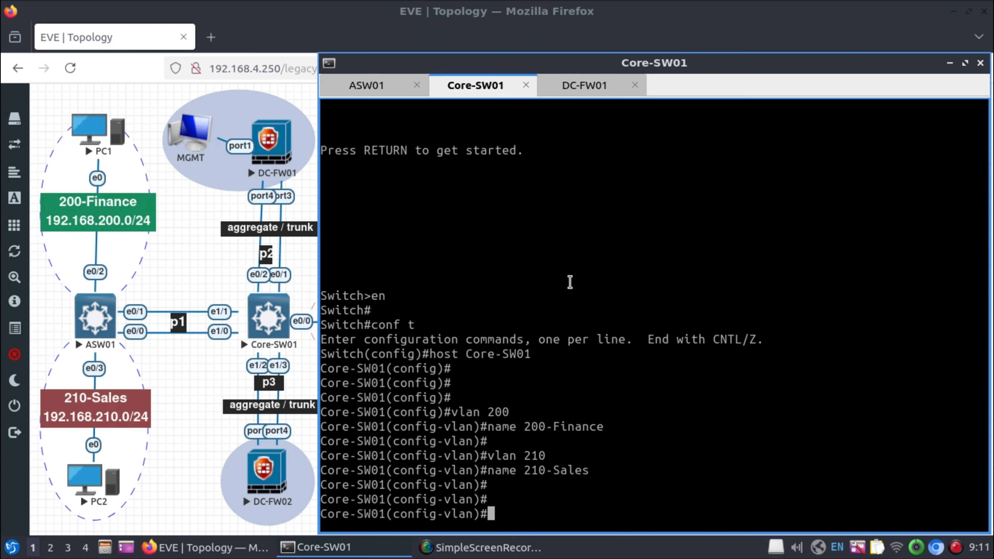
key(Return)
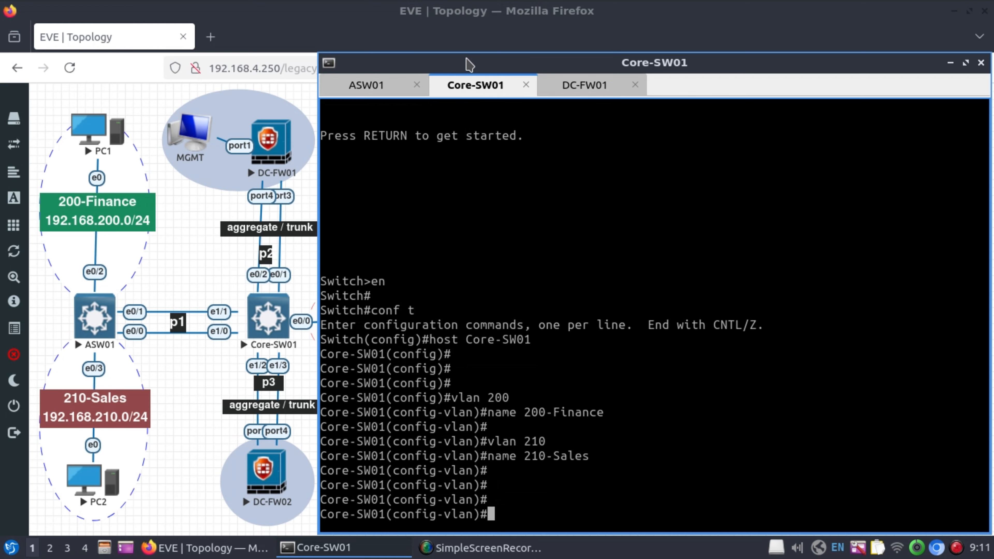
Create VLAN 999 named '999-inet'.
drag(470, 64, 561, 57)
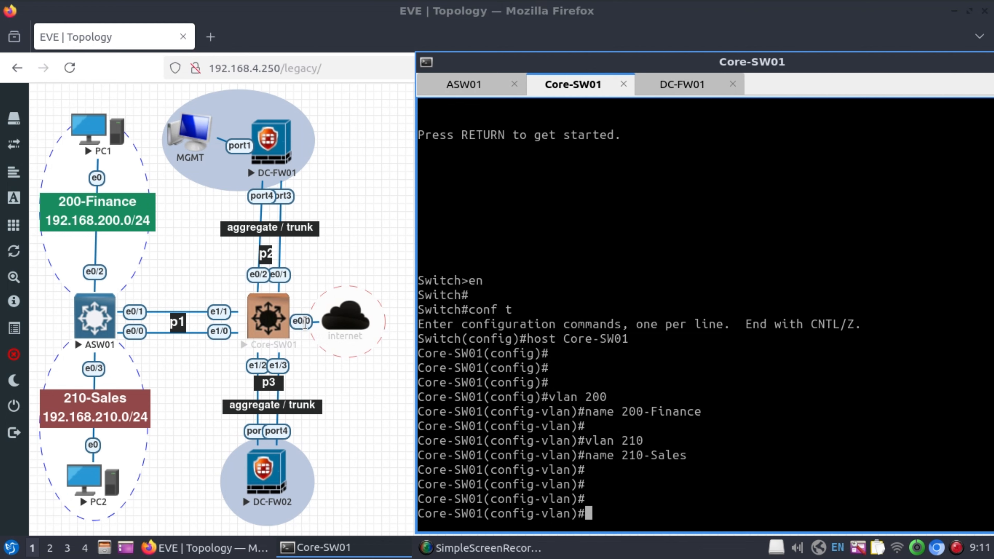
drag(793, 61, 728, 59)
text(vlan 99)
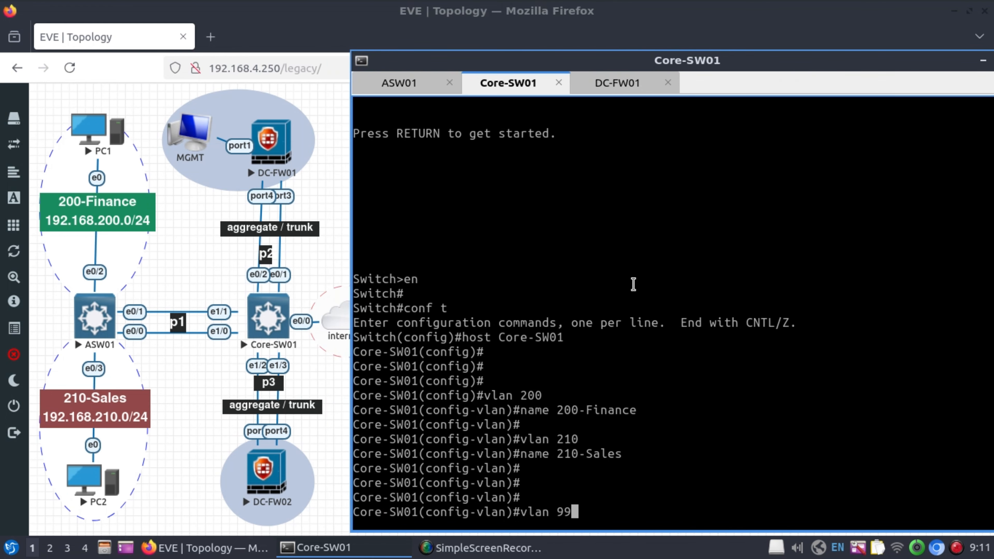
text(9)
key(Return)
text(name 999-in)
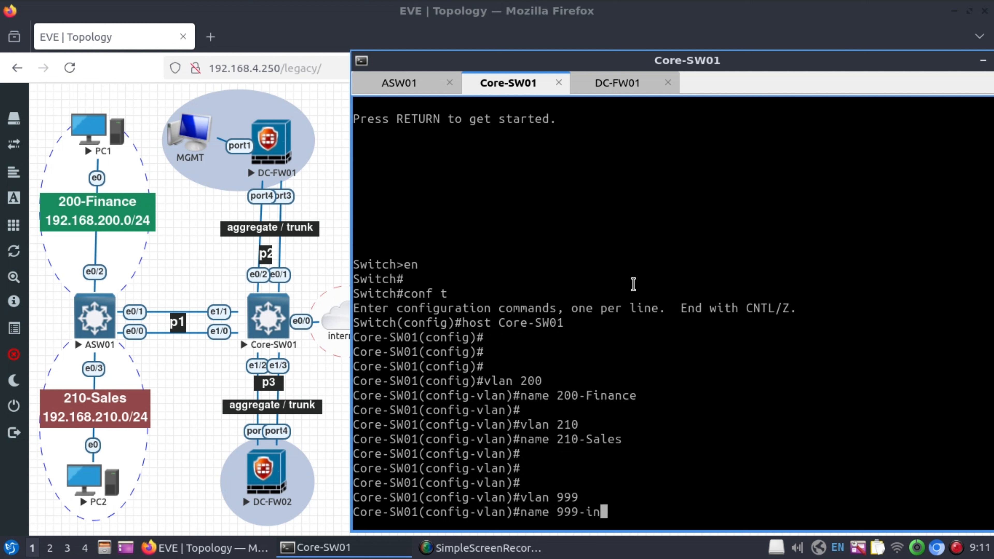
text(et)
key(Return)
key(Return)
key(Return)
key(Return)
key(Return)
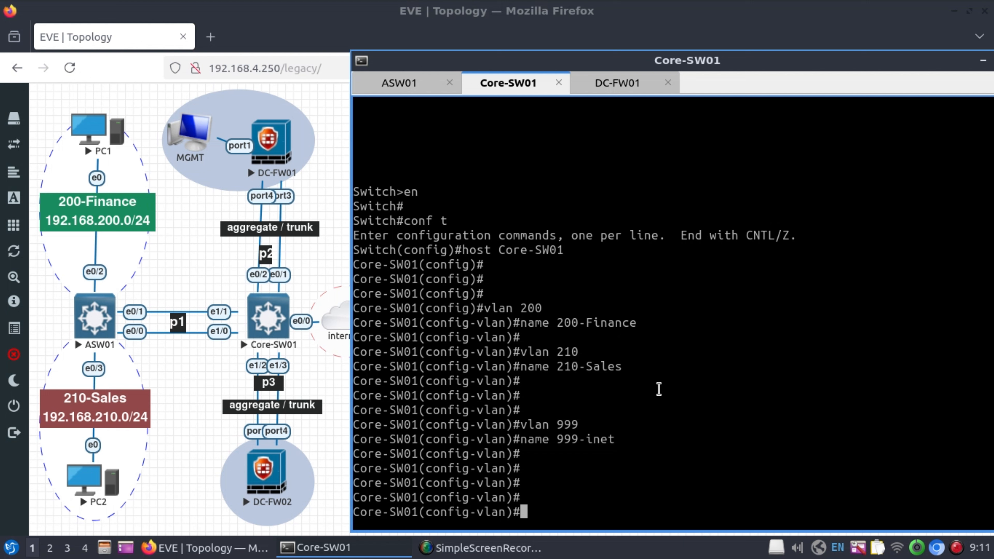
Select ports e1/0-1 and describe them as 'PHY link-ASW'.
text(int range e)
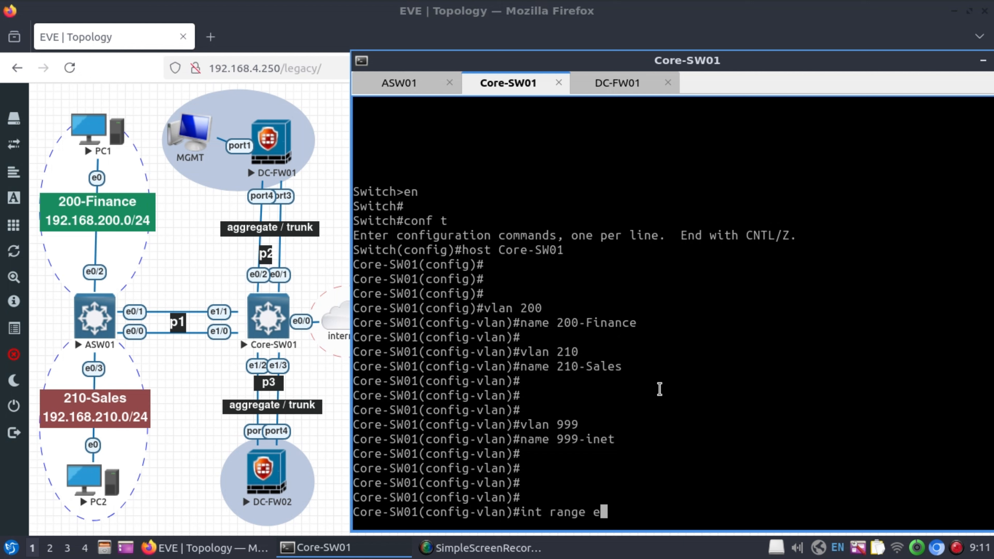
text(1/0-1)
key(Return)
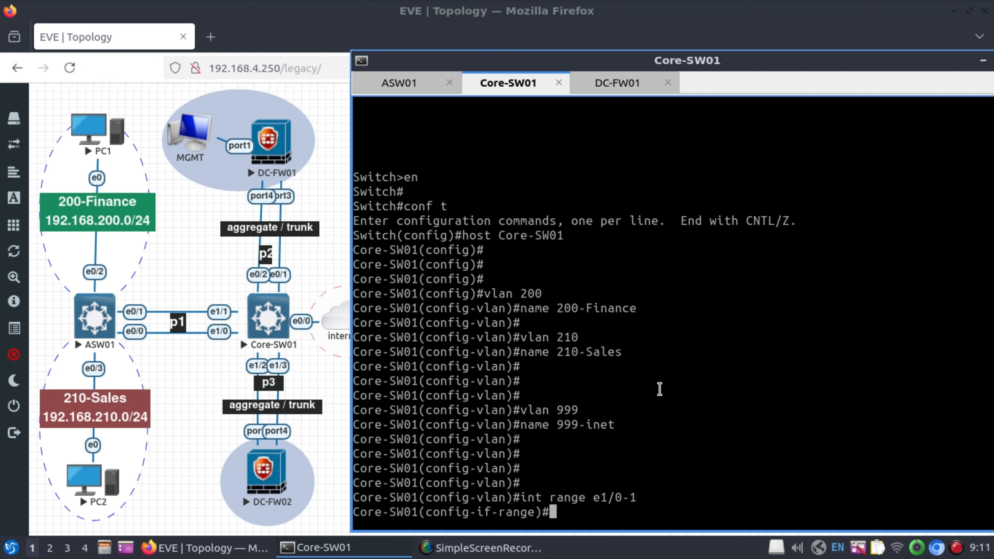
text(descr)
key(Tab)
text(**PH)
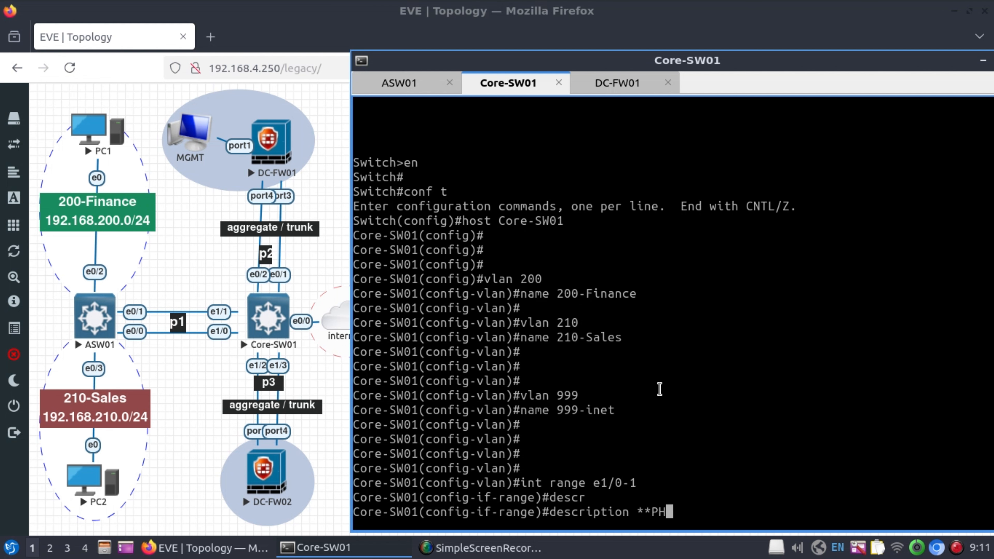
text(Y link-ASW)
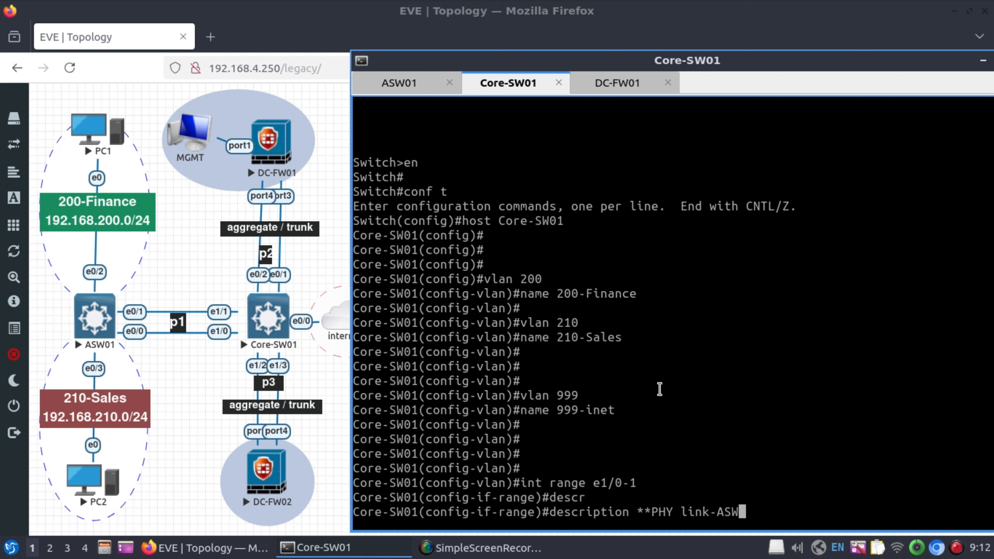
text(**)
key(Return)
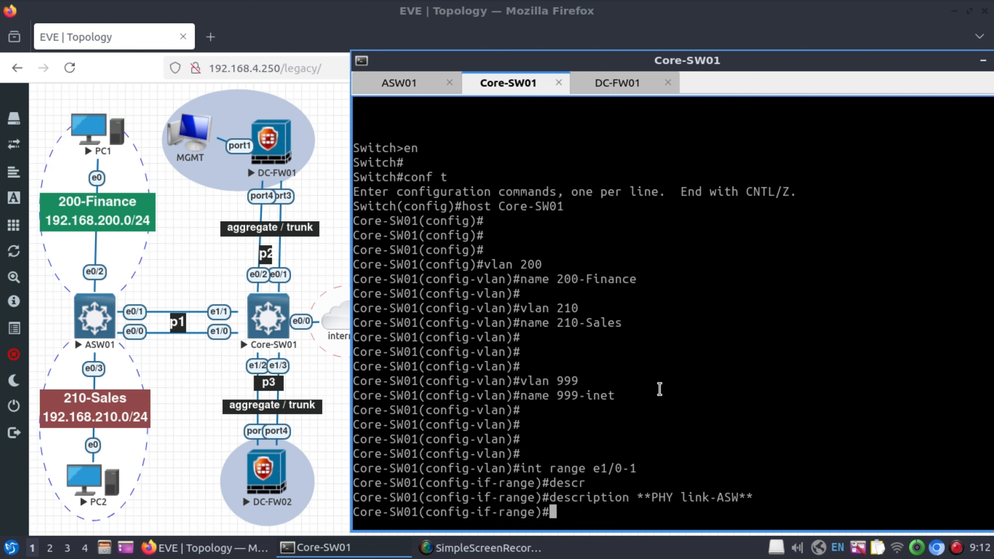
Add both ports to channel-group 1 mode on and enable them.
text(channel)
key(Tab)
text(-gr)
key(Tab)
text(1)
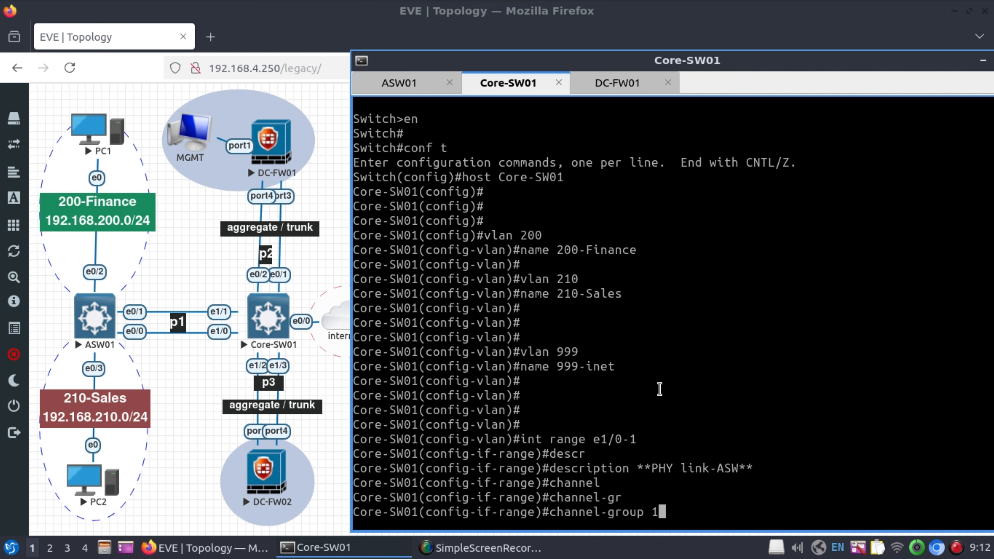
text( mode on)
key(Return)
text(no shut)
key(Return)
key(Return)
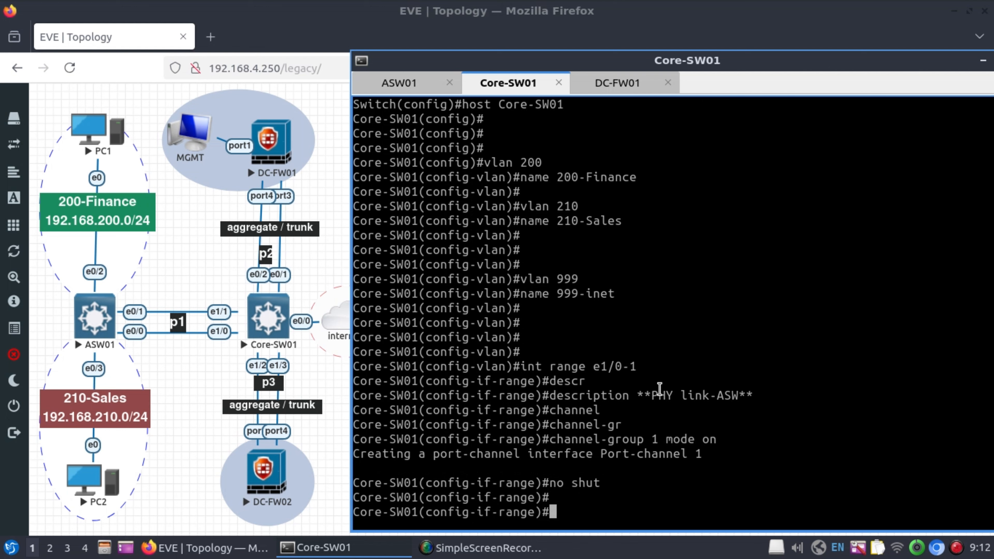
key(Return)
key(Return)
key(Return)
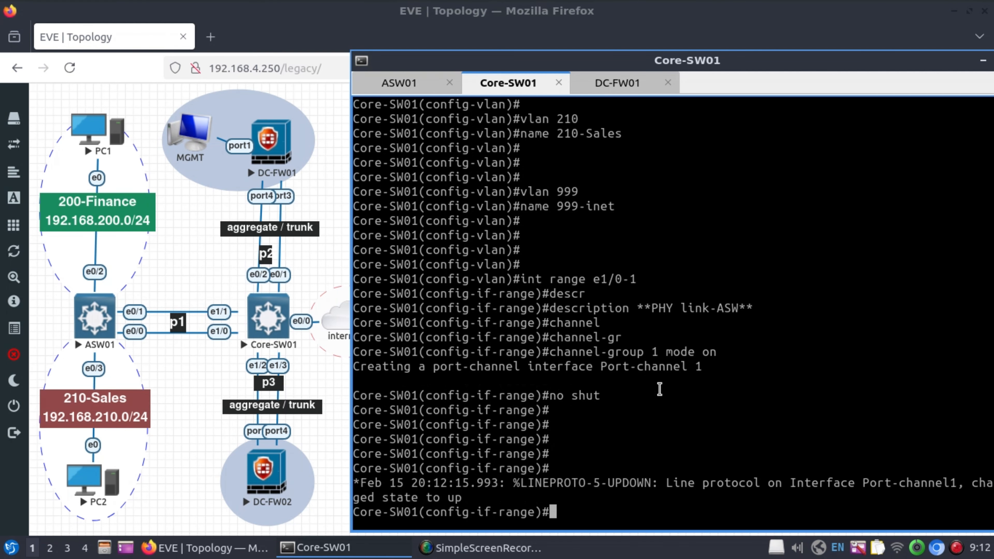
Describe Port-channel1 as 'LOG link-ASW' and make it a layer-2 switchport.
text(int p1)
key(Return)
key(Return)
key(Return)
text(descr)
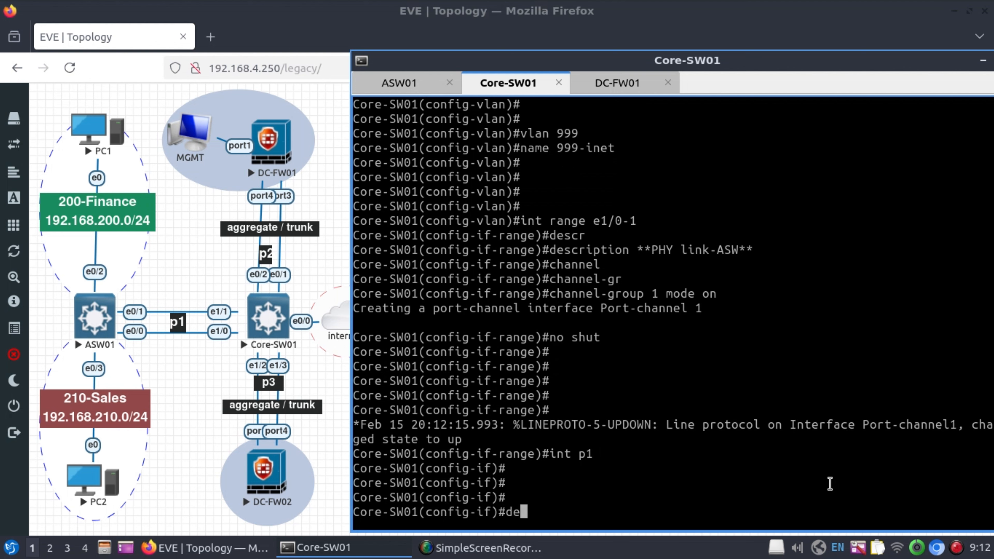
key(Tab)
text(**LOG)
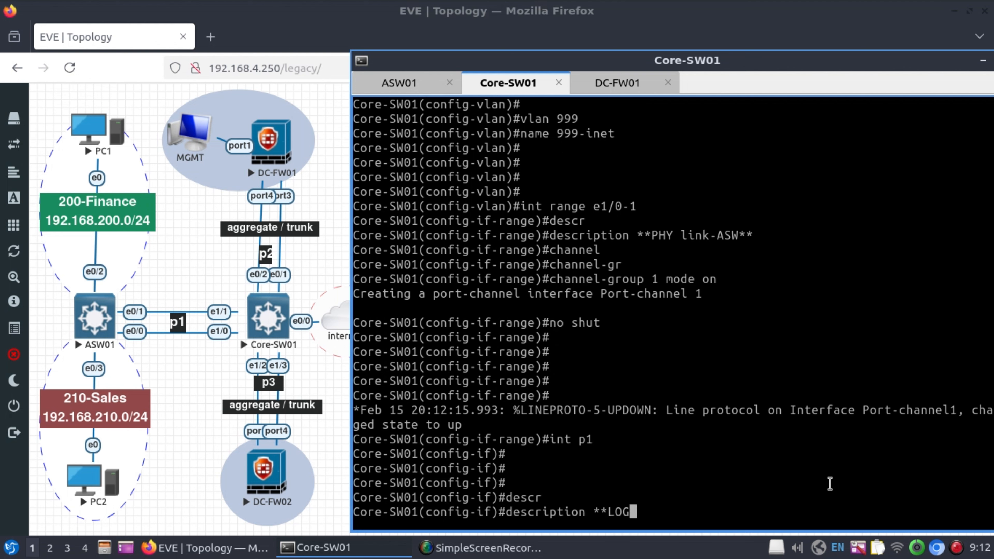
text( link-ASW)
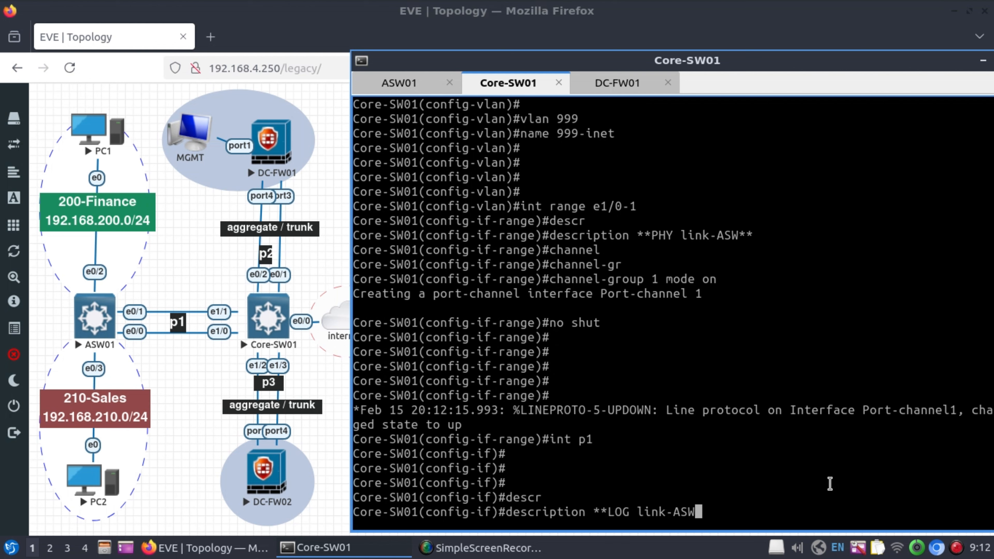
text(**)
key(Return)
key(Return)
key(Return)
text(switch)
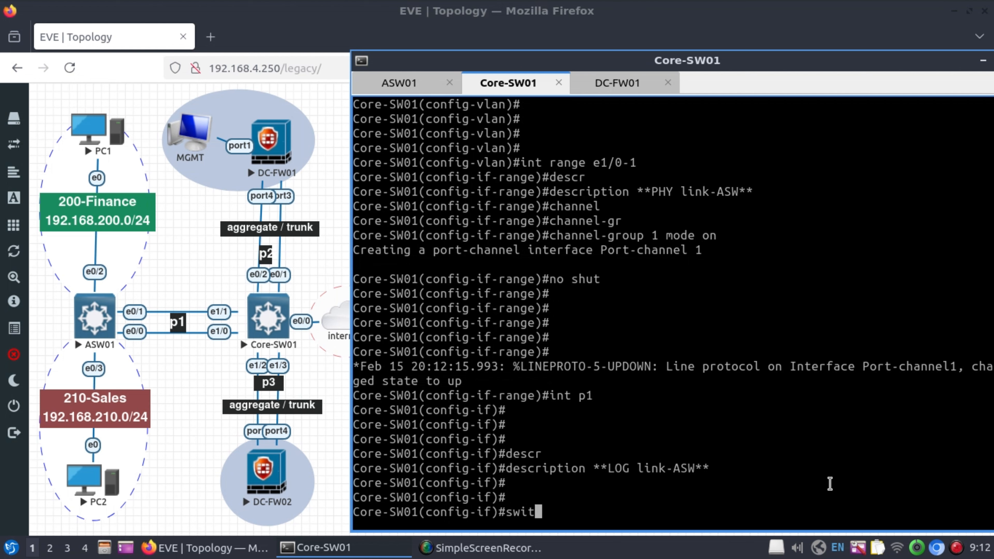
key(Tab)
key(Return)
Set Port-channel1's trunk encapsulation to dot1q and switch it to trunk mode.
text(switc)
key(Tab)
text(tru)
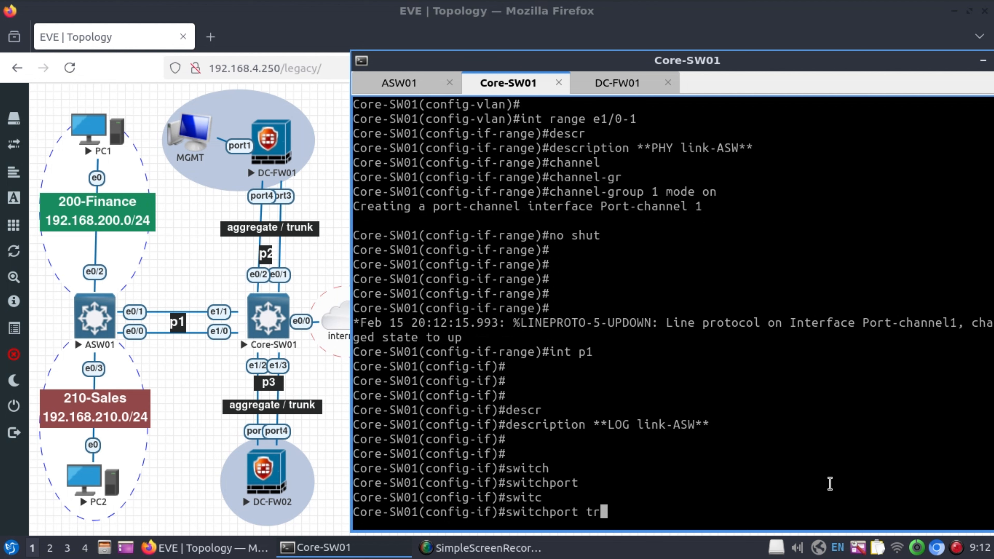
key(Tab)
text(enca)
key(Tab)
text(do)
key(Tab)
key(Return)
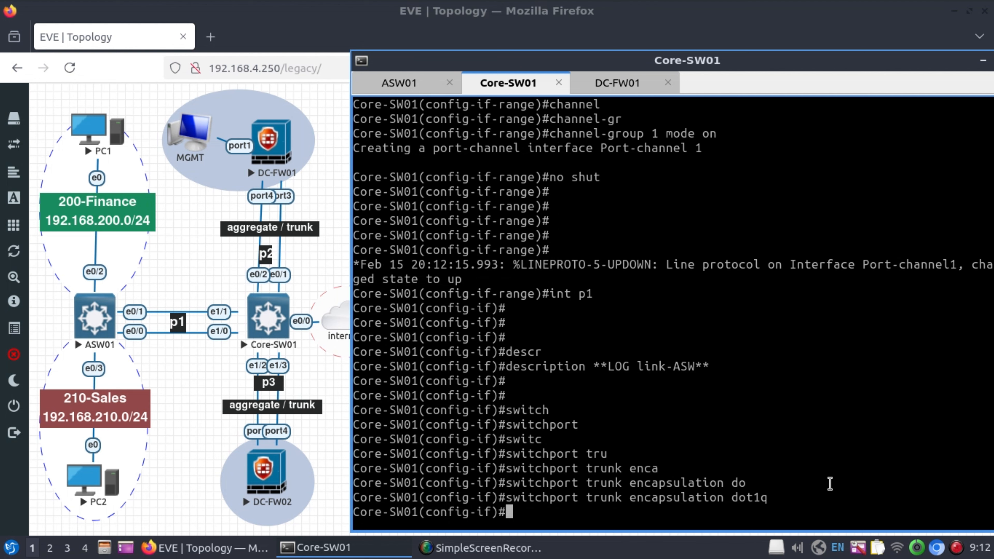
text(swit)
key(Tab)
text(mode)
key(Tab)
text(tru)
key(Tab)
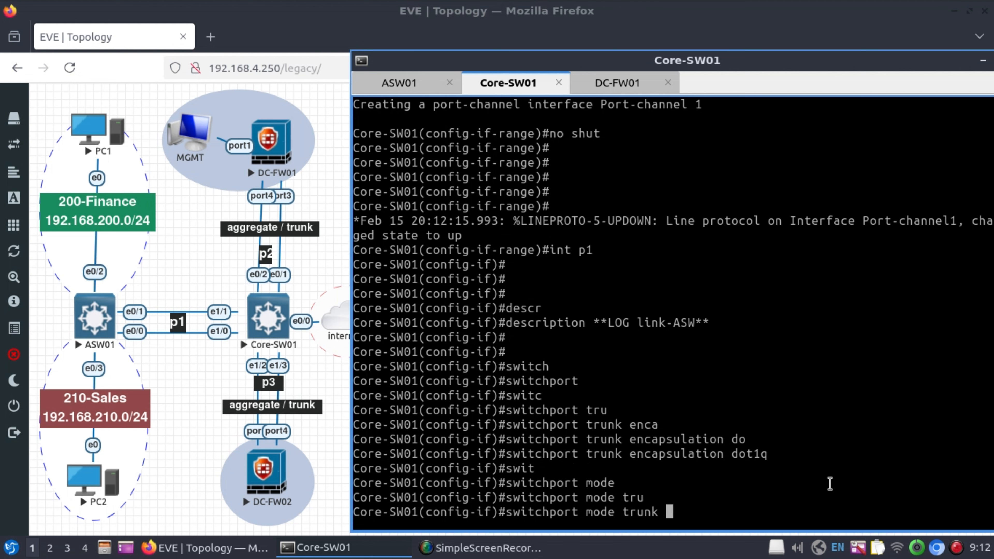
key(Return)
key(Return)
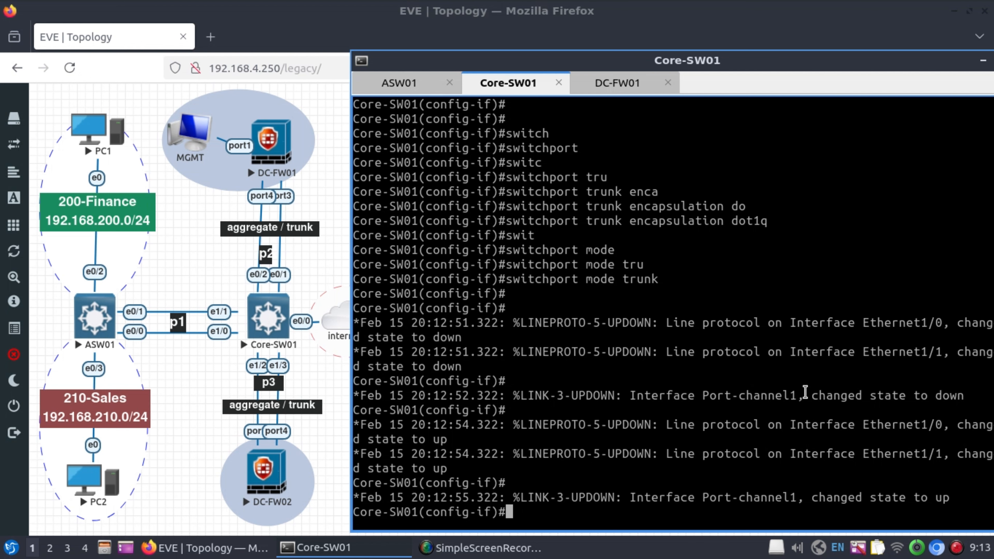
key(Return)
key(Return)
key(Return)
key(Return)
key(Return)
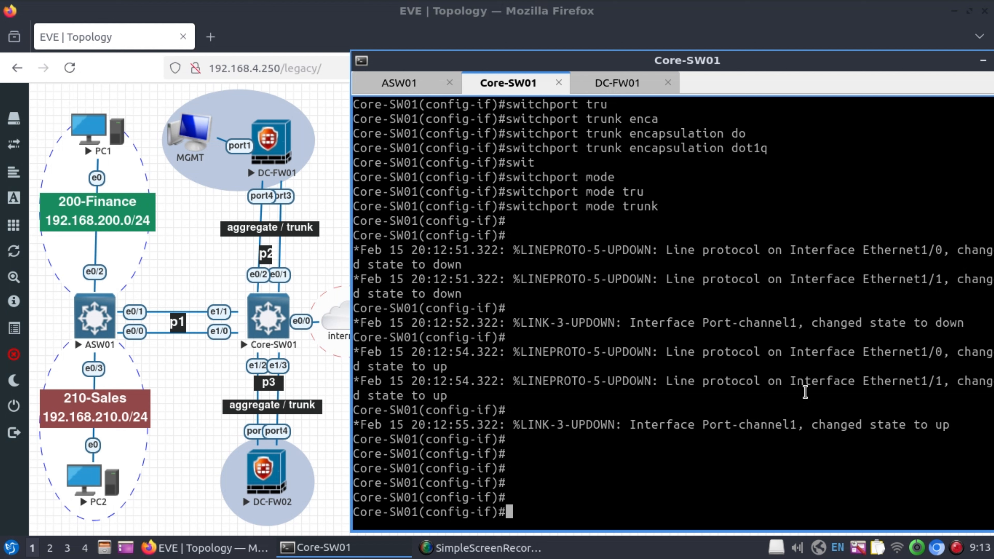
Enter configuration of ports e0/1-2, correcting the mistyped interface range command.
text(innt range )
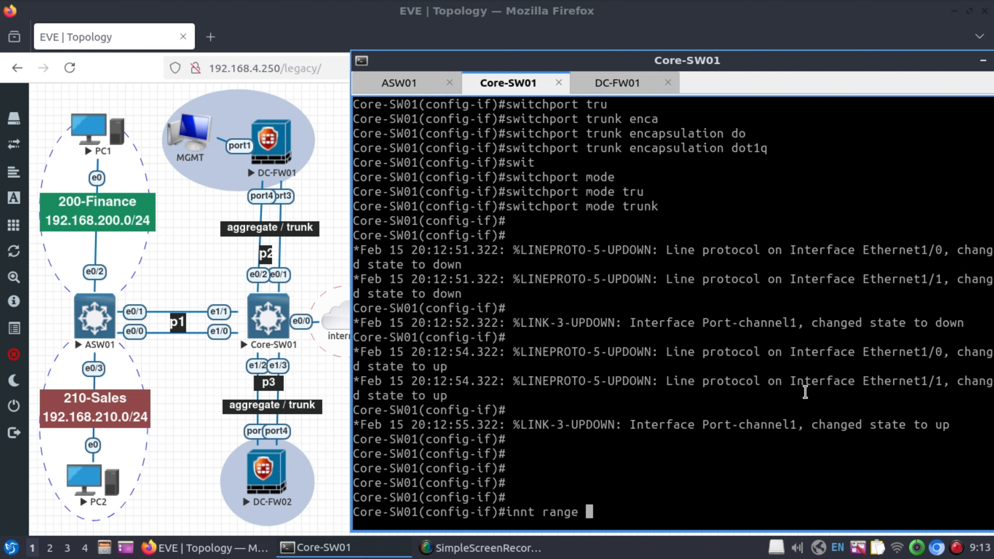
text(e0/1-)
text(1)
key(BackSpace)
text(2)
key(Return)
key(Up)
key(Left)
key(Left)
key(Left)
key(Left)
key(Left)
key(Left)
key(Left)
key(Left)
key(Left)
key(Left)
key(Left)
key(Left)
key(Left)
key(Left)
key(Left)
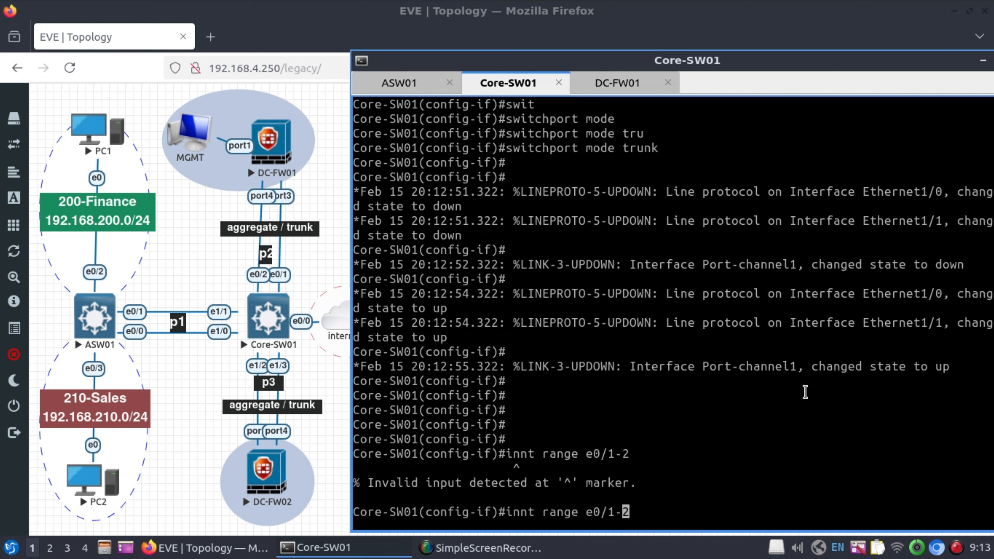
key(BackSpace)
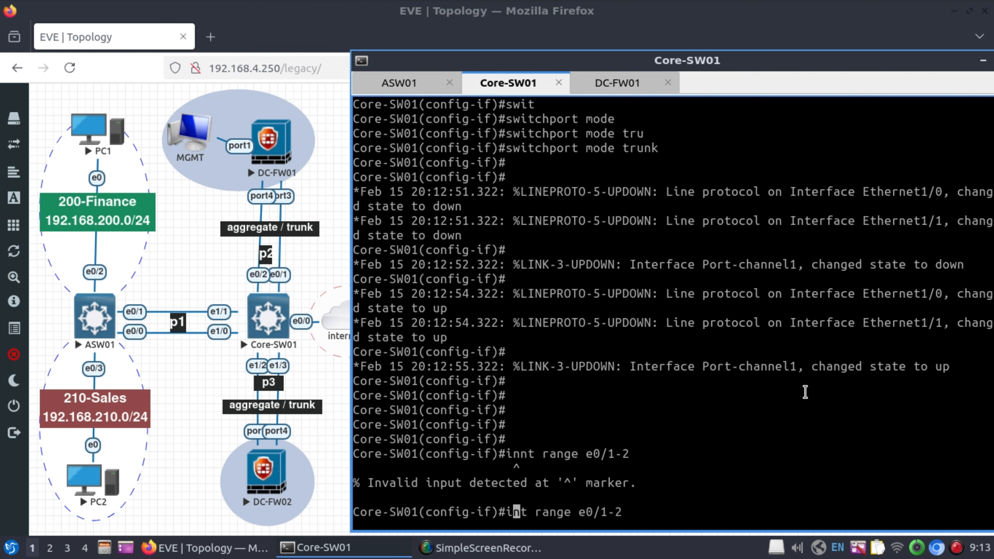
key(Return)
Describe e0/1-2 as 'PHY link-FW', bundle them into channel-group 2 mode on, and enable them.
text(desc)
text(r)
key(Tab)
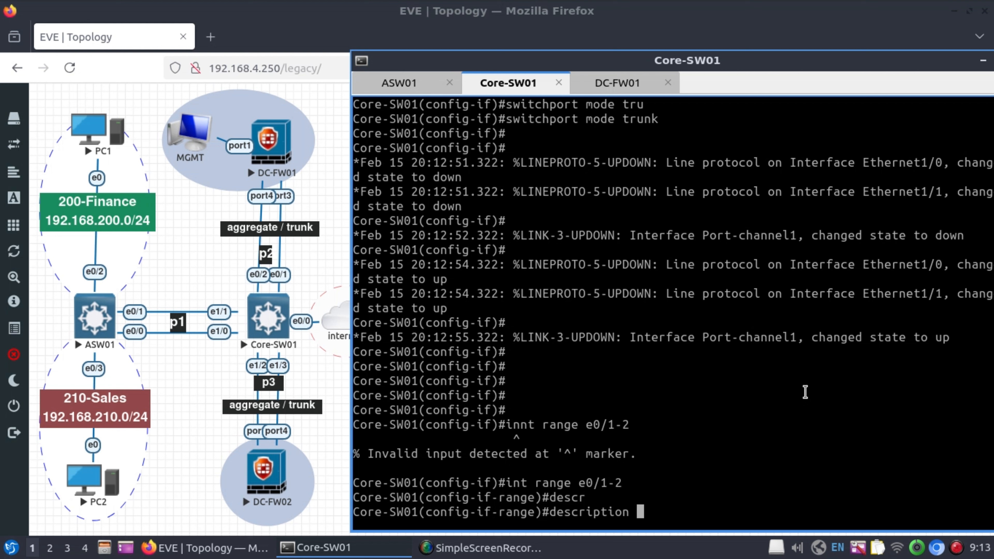
text(**PHY link-)
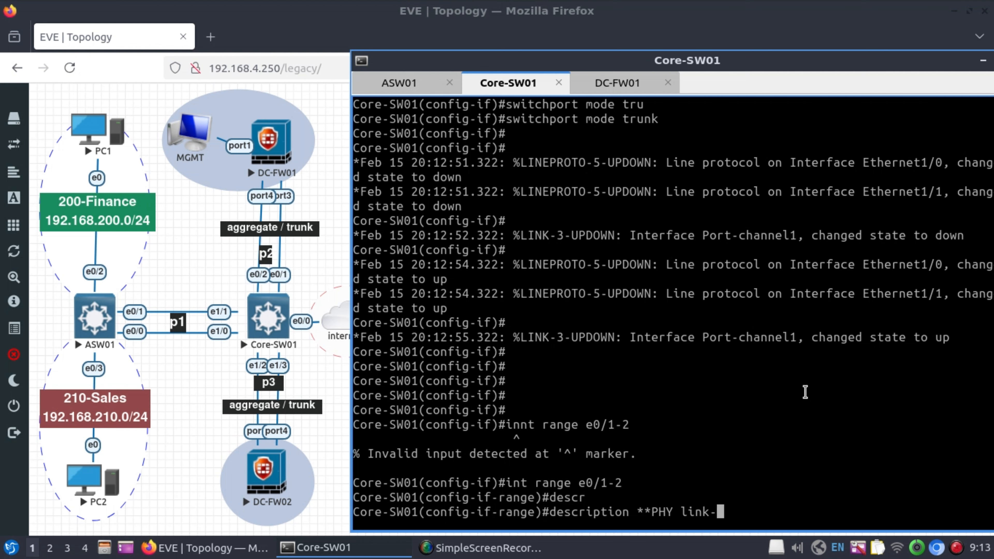
text(FW**)
key(Return)
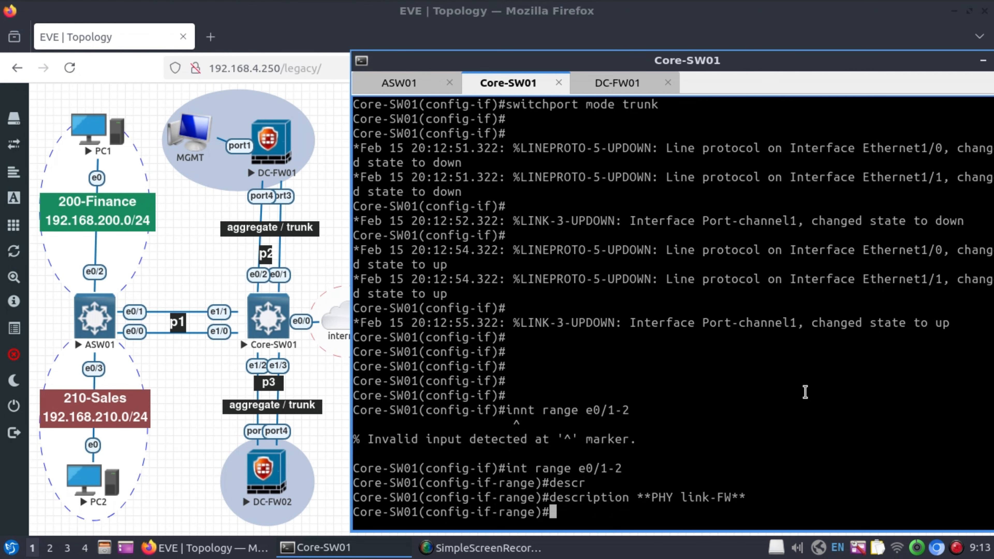
text(channel)
key(Tab)
text(-gr)
key(Tab)
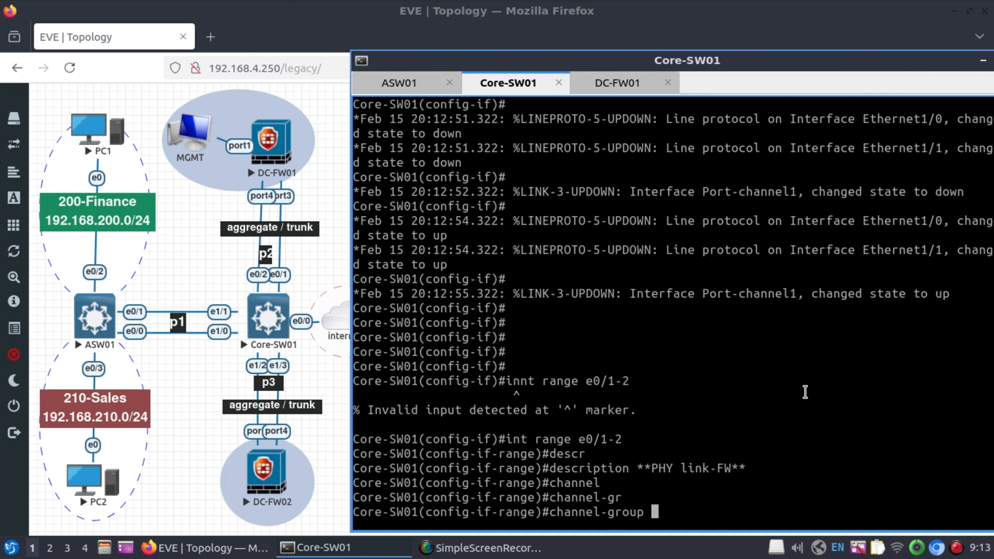
text(2 mode on)
key(Return)
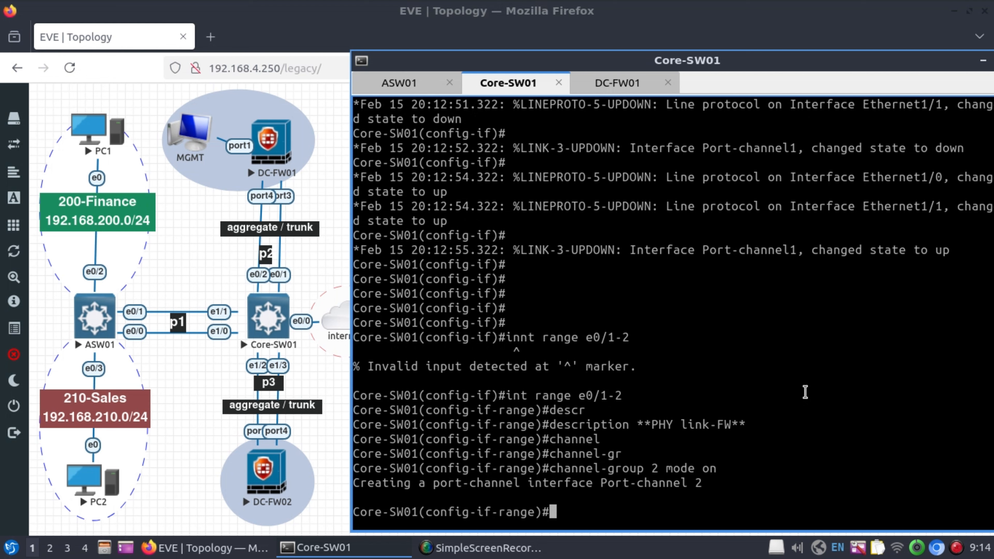
text(no shut)
key(Return)
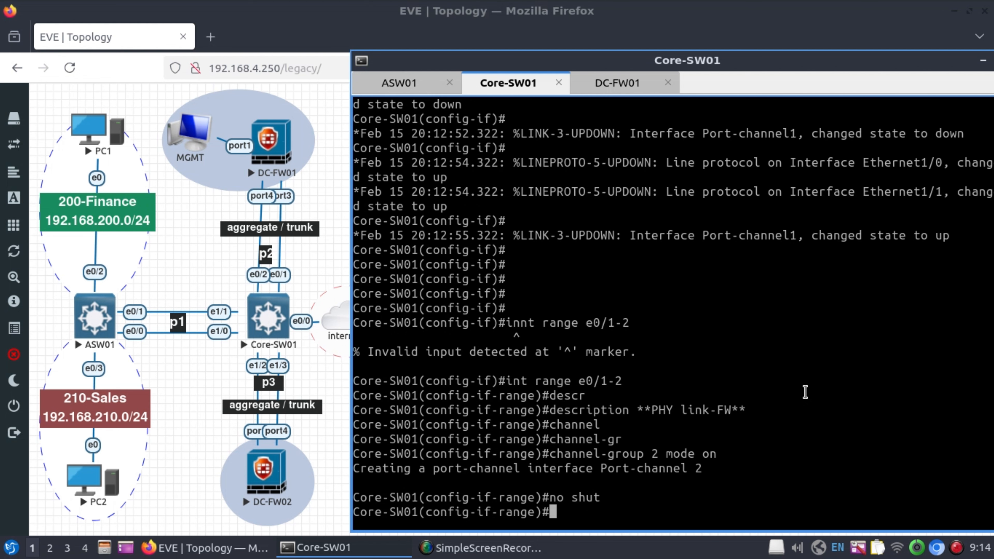
key(Return)
key(Return)
key(Return)
key(Return)
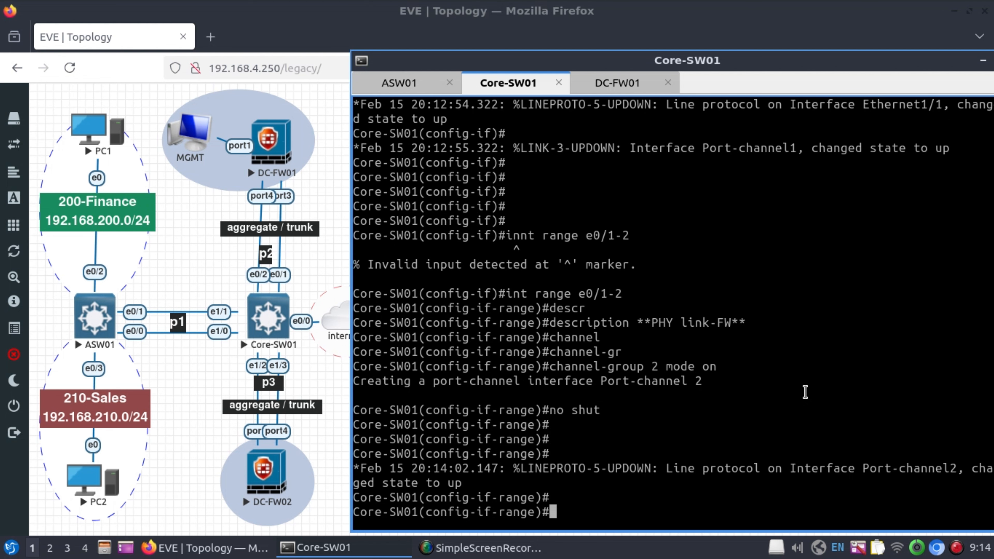
Enter Port-channel2 and start giving it the description 'LOG link-FW'.
text(int p2)
key(Return)
key(Return)
key(Return)
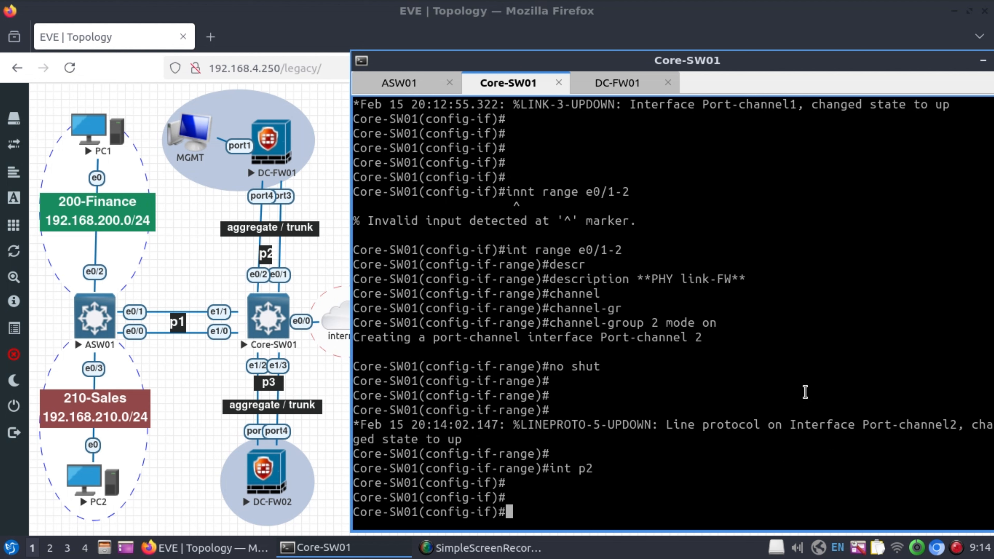
text(descr)
key(Tab)
text(**LOG link-)
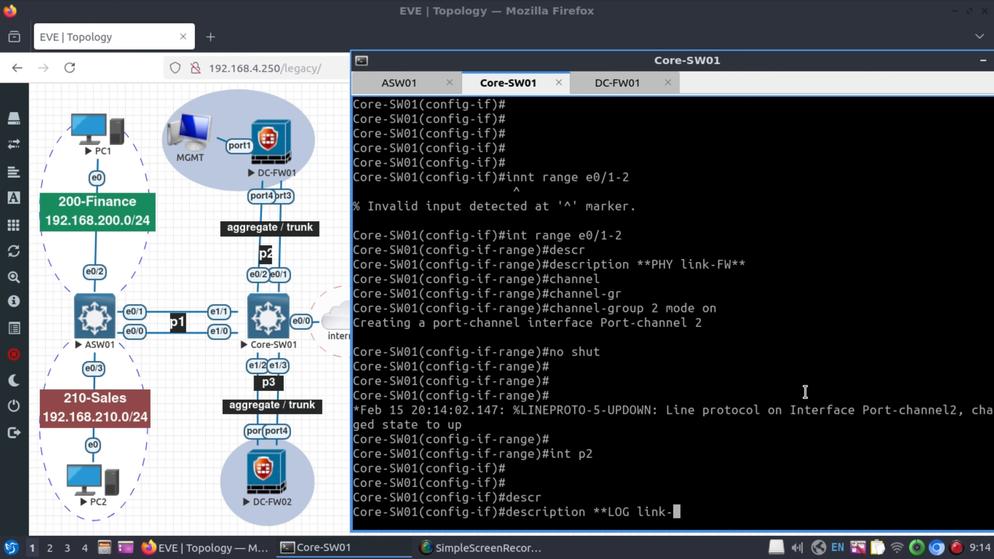
text(F)
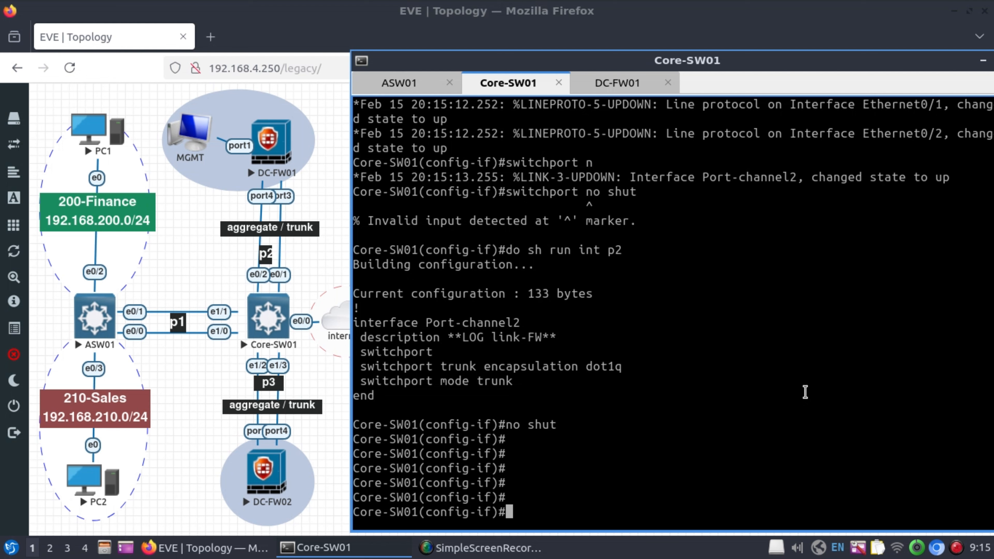
Make interface e0/0 an access port in VLAN 999.
text(int e0/0)
key(Return)
text(switchh)
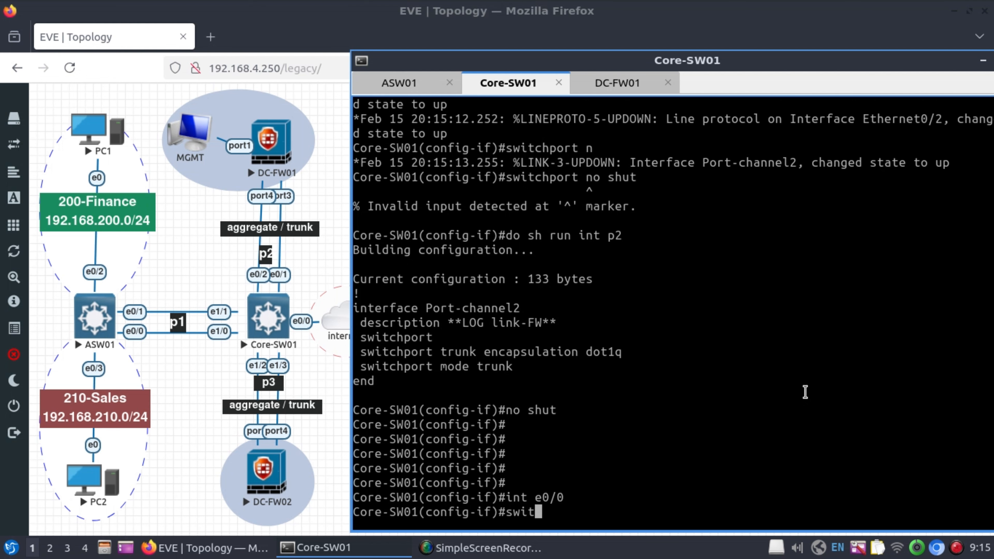
key(Tab)
key(BackSpace)
key(Tab)
text(acc)
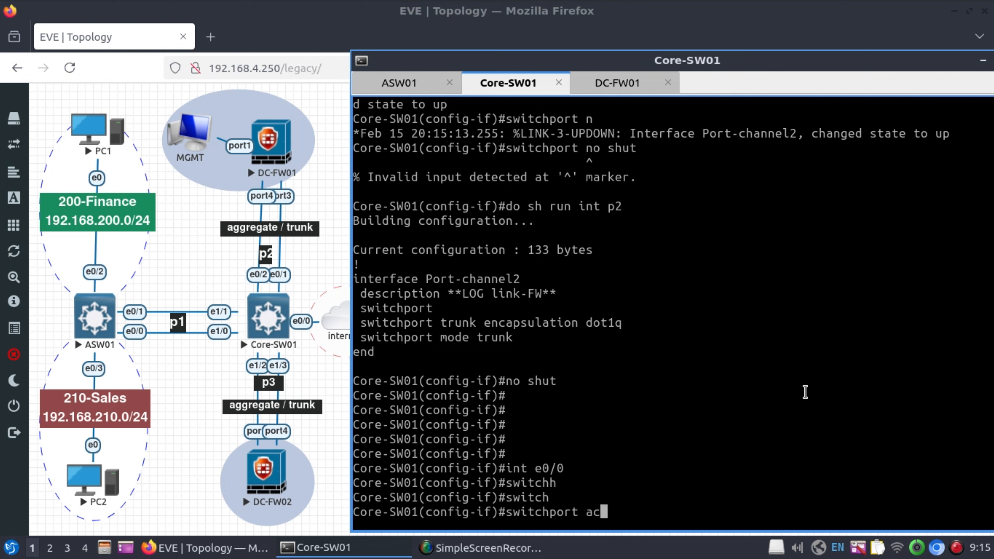
key(Tab)
text(vlan 999)
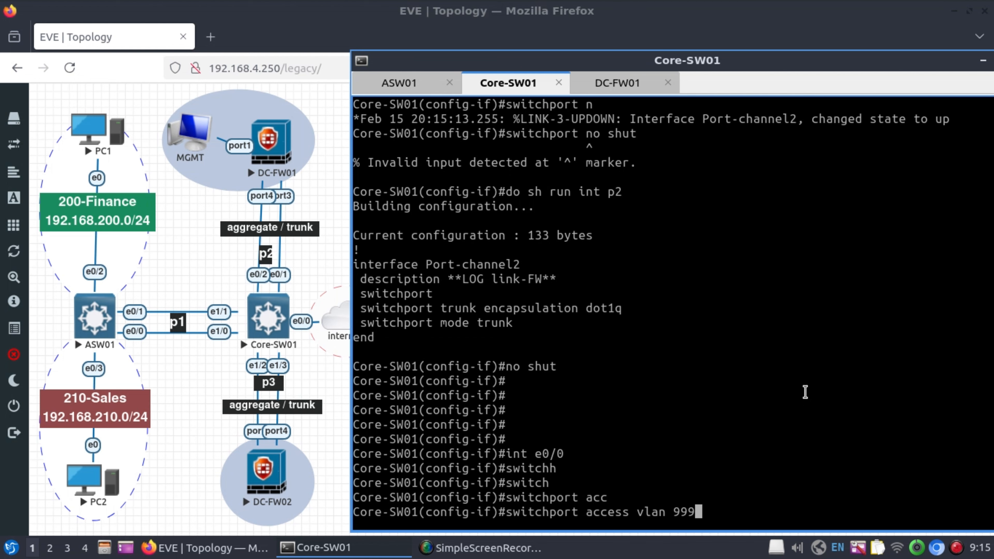
key(Return)
Describe e0/0 as '999-inet' and enable it with no shut.
text(desr)
key(Tab)
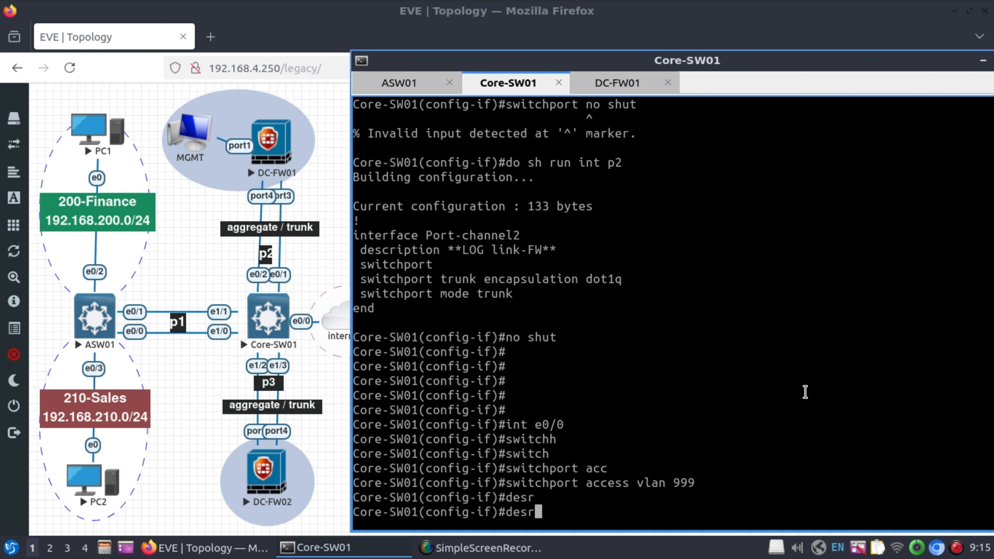
key(BackSpace)
key(Tab)
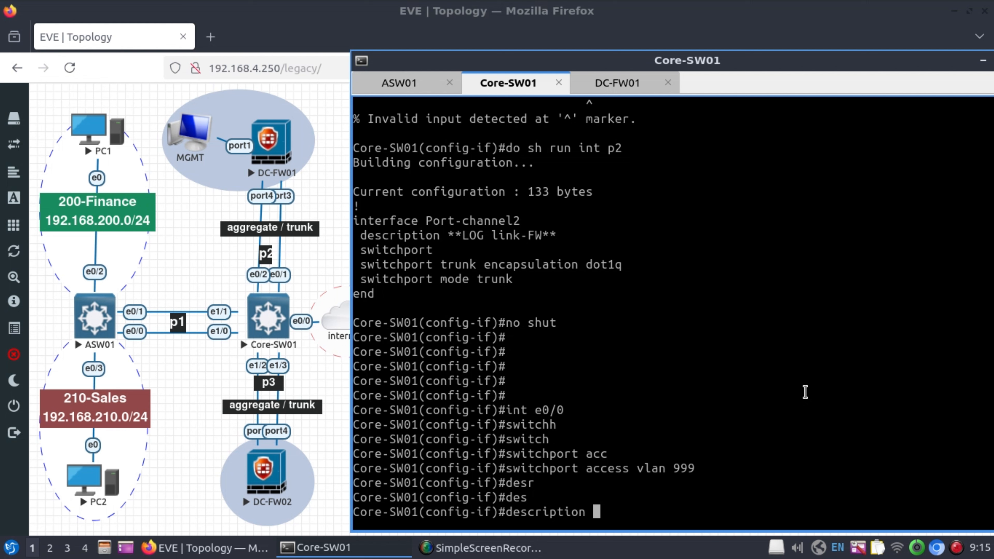
text(**999-inete)
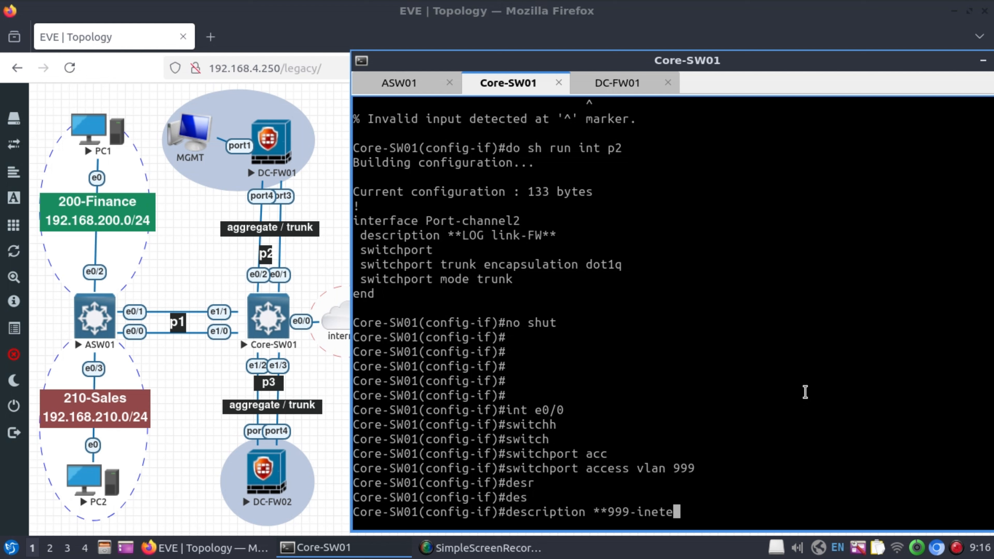
key(BackSpace)
text(**)
key(Return)
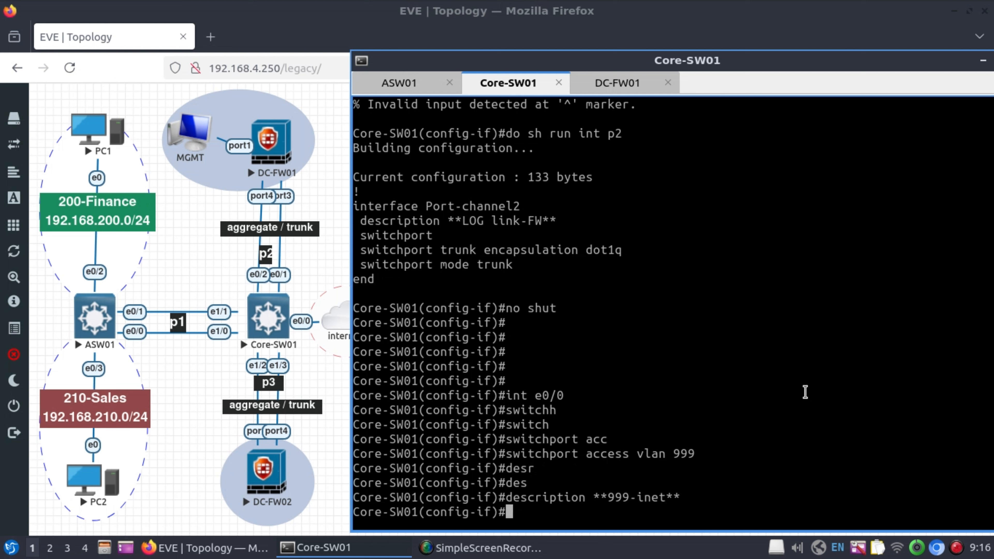
text(no shut)
key(Return)
key(Return)
key(Return)
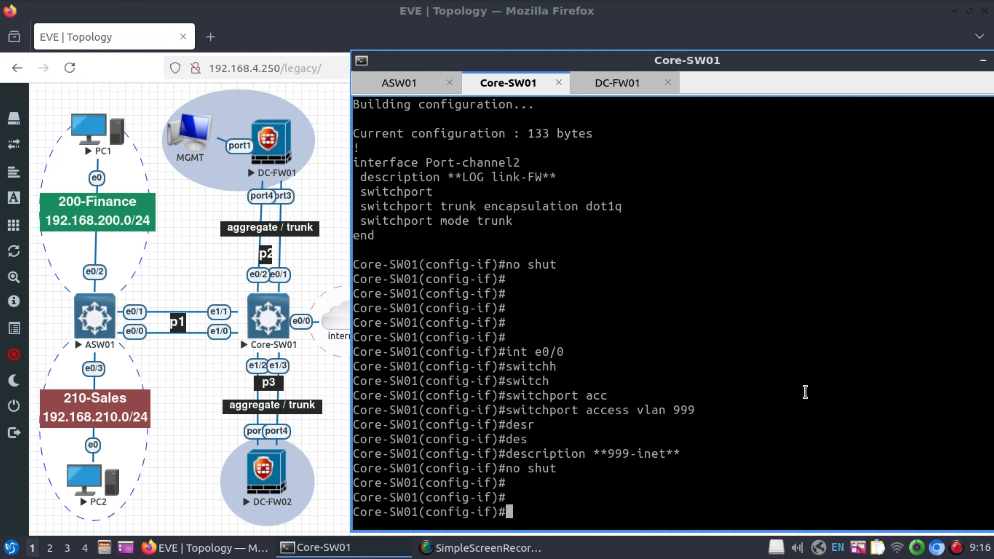
key(Return)
Leave configuration mode and run 'show interfaces status' on Core-SW01.
text(end)
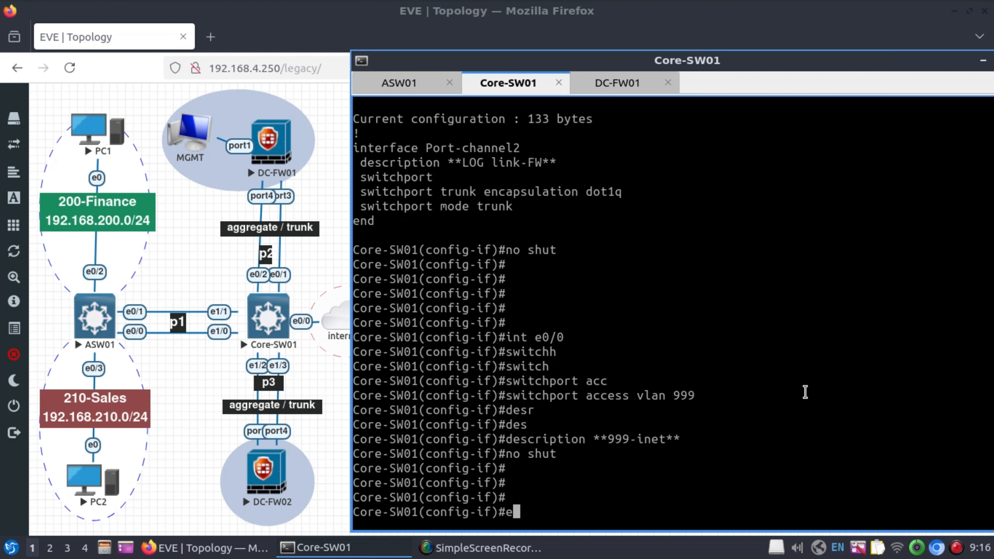
key(Return)
key(Return)
key(Return)
key(Return)
key(Return)
key(Return)
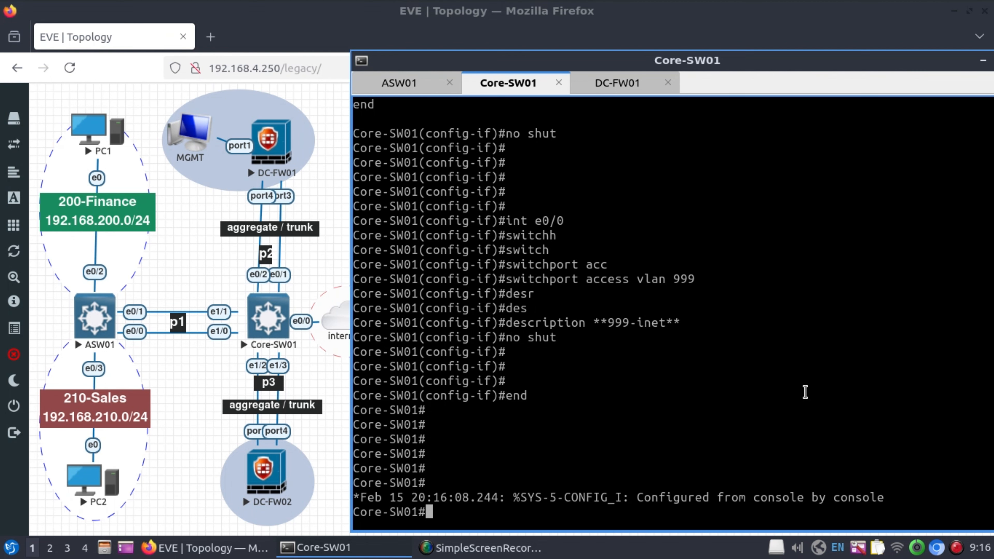
key(Return)
key(Return)
key(Return)
key(Return)
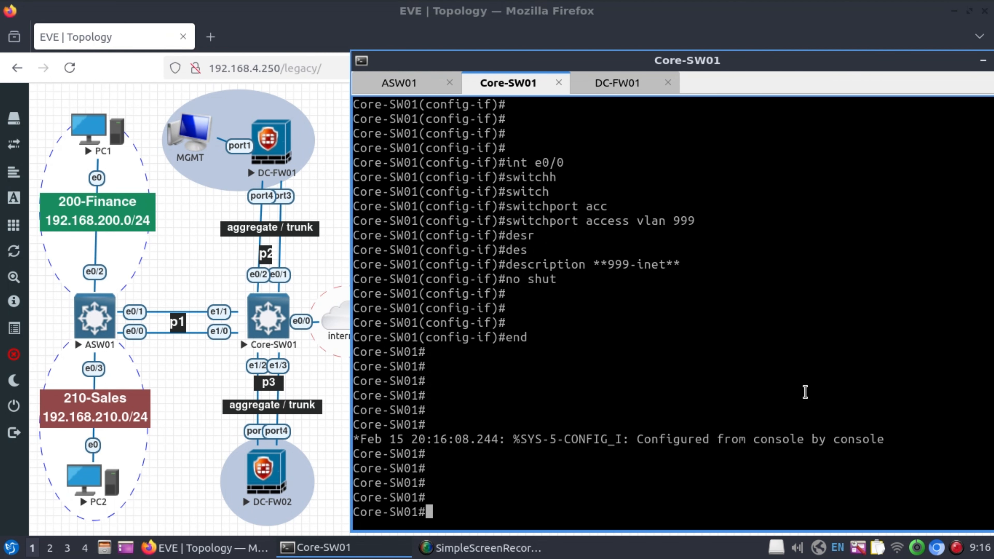
text(sh inter)
key(Tab)
text(status)
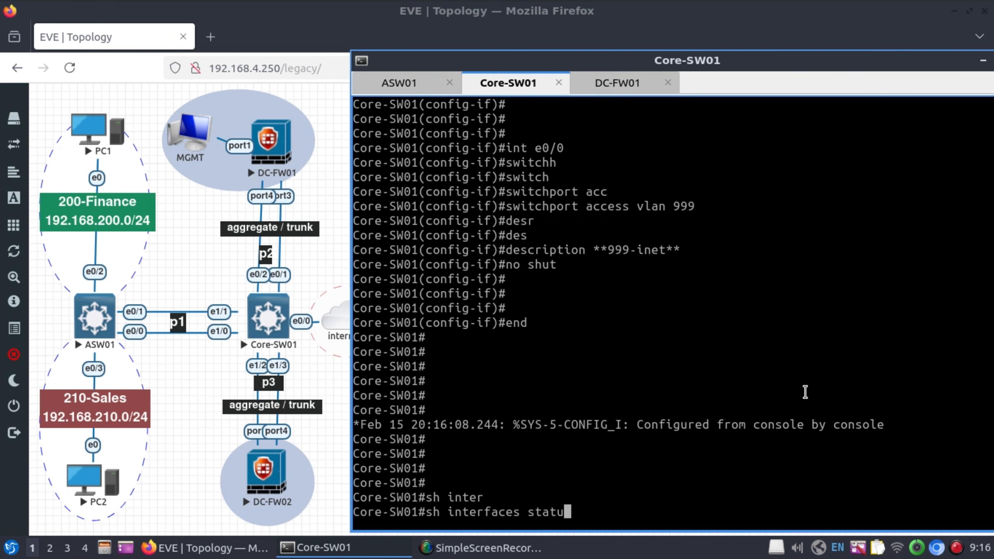
key(Return)
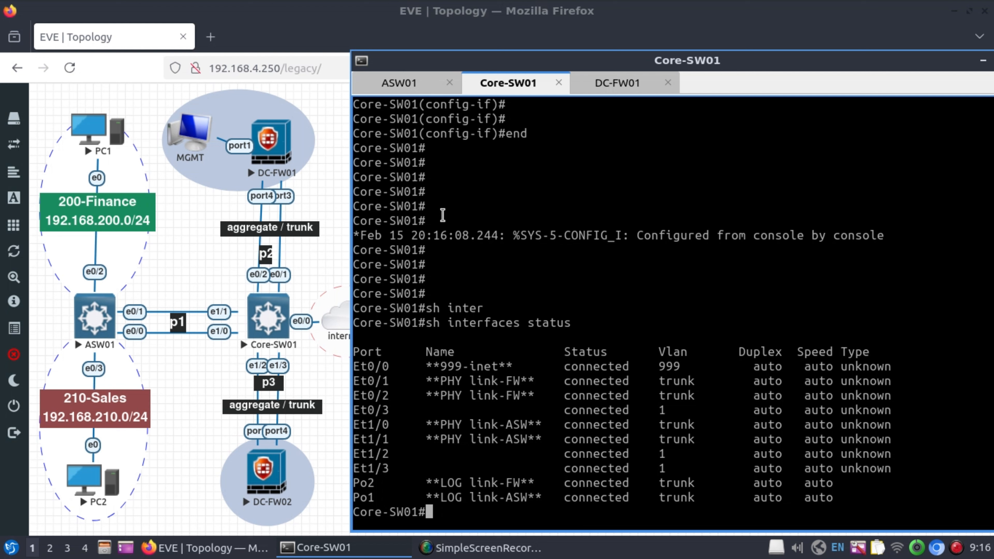
On ASW01, shut down and re-enable Port-channel1, then leave configuration mode.
click(407, 83)
text(conf t)
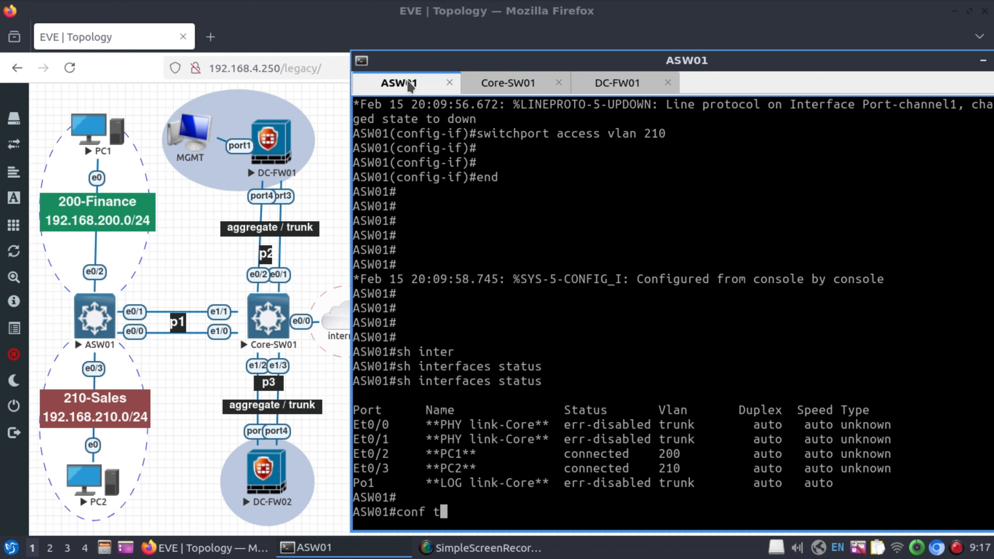
key(Return)
text(int p1)
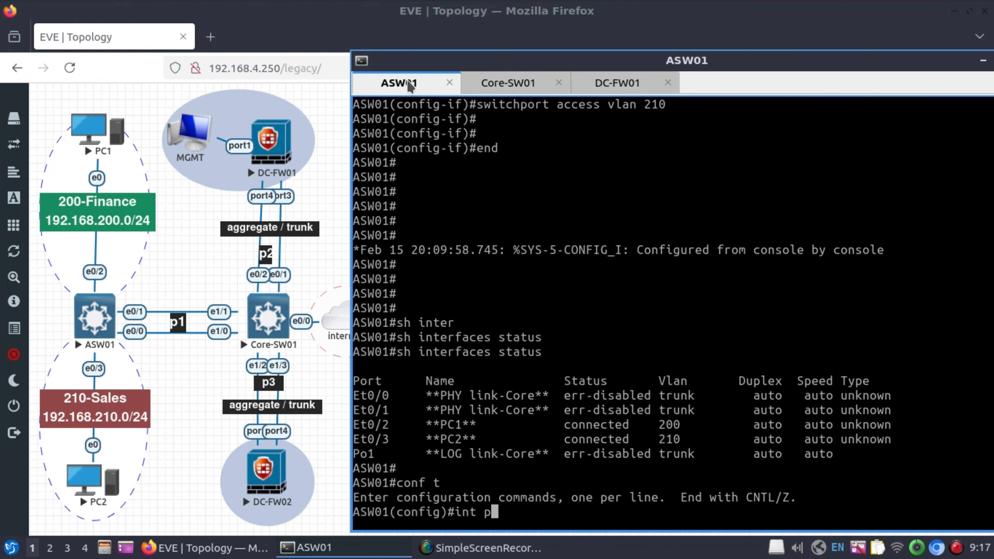
key(Return)
text(shut)
key(Return)
key(Return)
key(Return)
key(Return)
key(Return)
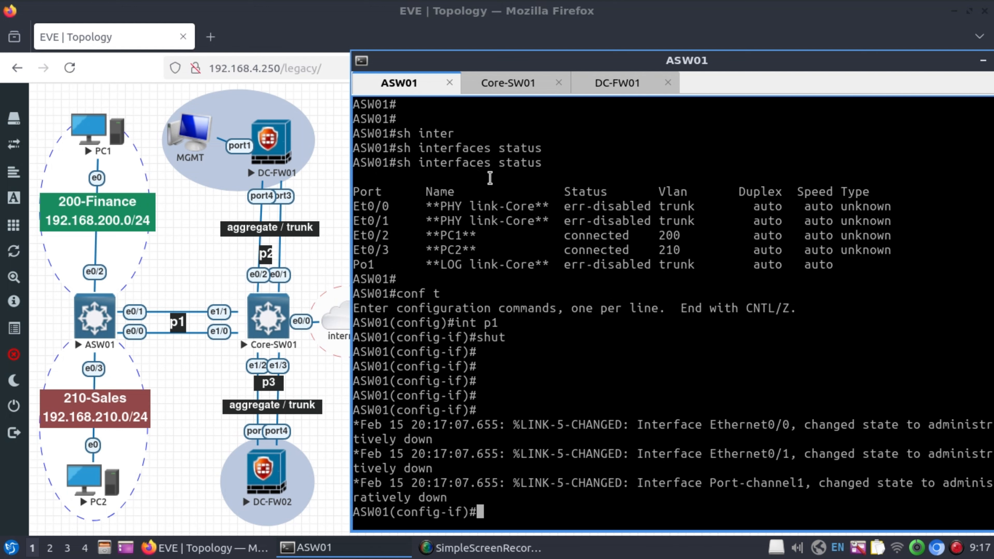
text(no shut)
key(Return)
text(end)
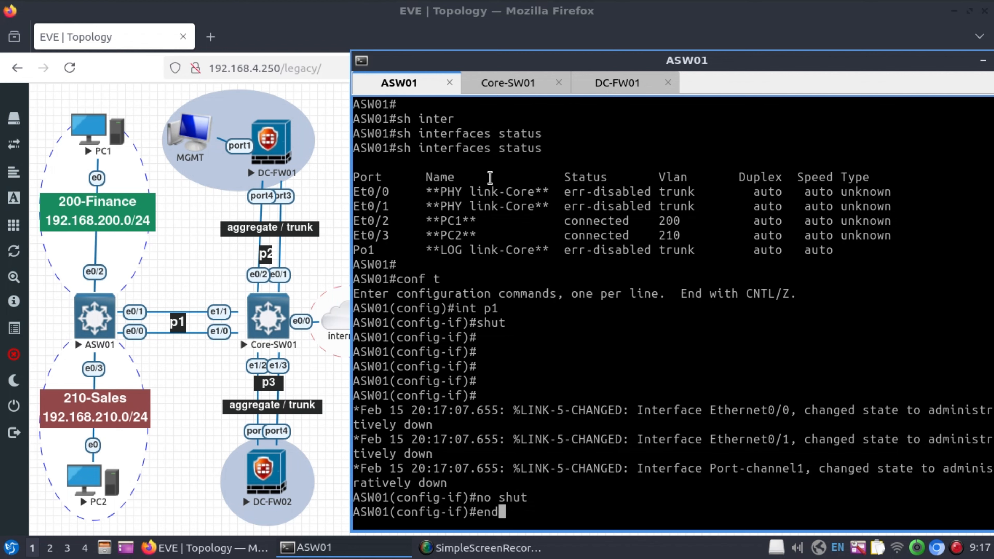
key(Return)
key(Return)
key(Return)
key(Return)
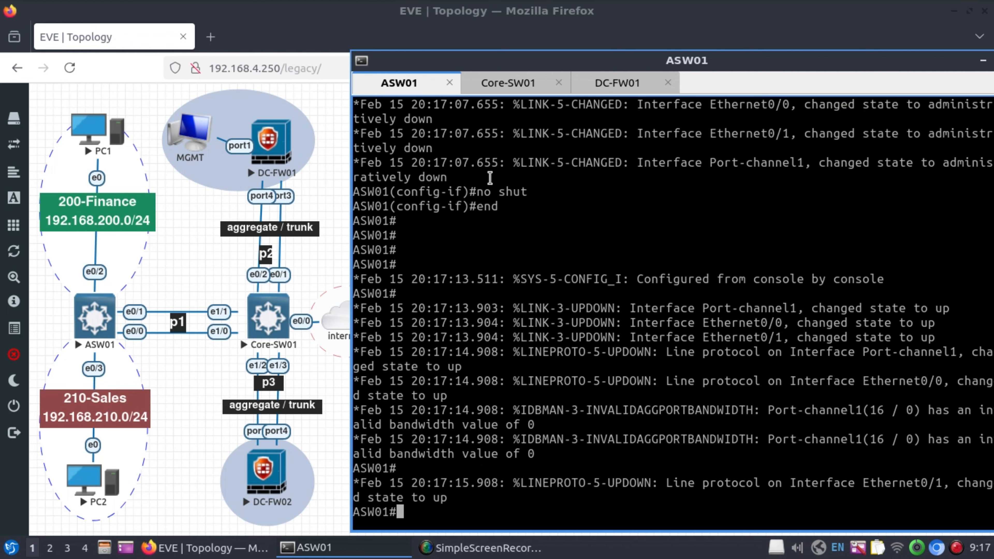
key(Return)
key(Return)
key(Return)
key(Return)
key(Return)
key(Return)
key(Return)
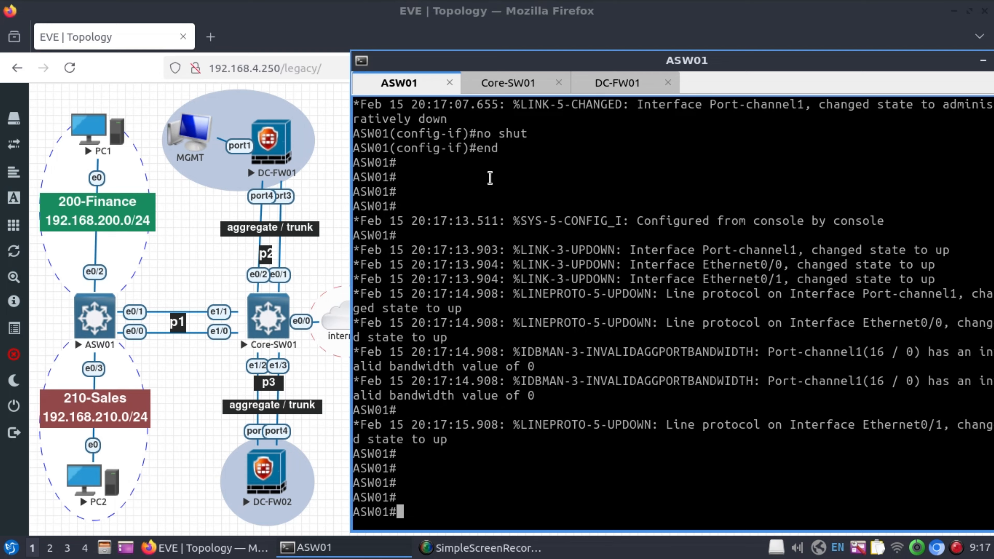
Run 'show interfaces status' to confirm Et0/0, Et0/1 and Po1 are connected trunks.
text(sh inter)
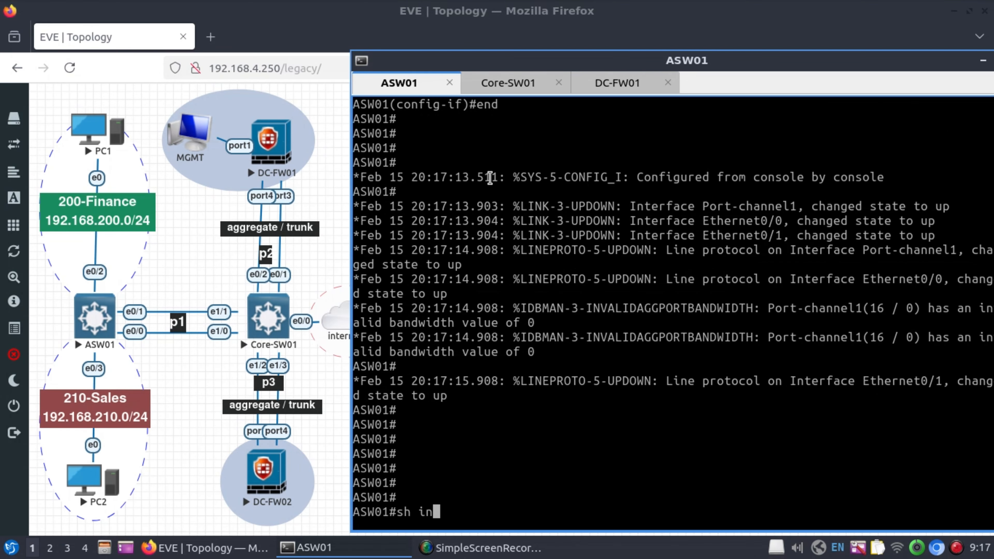
key(Tab)
text(status)
key(Return)
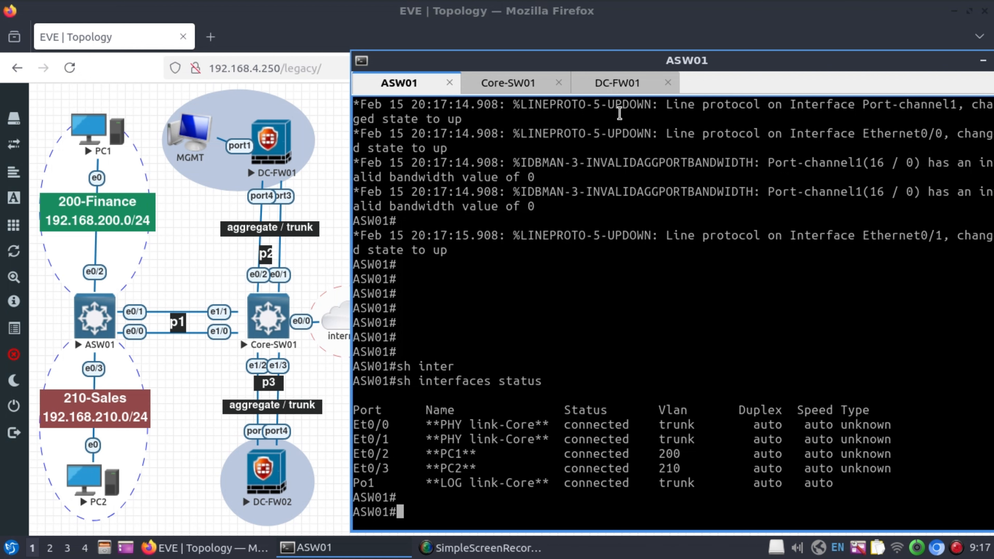
Log in to DC-FW01 as admin with the empty default password and set a new password.
click(629, 82)
text(admi)
text(n)
key(Return)
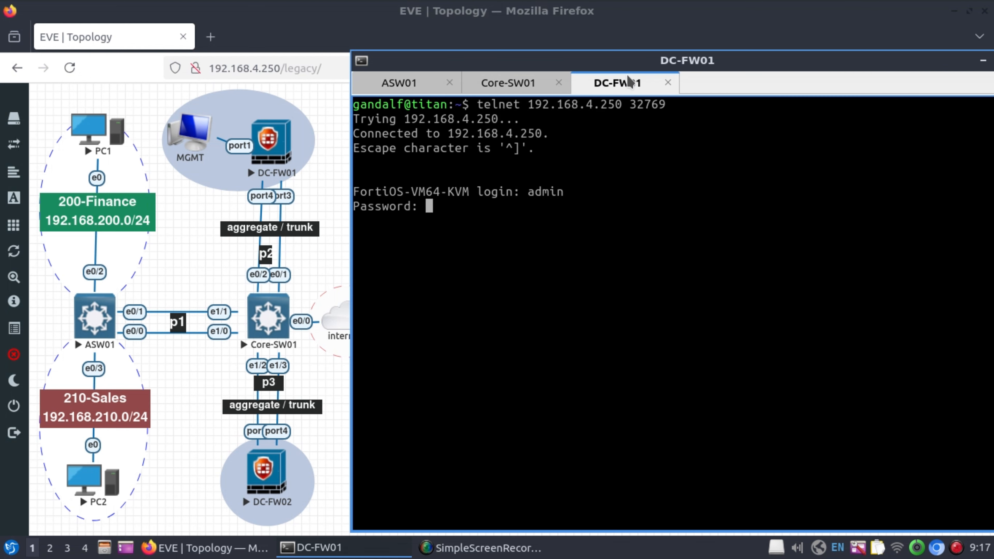
key(Return)
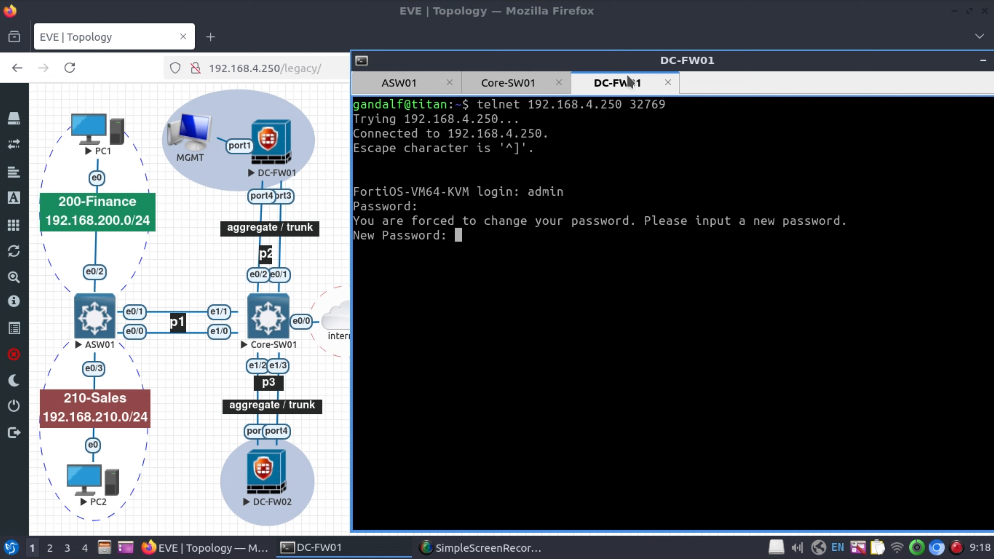
key(Return)
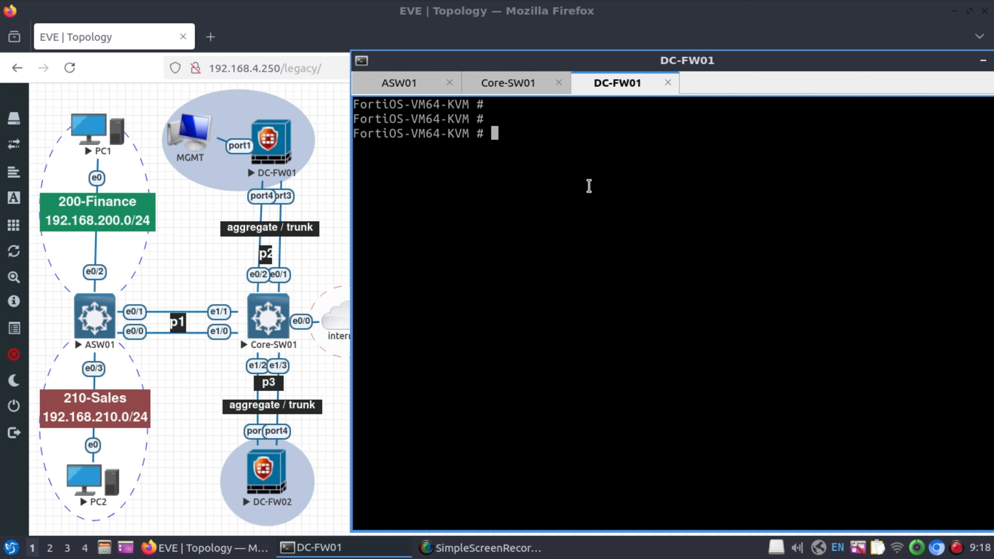
List DC-FW01's interface IP addresses with 'diag ip addr list', then clear the screen.
text(diag ip addr list)
key(Return)
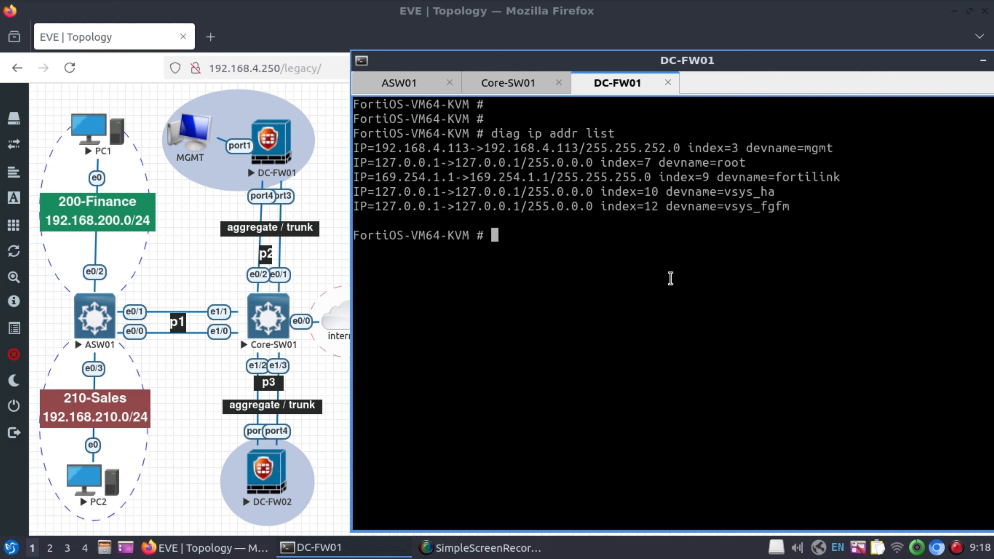
key(ctrl+l)
key(Return)
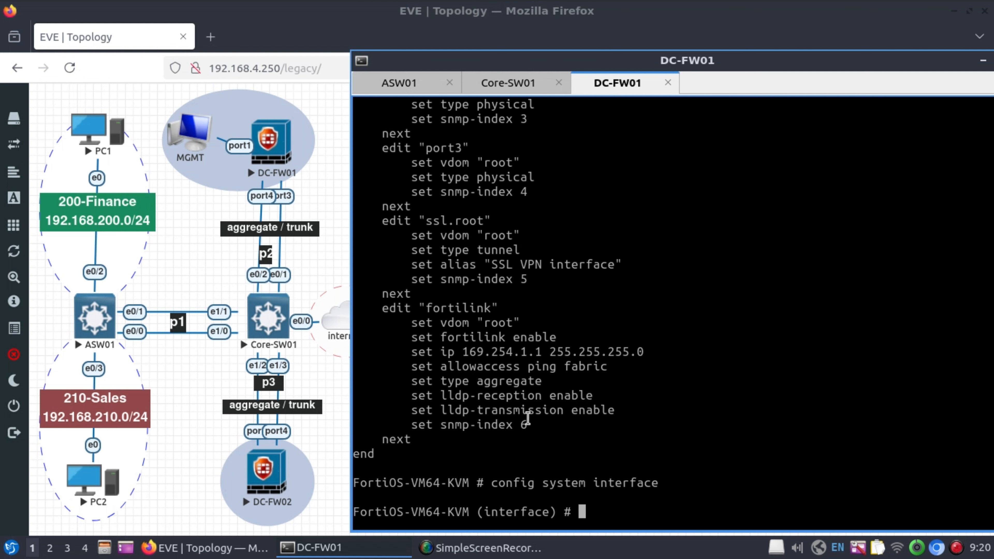
Create interface Aggr01 in the root VDOM with type aggregate.
text(edit Agg01)
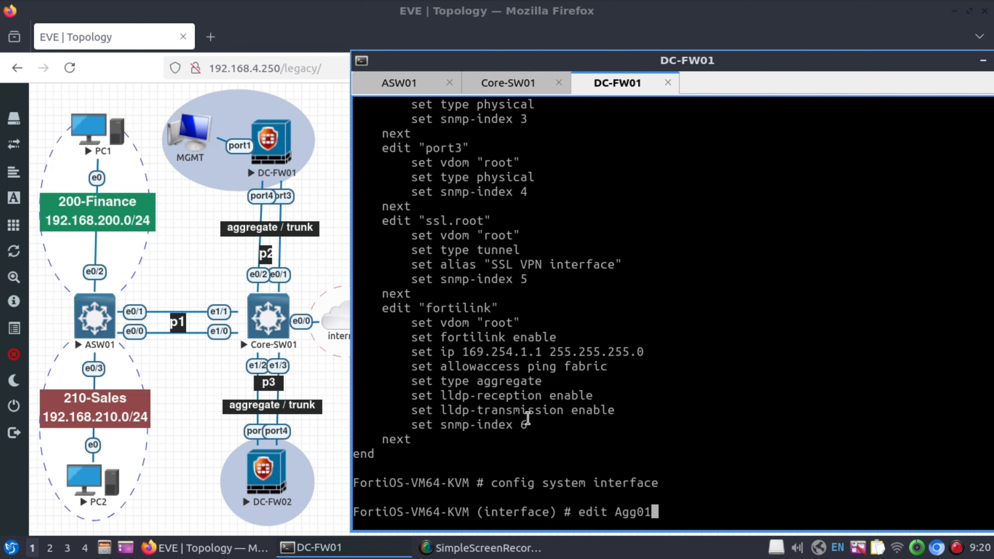
key(Left)
key(Left)
text(r)
key(Return)
key(Return)
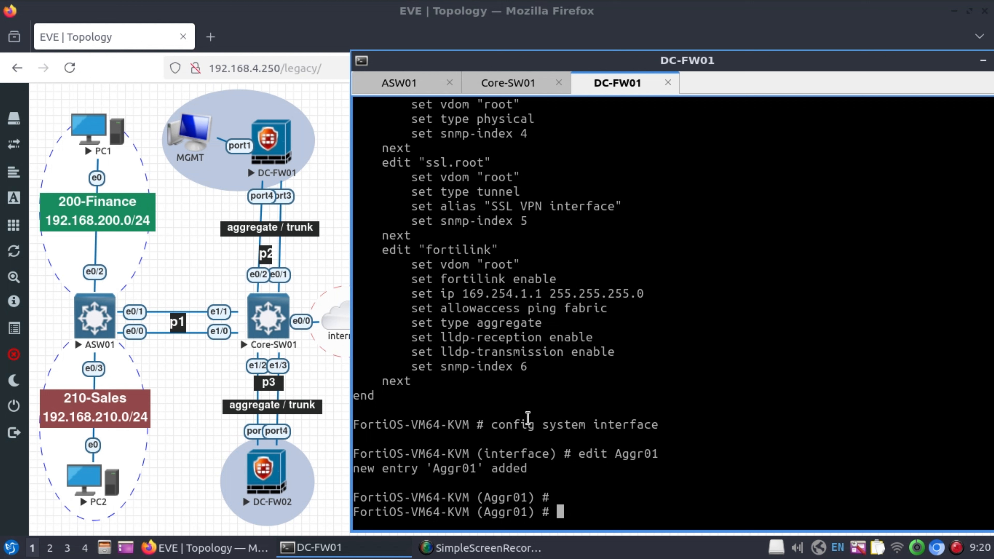
text(set vdom root)
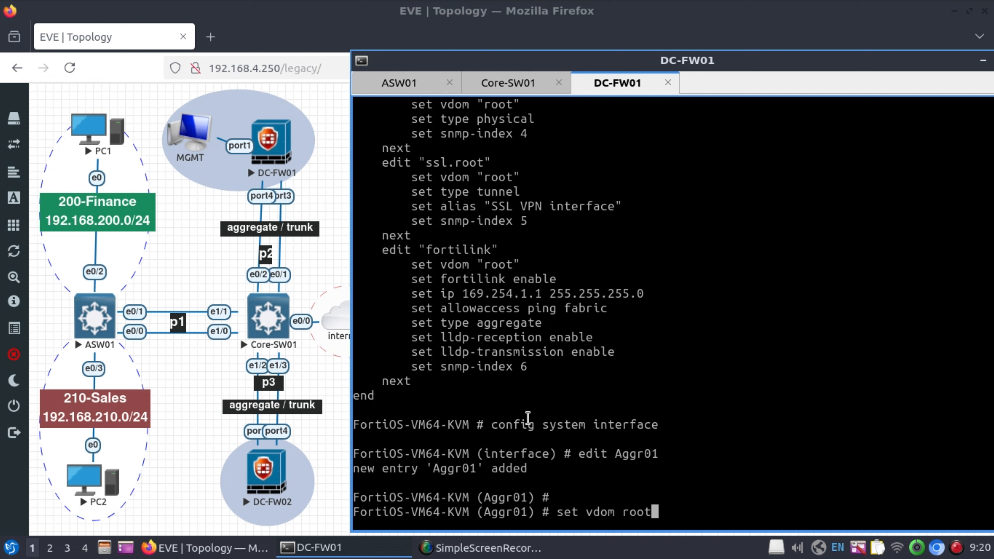
key(Return)
key(Return)
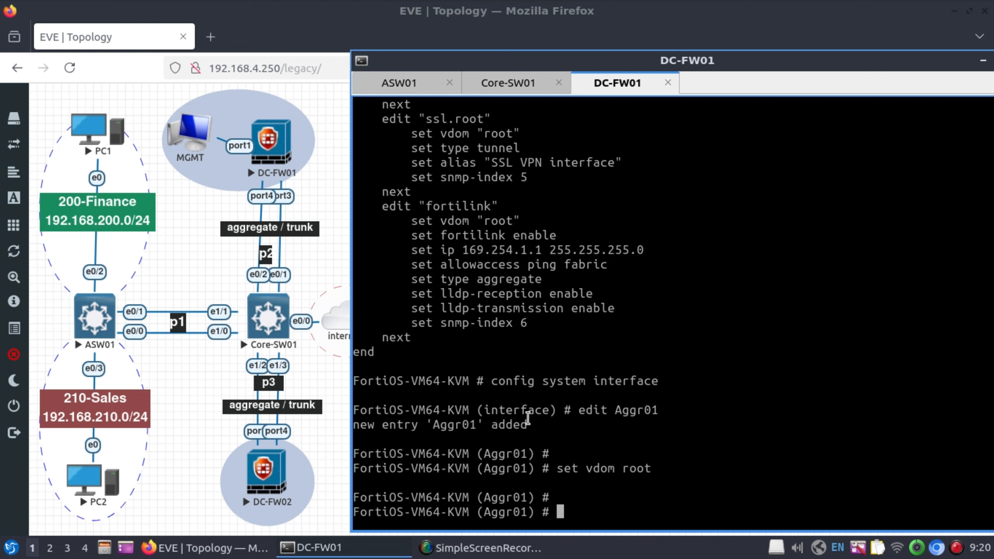
text(set type ?)
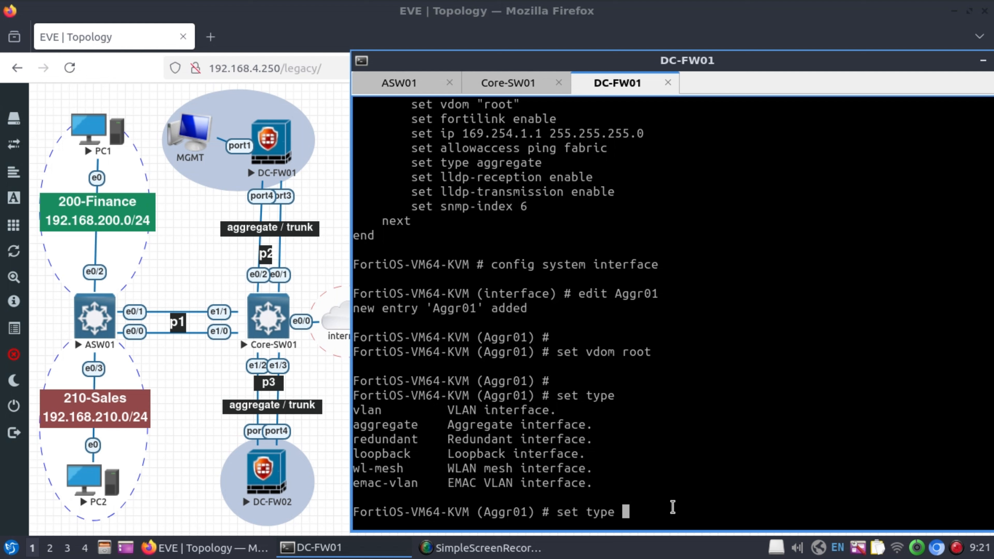
text(aggregate)
key(Return)
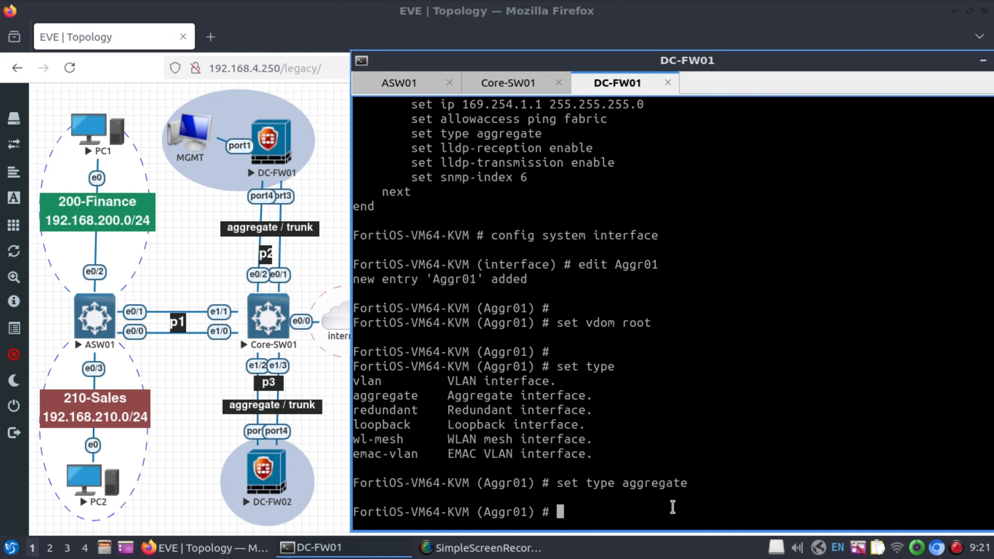
key(Return)
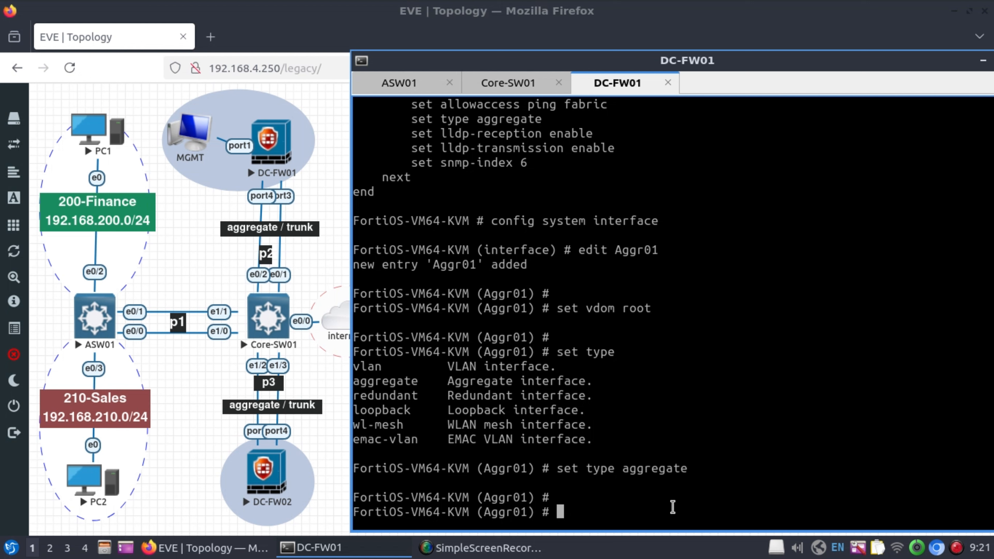
Set Aggr01 members to port2 and port3 with static LACP mode, review it, and save with next.
text(set member )
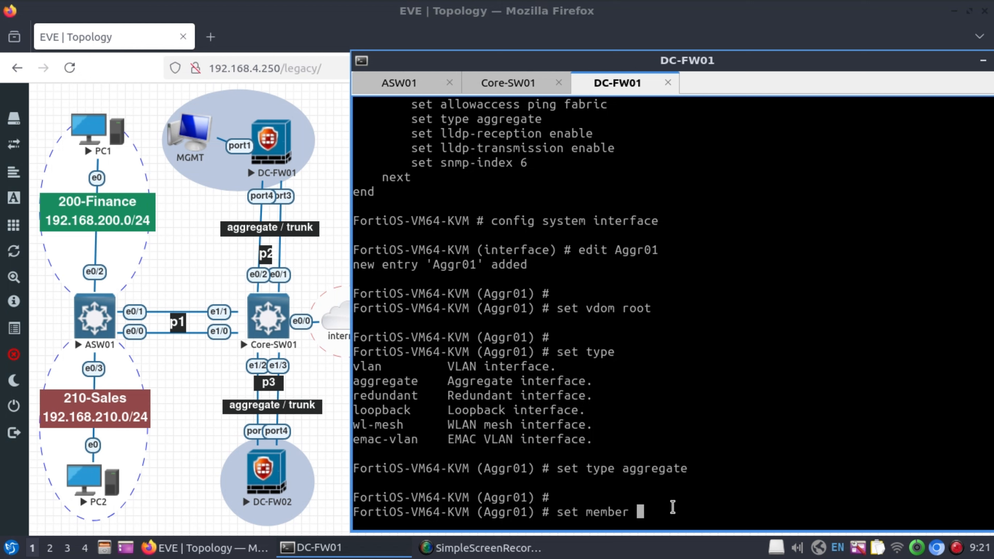
text(port2 port1)
key(BackSpace)
text(3)
key(Return)
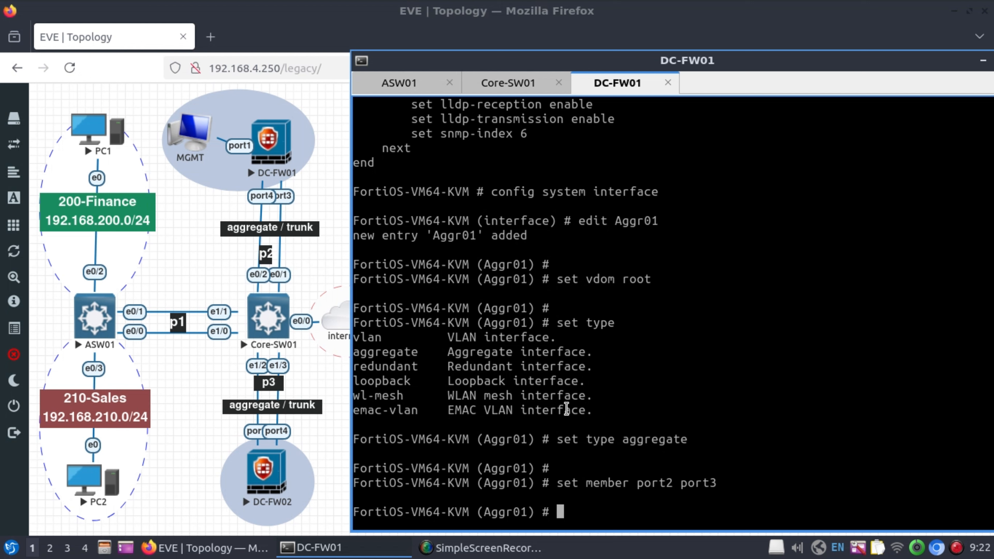
text(set lacp-mode)
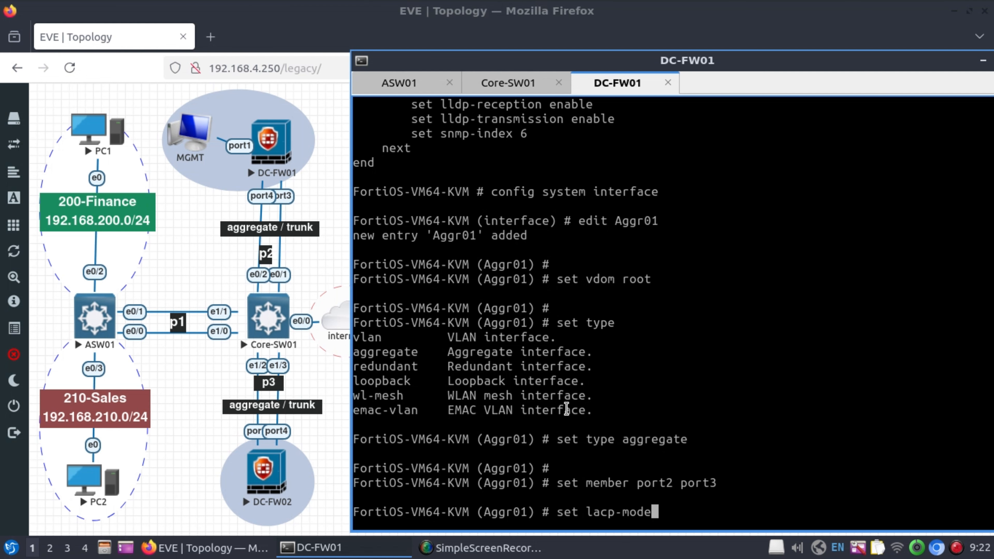
key(question)
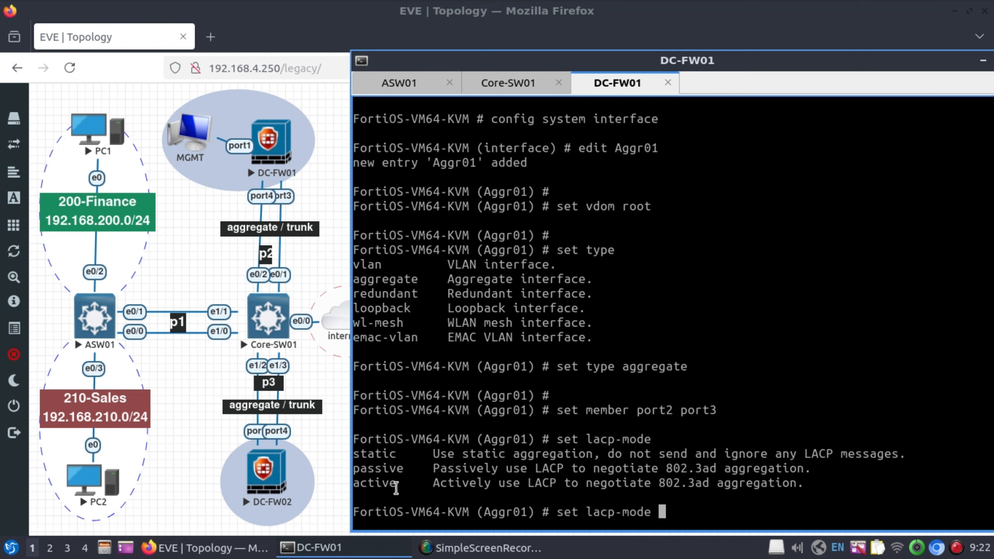
text(static)
key(Return)
key(Return)
key(Return)
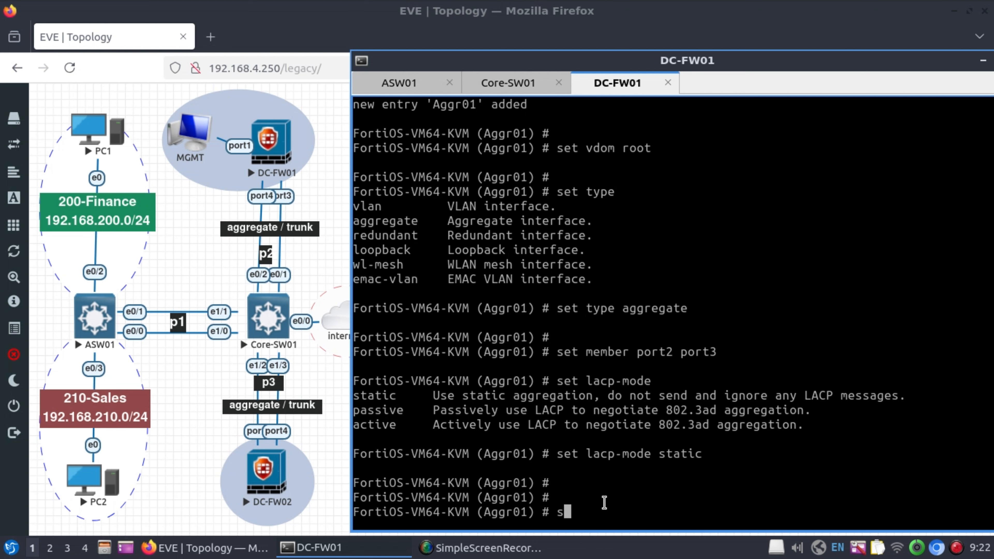
text(sh)
key(Return)
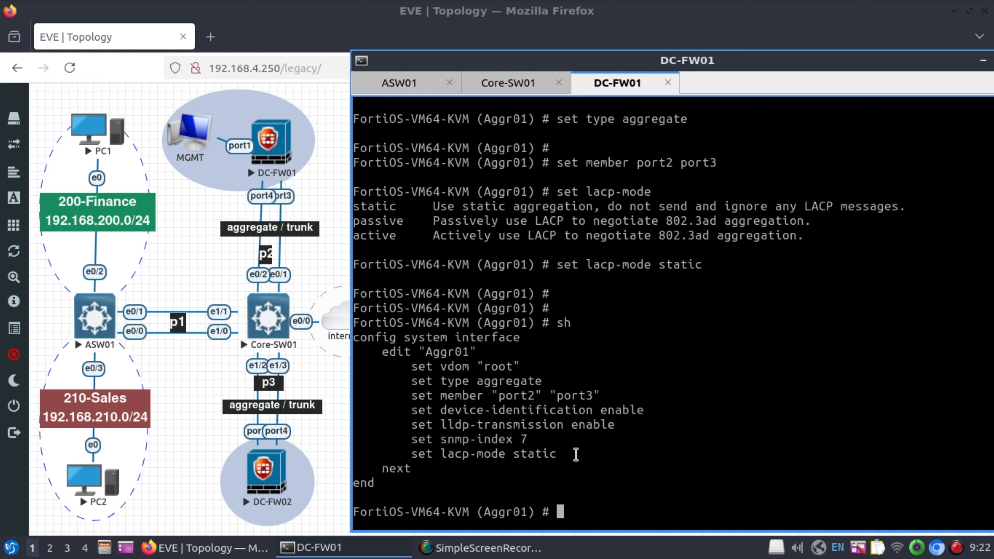
text(next)
key(Return)
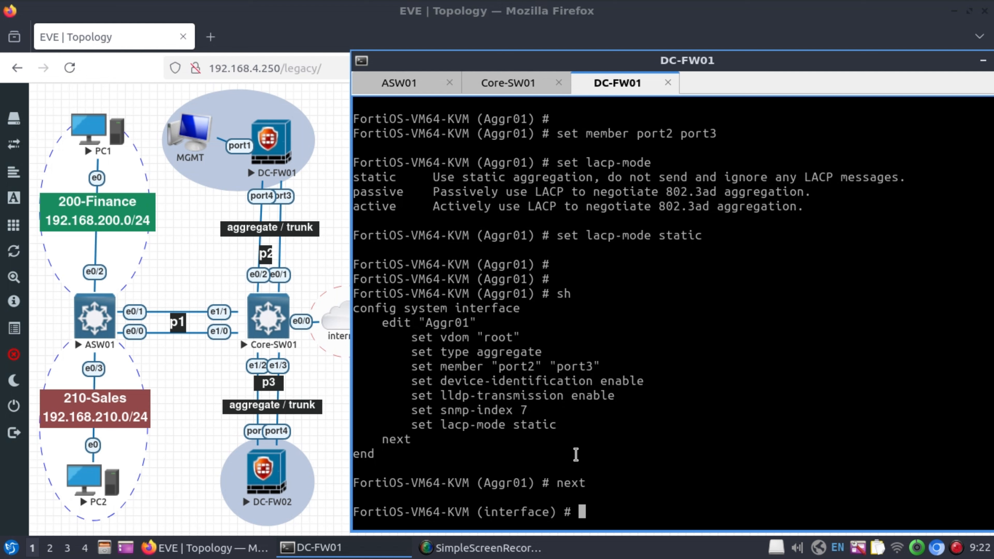
Create interface 999-inet: root VDOM, type vlan, vlanid 999, vlan-protocol 8021q, interface Aggr01.
text(edit 999-inet)
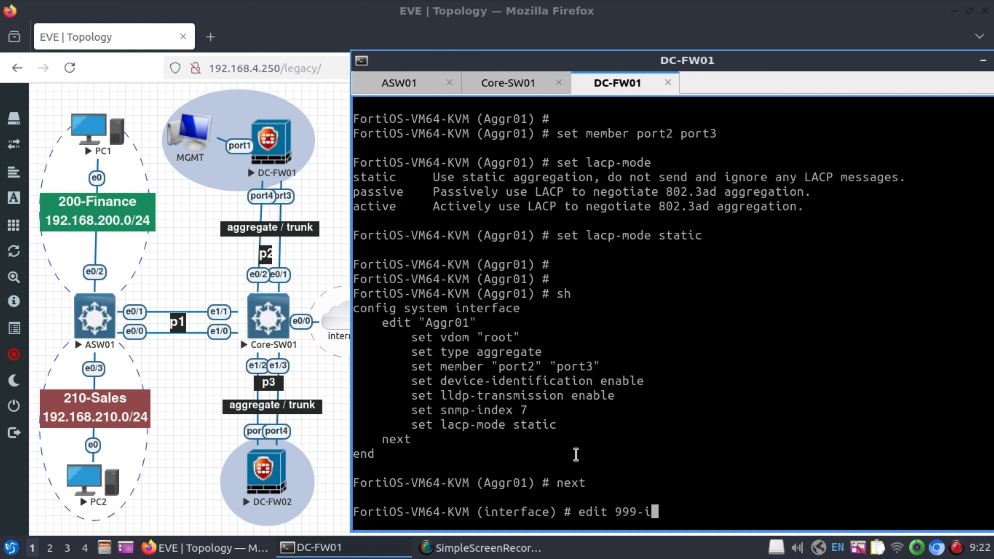
key(Return)
key(Return)
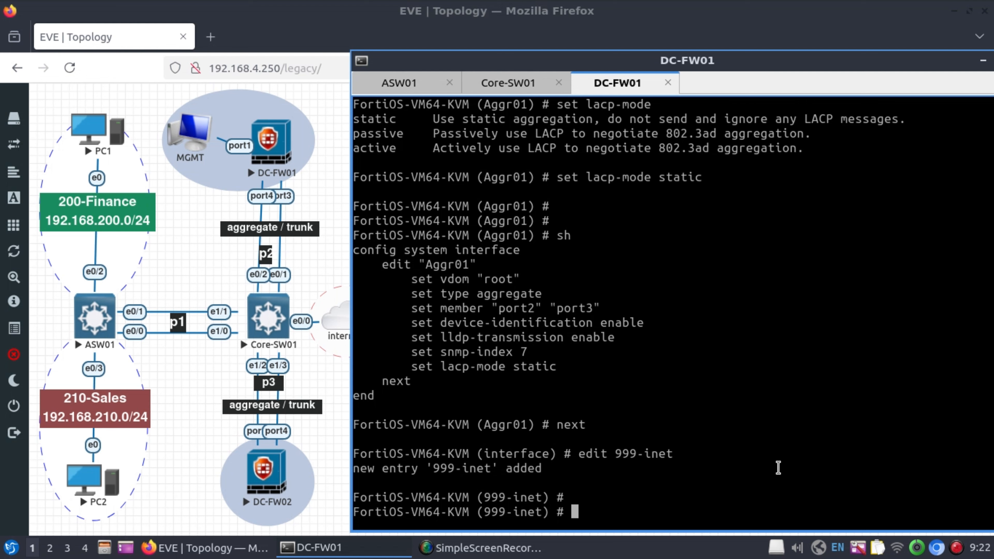
text(set vdom roo)
text(t)
key(Return)
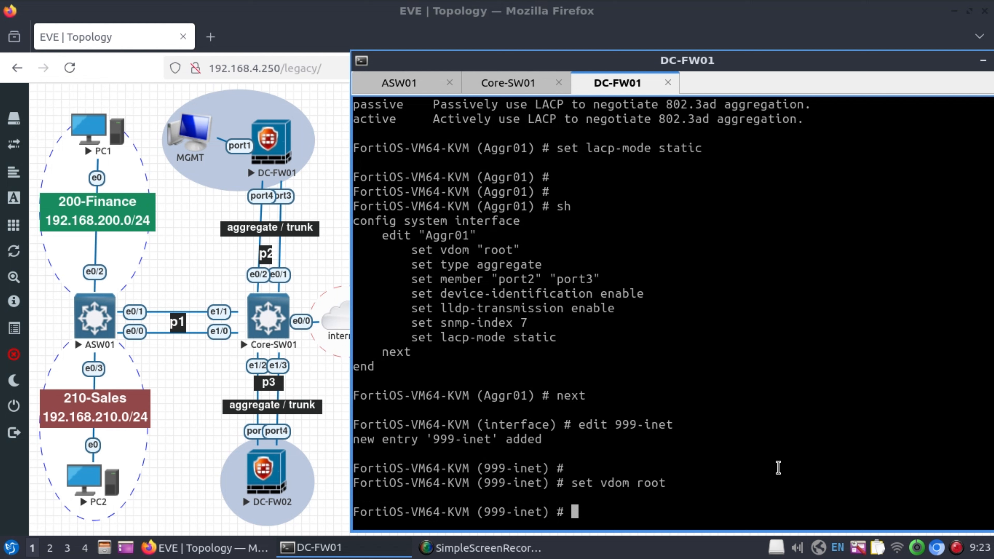
text(set type vlan)
key(Return)
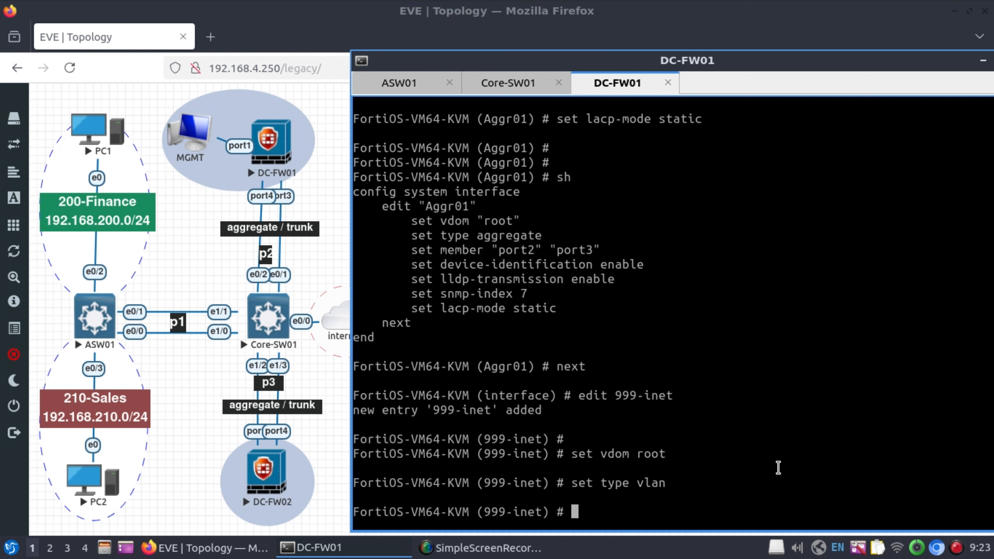
text(set vlan)
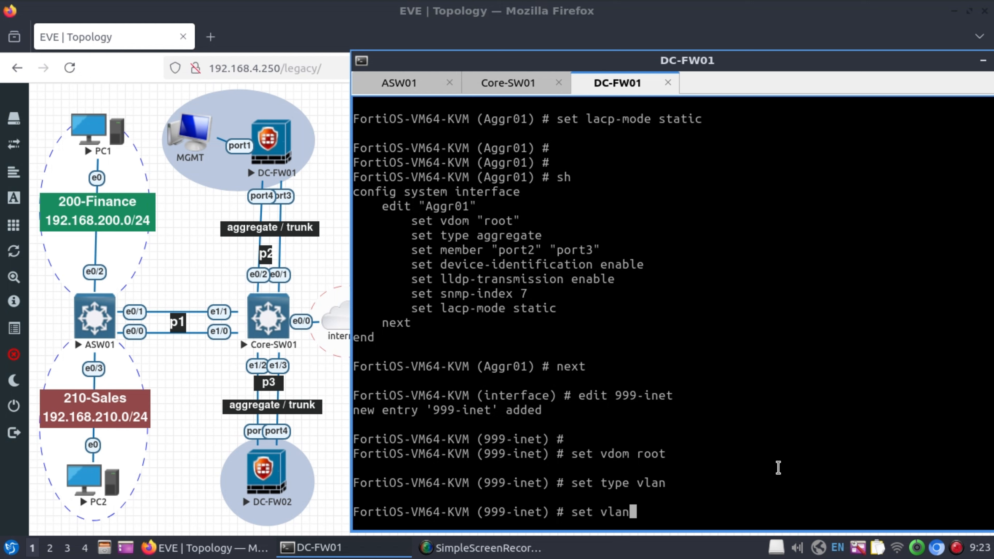
text(id 999)
key(Return)
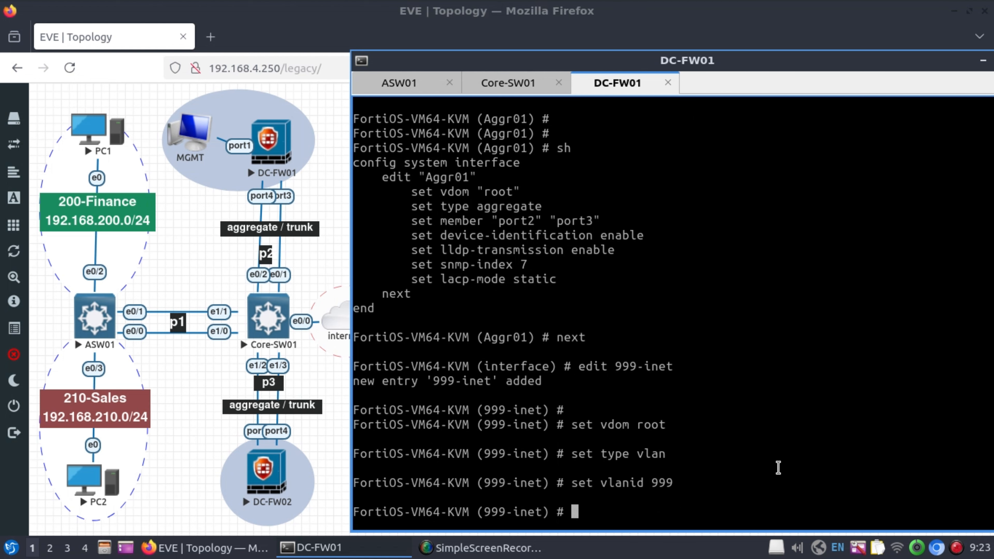
text(set vlan-protocol )
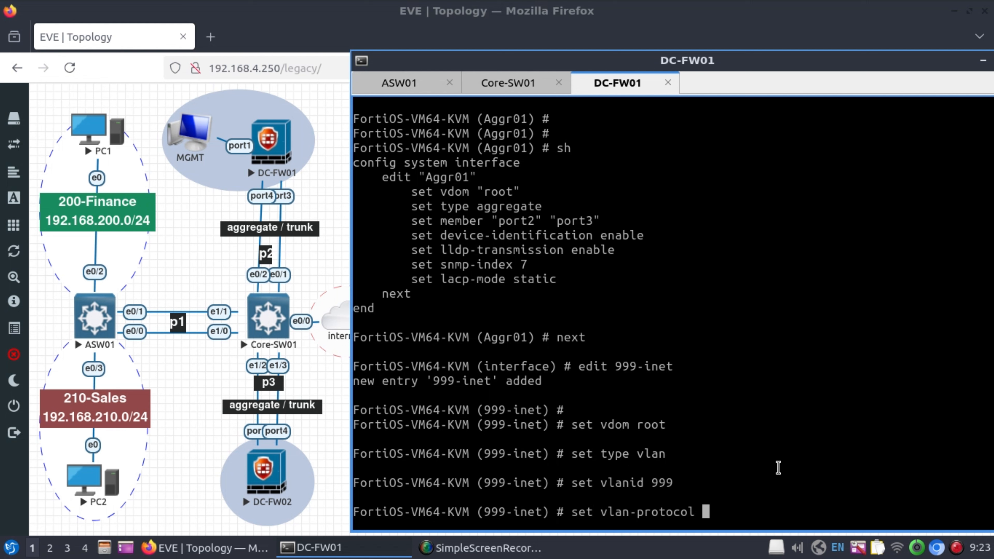
text(8021q)
key(Return)
key(Return)
key(Return)
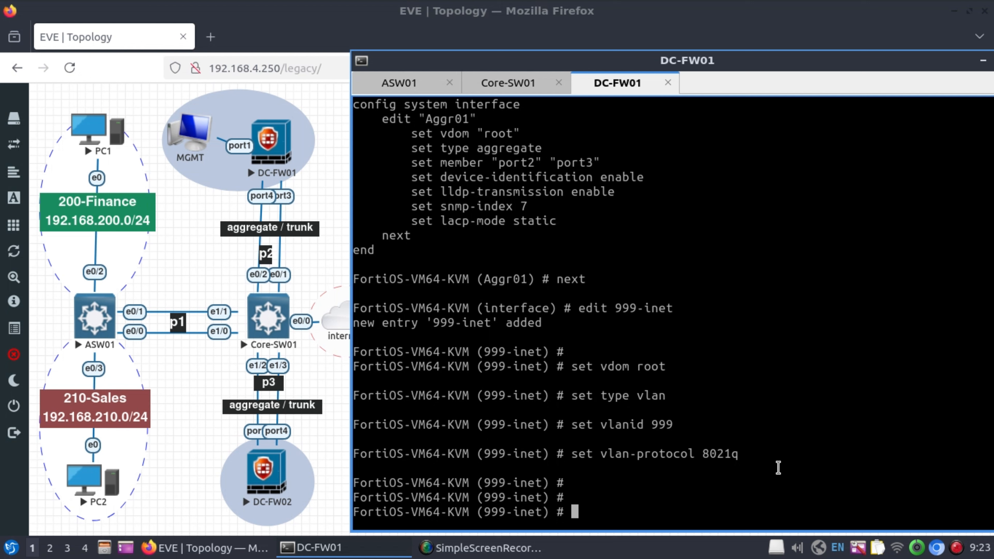
text(set interface Aggr01)
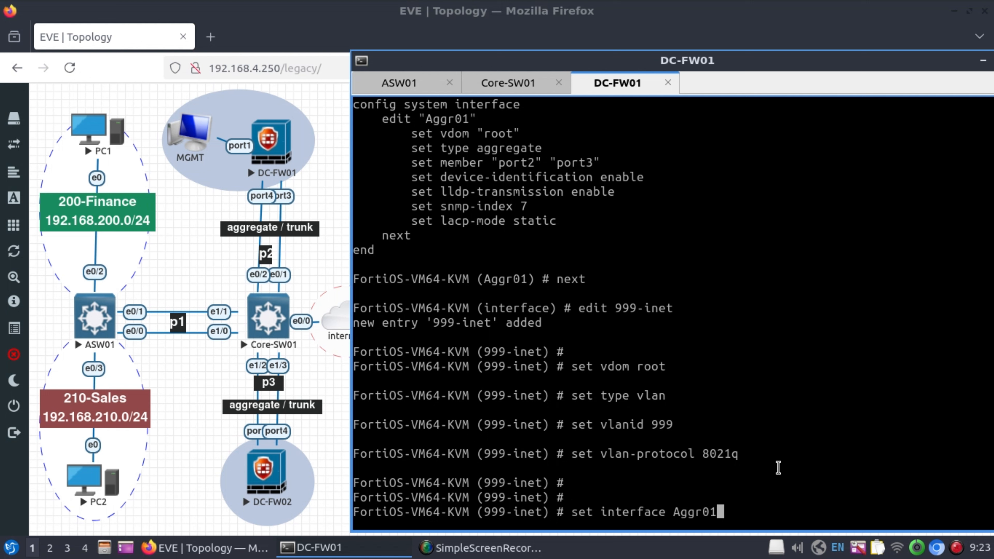
key(Return)
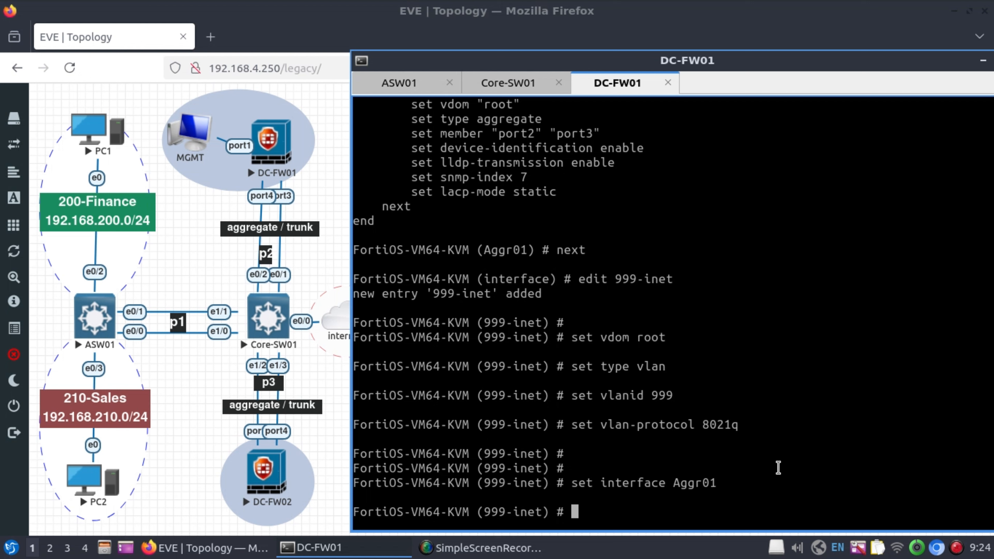
Set 999-inet to DHCP mode with ping access, review it with sh, and commit with end.
text(set mode dhcp)
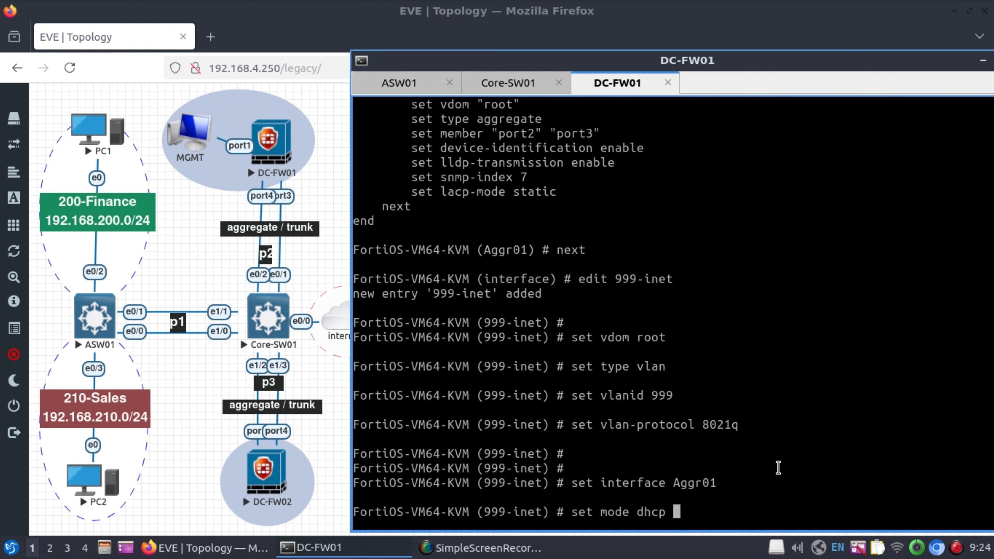
key(Return)
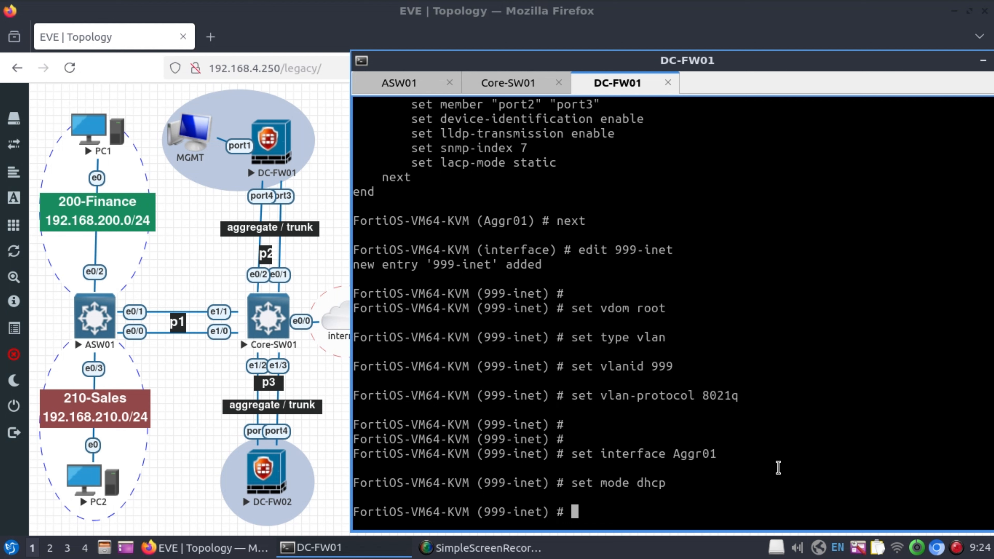
text(set allowaccess )
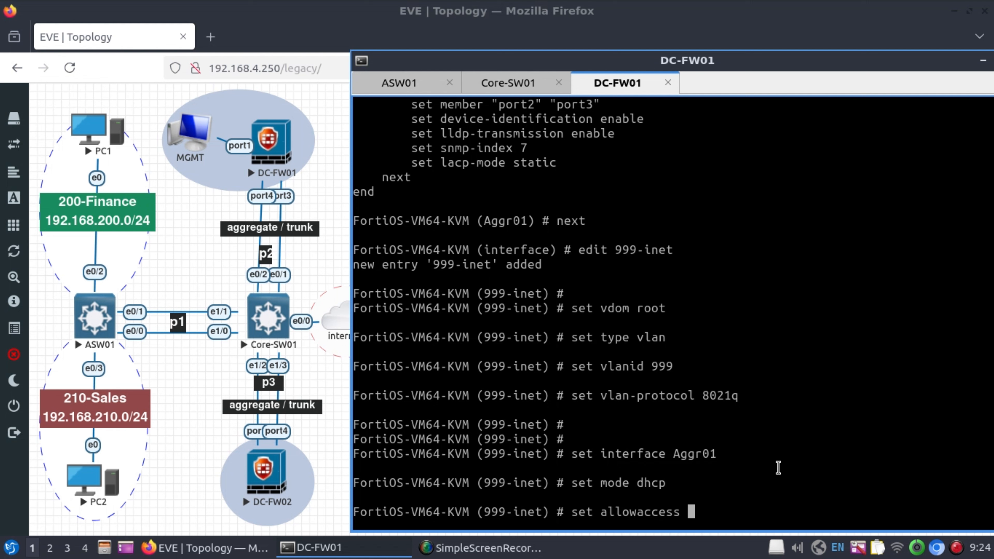
text(ping)
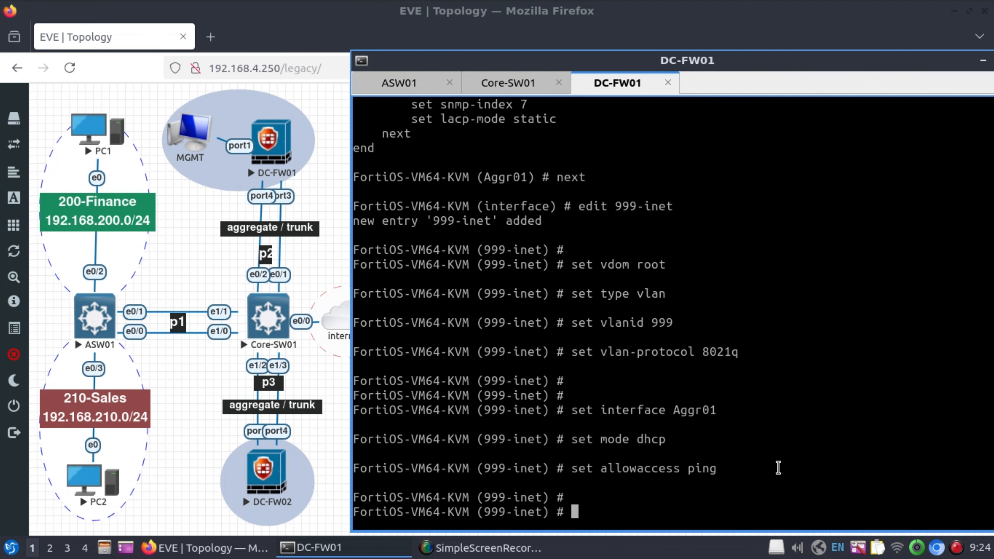
text(sh)
key(Return)
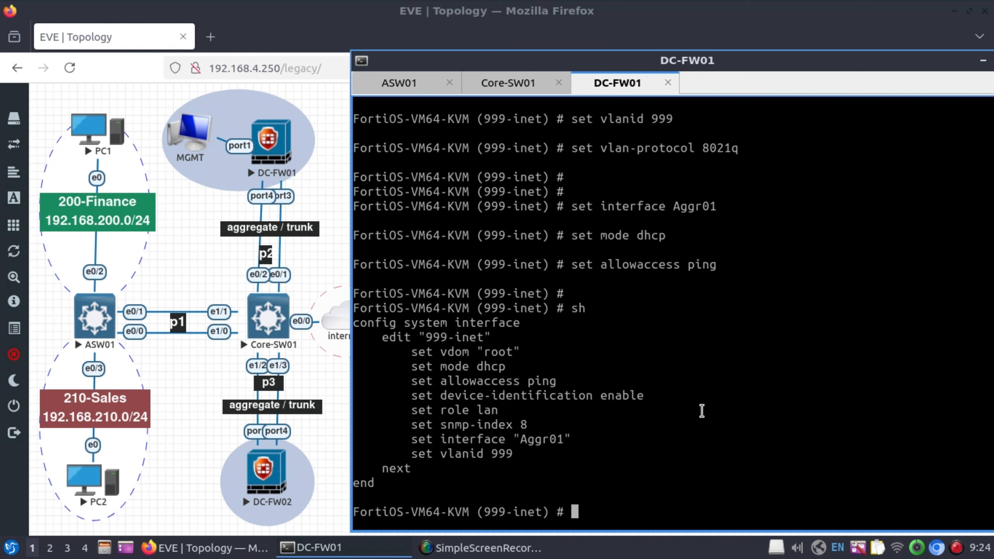
text(end)
key(Return)
key(Return)
key(Return)
key(Return)
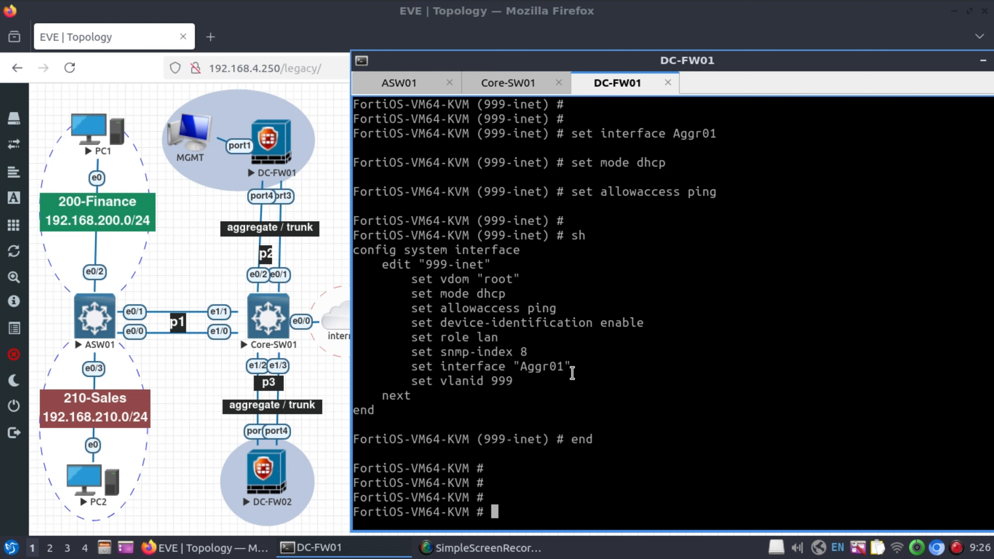
Run diag ip addr list and confirm 999-inet holds 192.168.4.112/255.255.252.0.
text(diag ip ad)
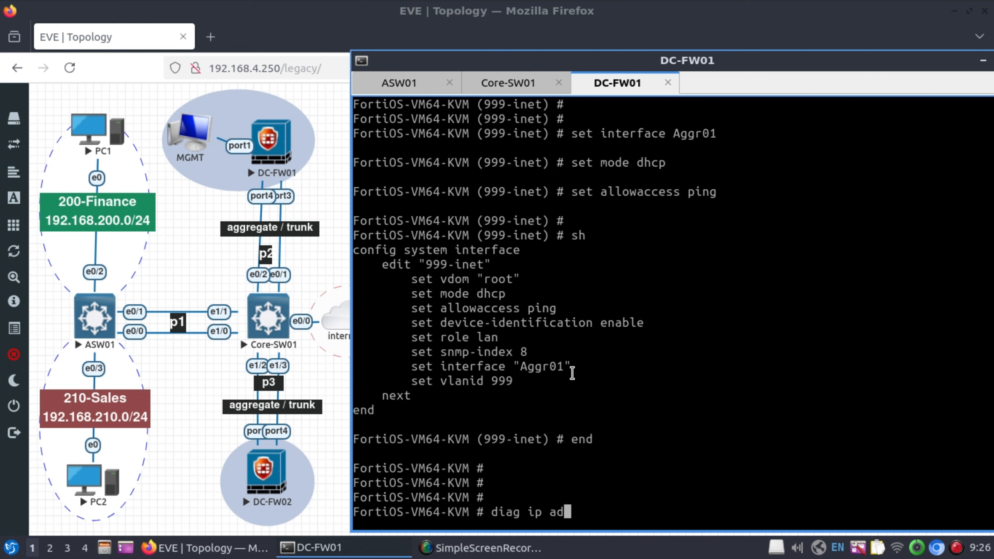
text(dr list)
key(Return)
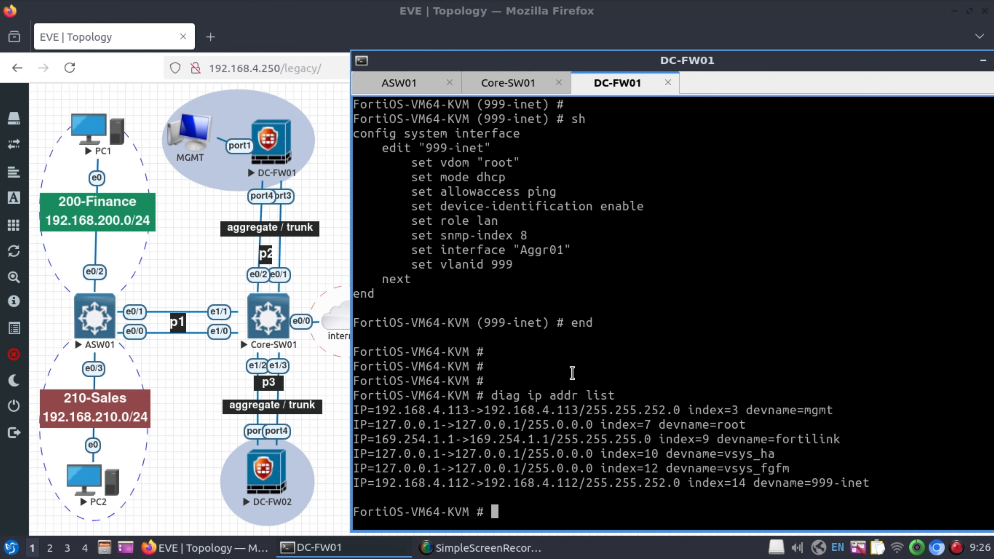
key(Return)
key(Return)
drag(869, 453, 809, 453)
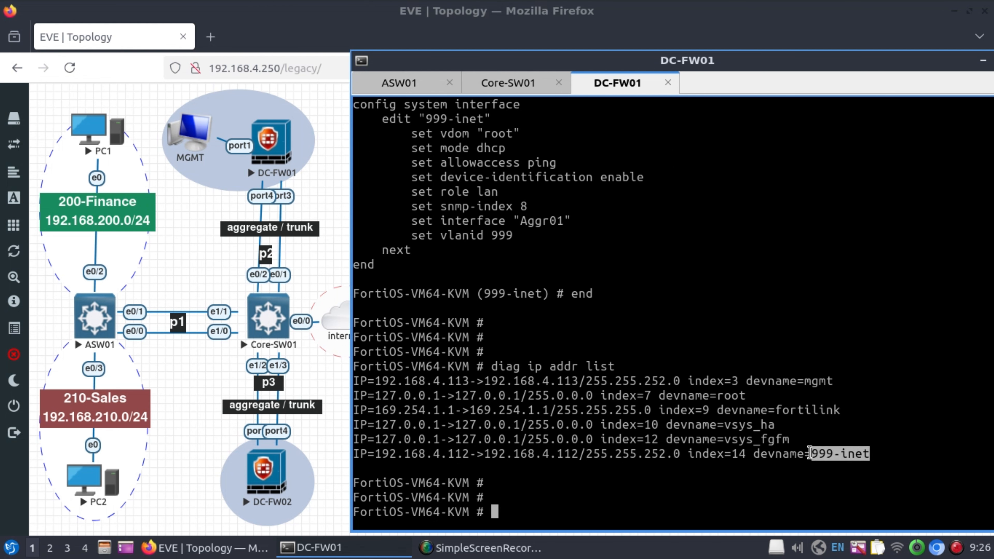
click(809, 454)
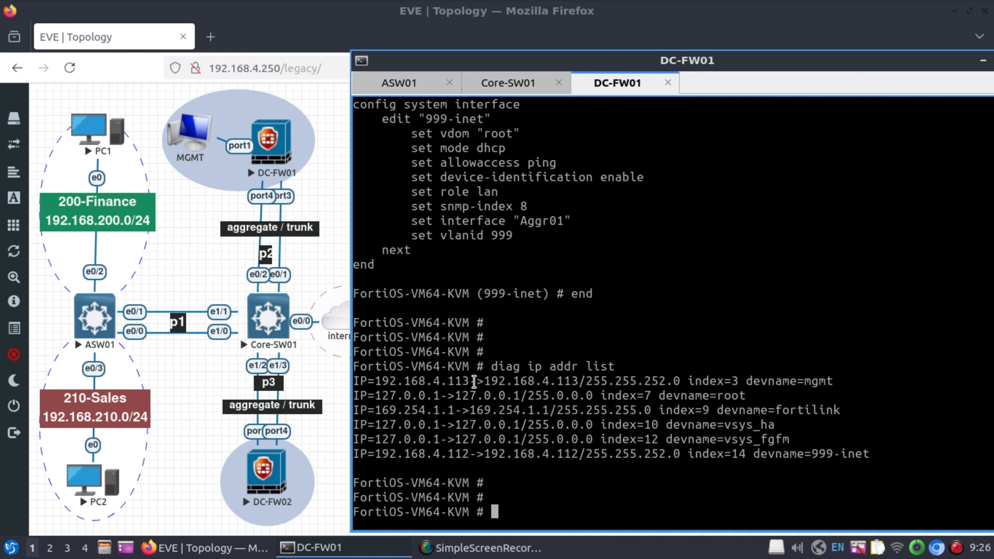
Sign in to the FortiOS web GUI as admin with the account password.
text(admin)
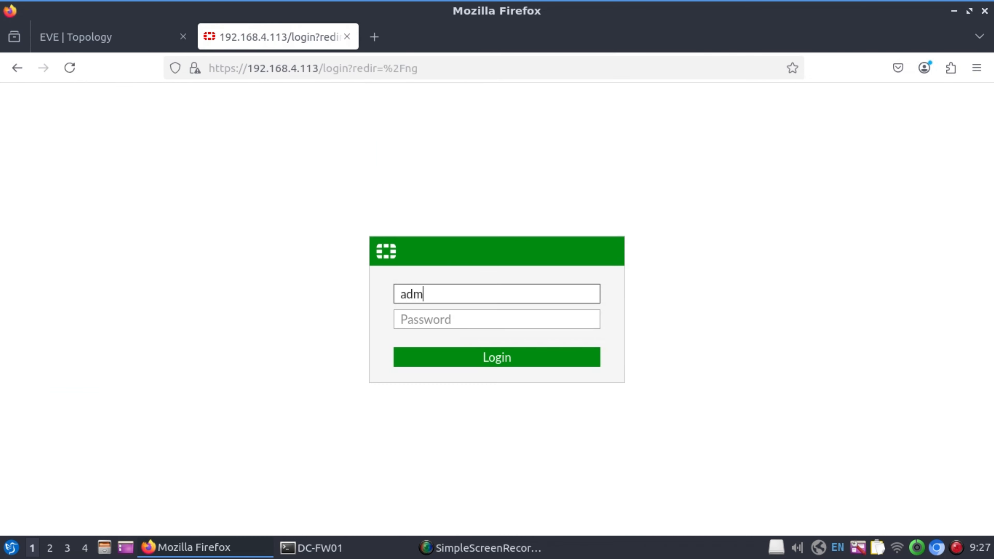
key(Tab)
text(********)
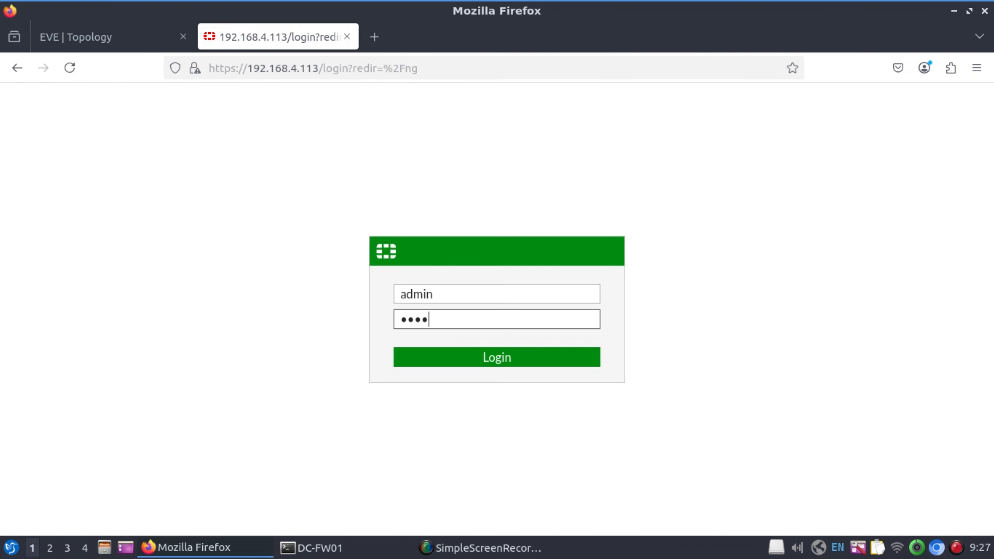
key(Return)
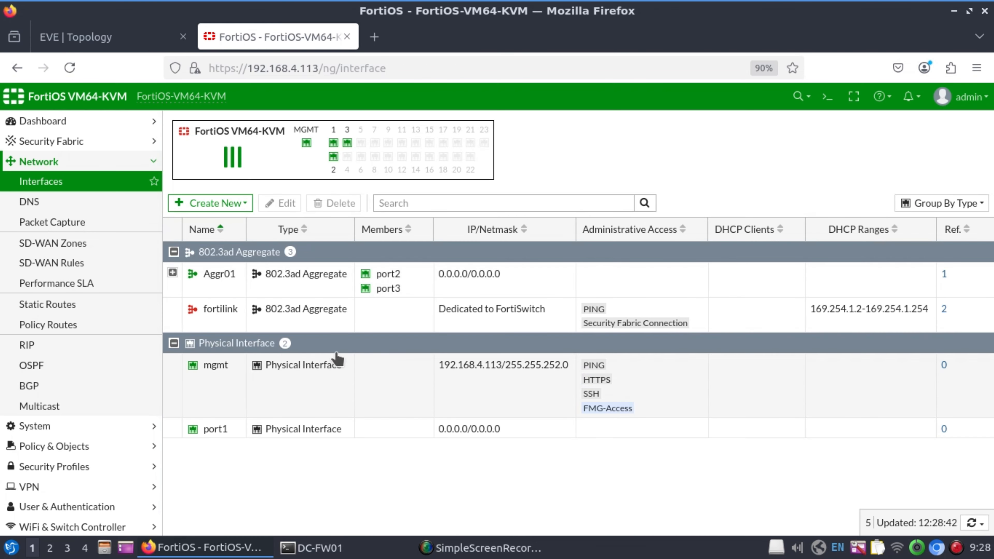
Set the status of the fortilink and port1 interfaces to Disable.
click(331, 312)
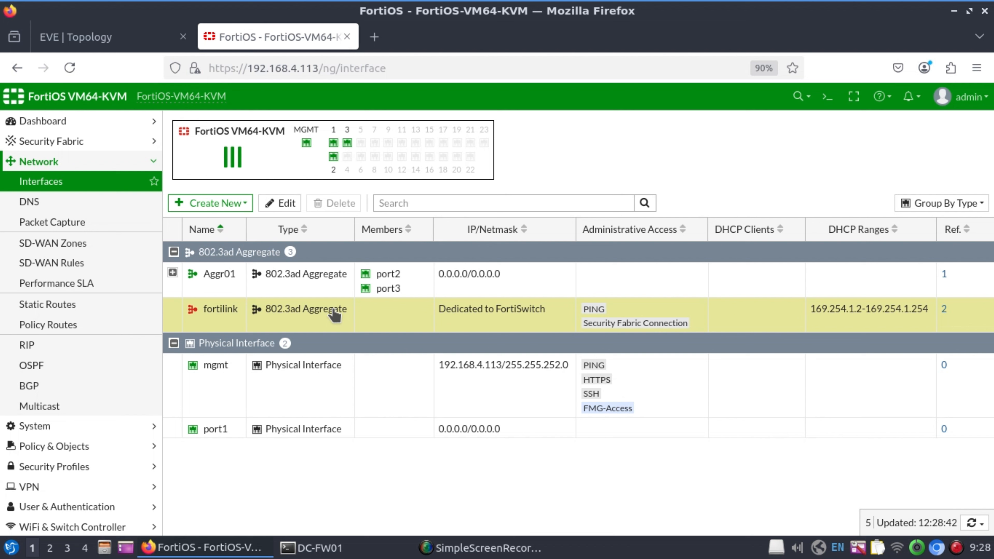
right_click(334, 313)
mouse_move(353, 317)
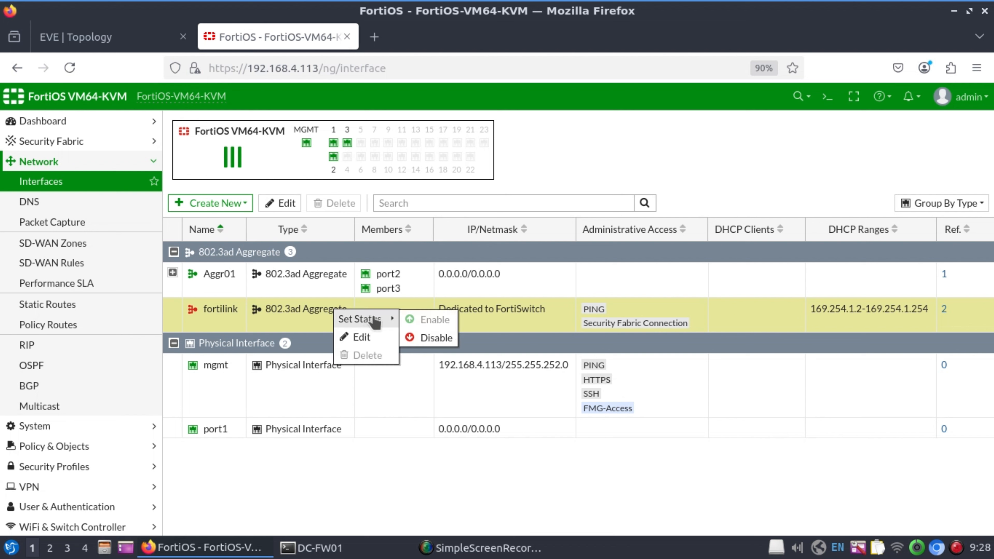
click(426, 337)
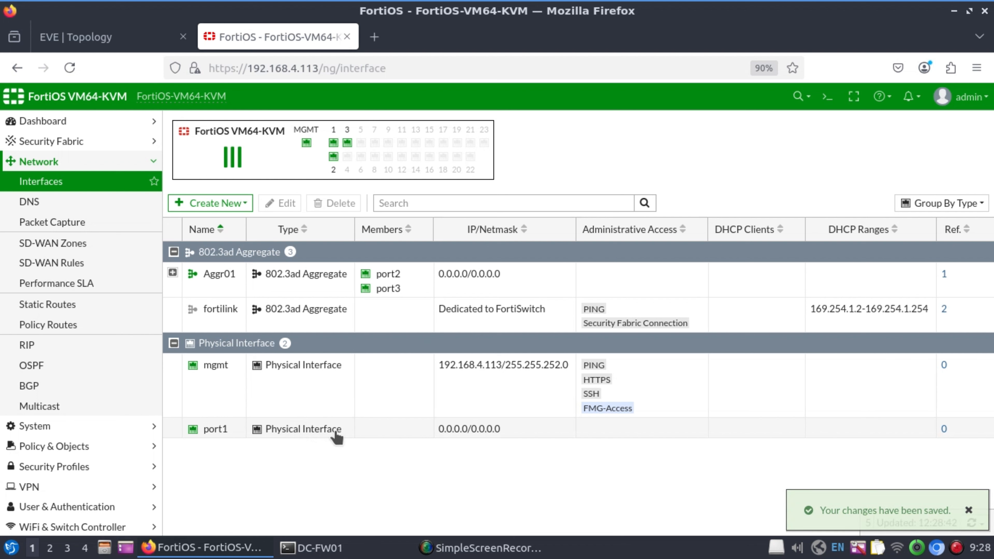
click(312, 432)
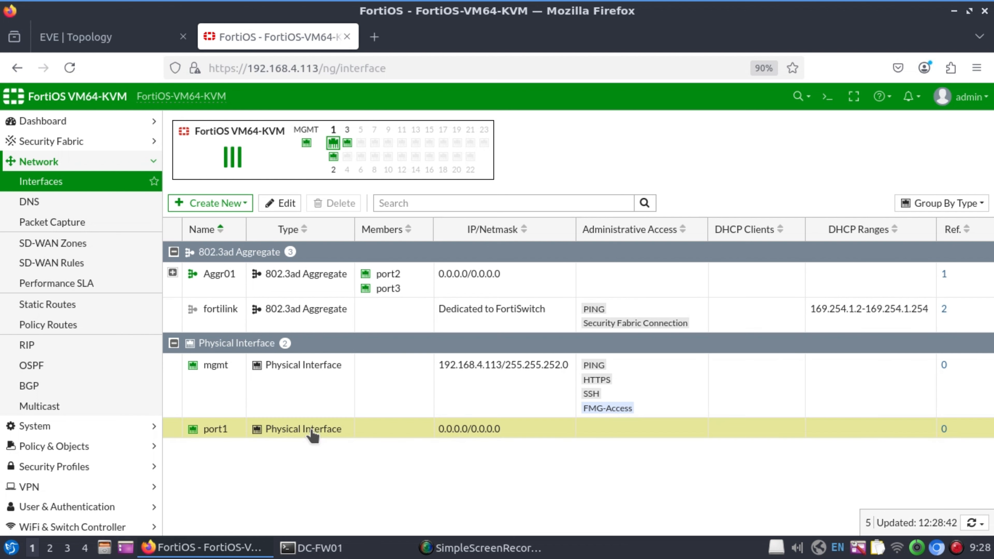
right_click(312, 432)
mouse_move(337, 441)
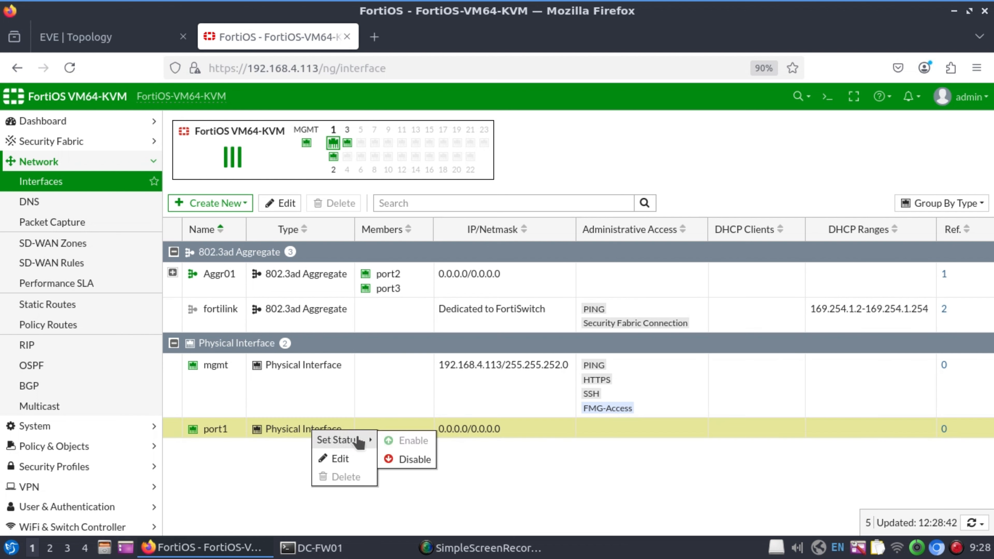
click(419, 463)
click(230, 382)
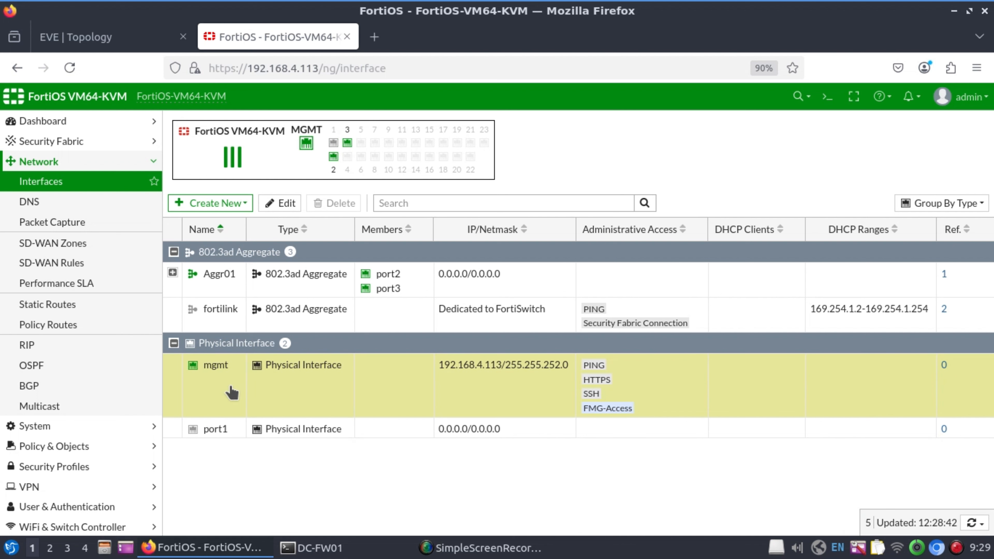
Restrict mgmt to trusted host 192.168.4.0/22, stop retrieving its DHCP default gateway, and save.
double_click(220, 381)
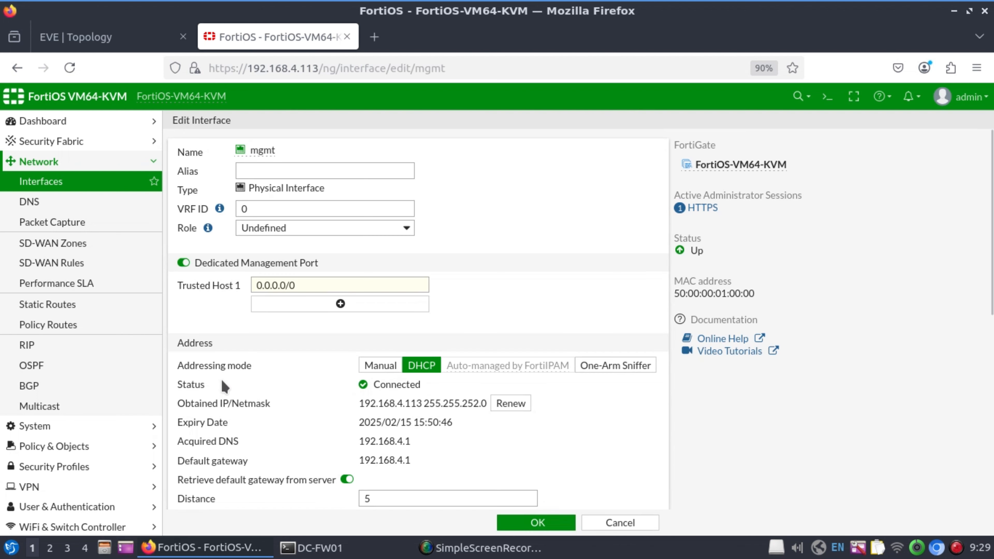
click(286, 172)
text(MGMT)
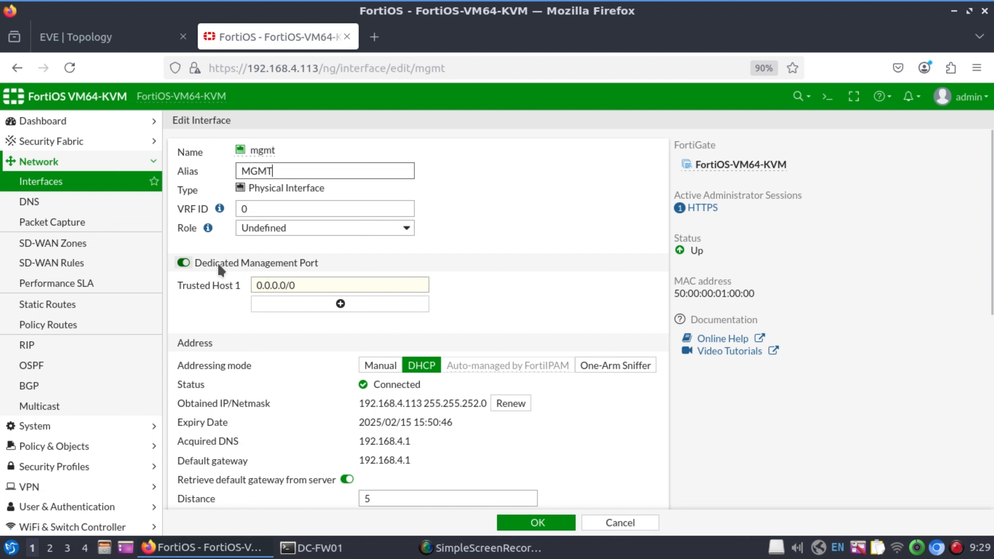
drag(311, 284, 227, 285)
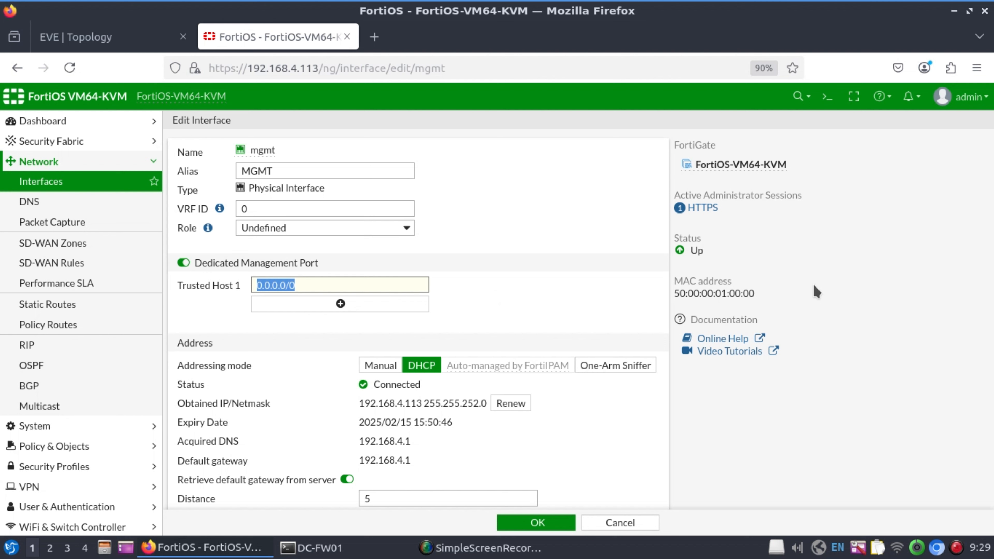
text(192.168.4.)
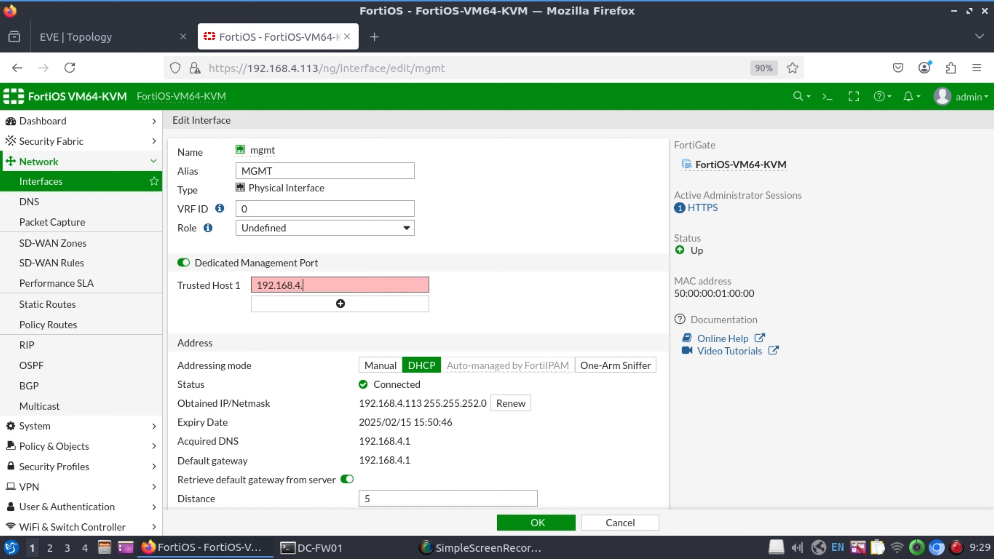
text(0/22)
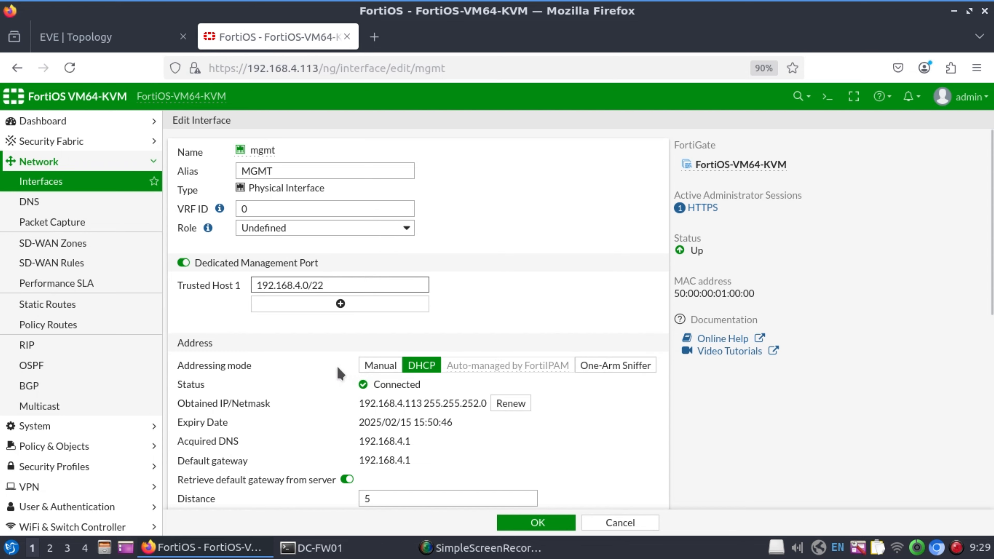
scroll(303, 340, down, 2)
scroll(303, 341, up, 2)
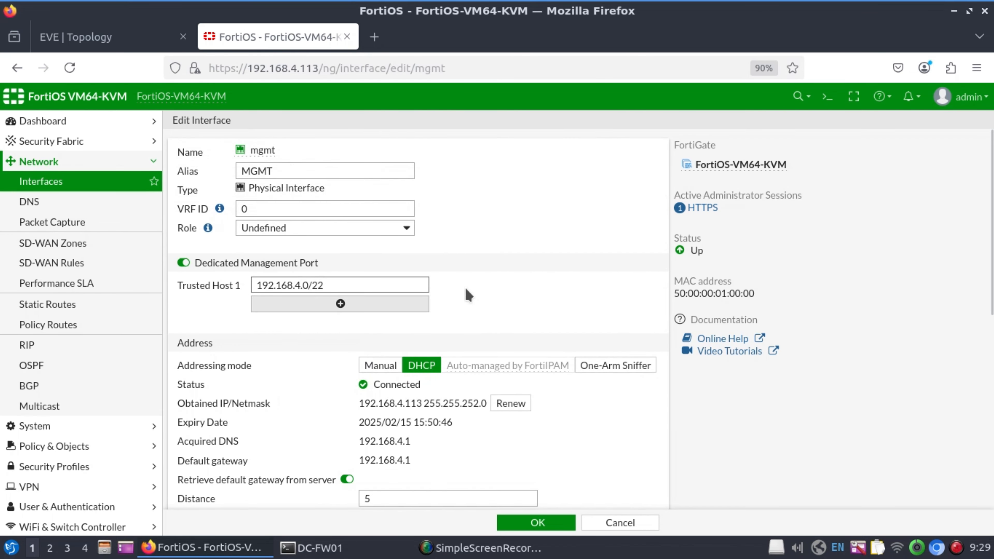
scroll(309, 378, down, 2)
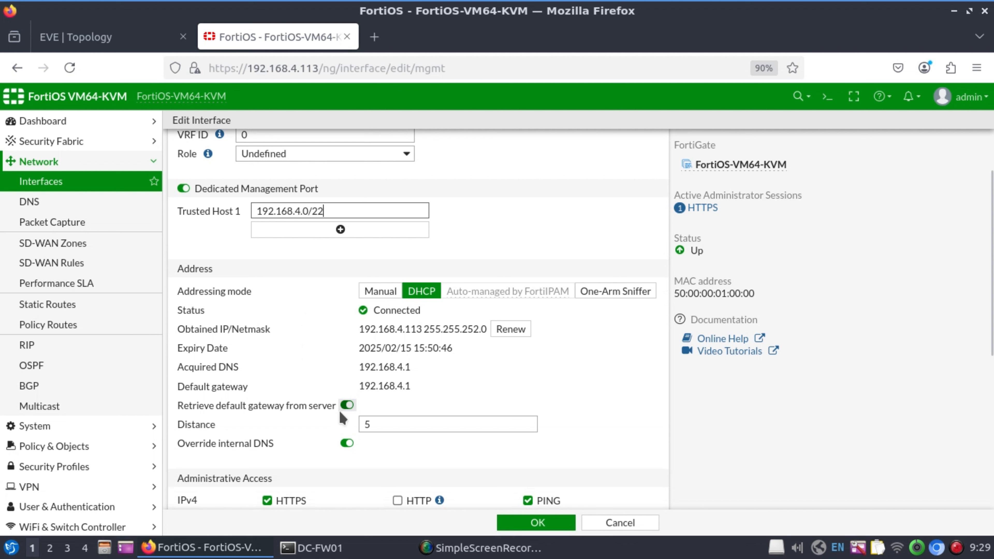
click(346, 406)
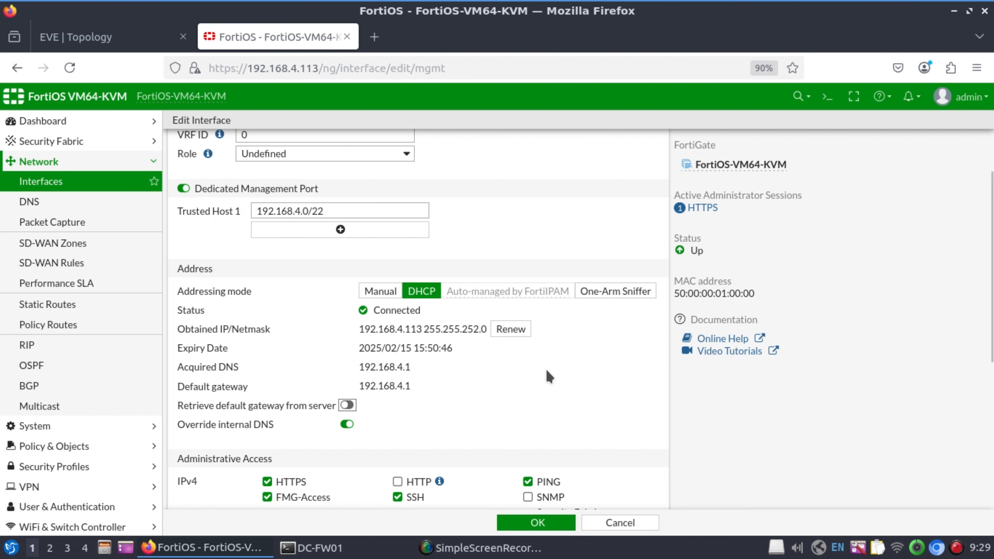
scroll(476, 381, down, 3)
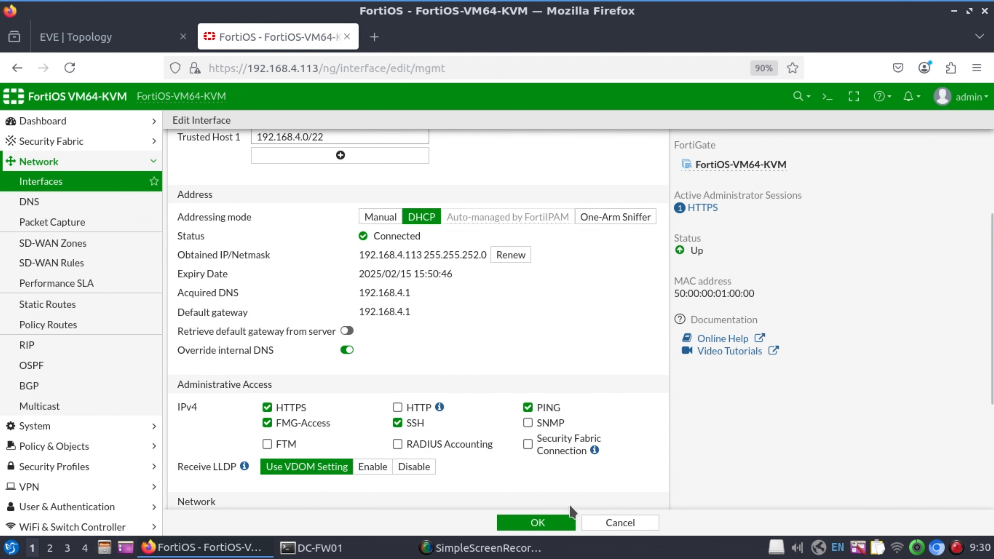
click(547, 524)
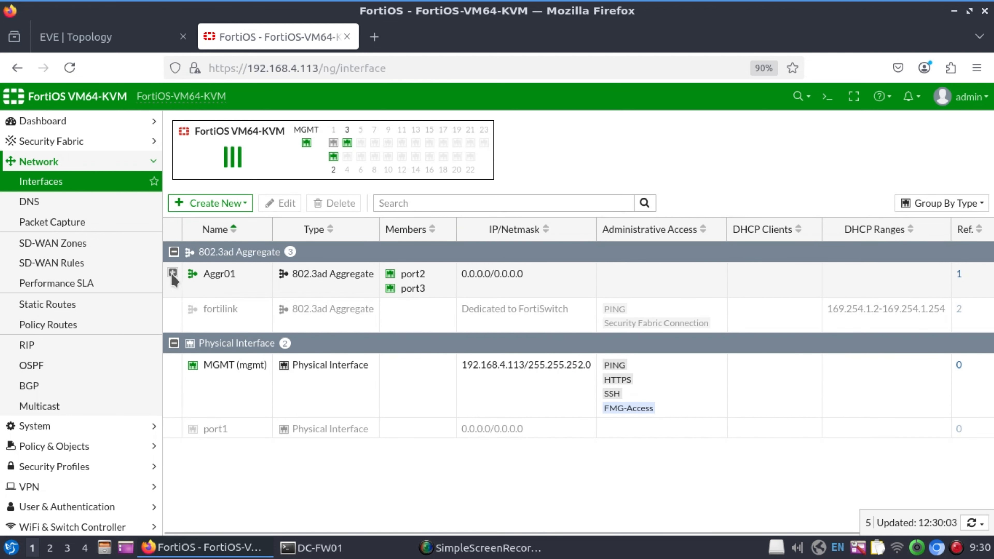
Expand Aggr01, open the 999-inet VLAN for editing, and launch the CLI Console.
click(173, 274)
click(395, 309)
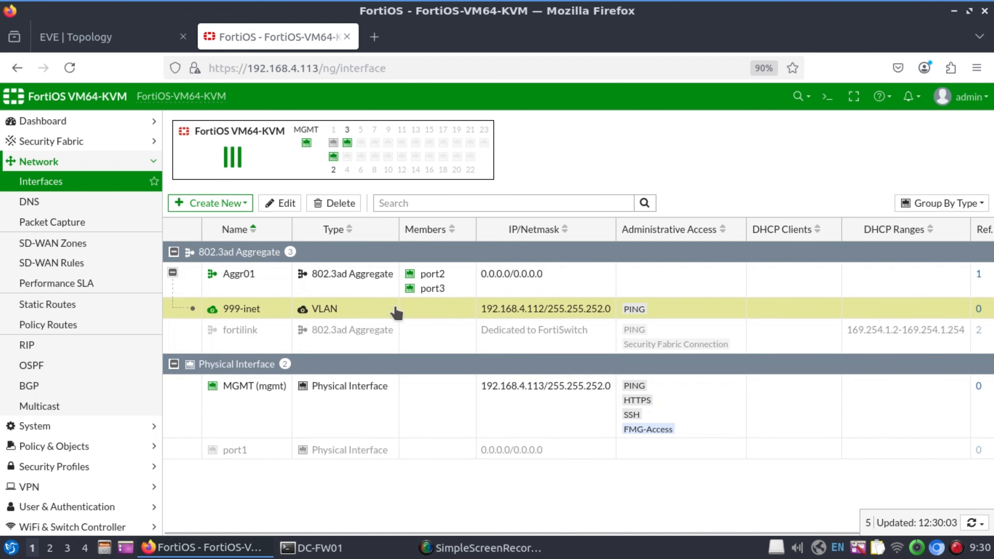
double_click(240, 309)
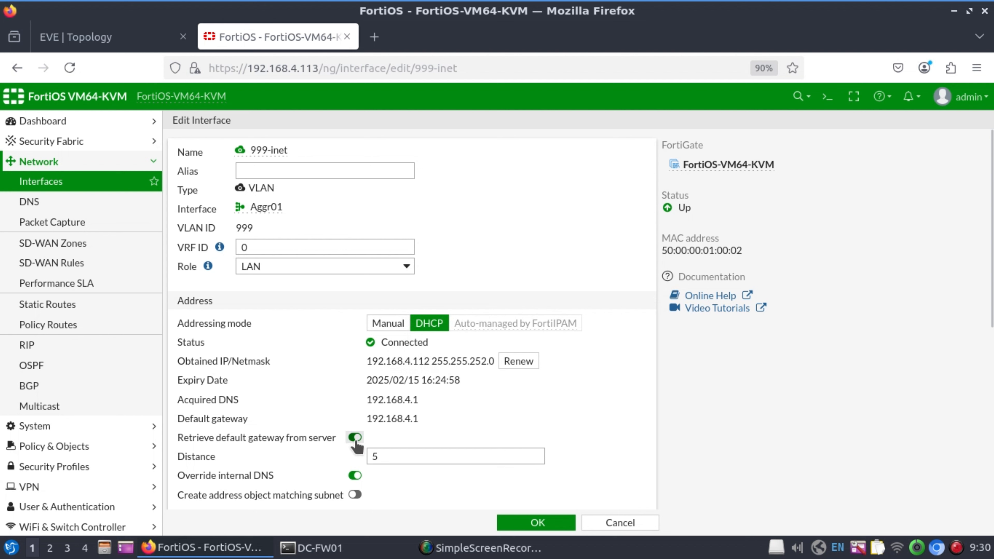
click(820, 102)
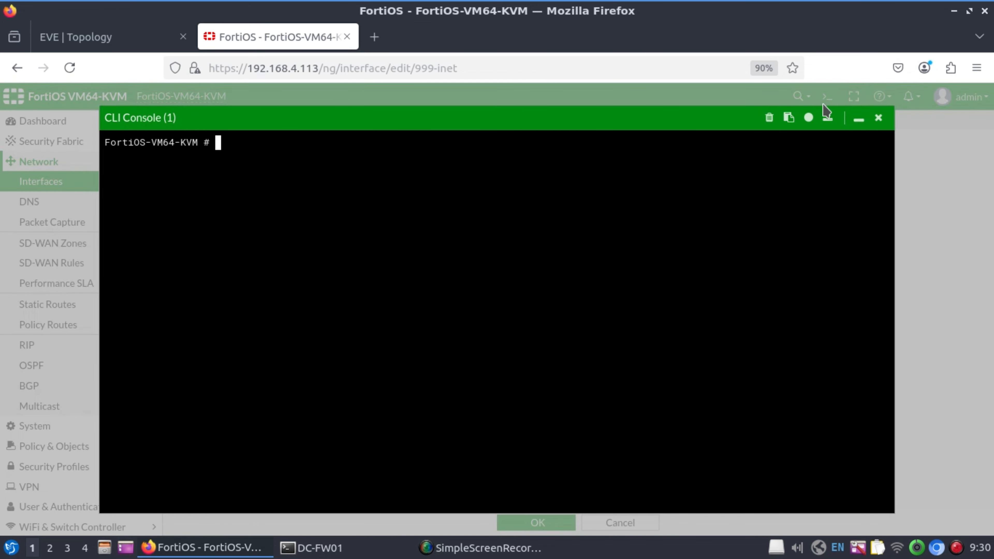
Run 'get router info routing-table all' to verify the default route via 192.168.4.1, then close the console.
text(get router info routing-table )
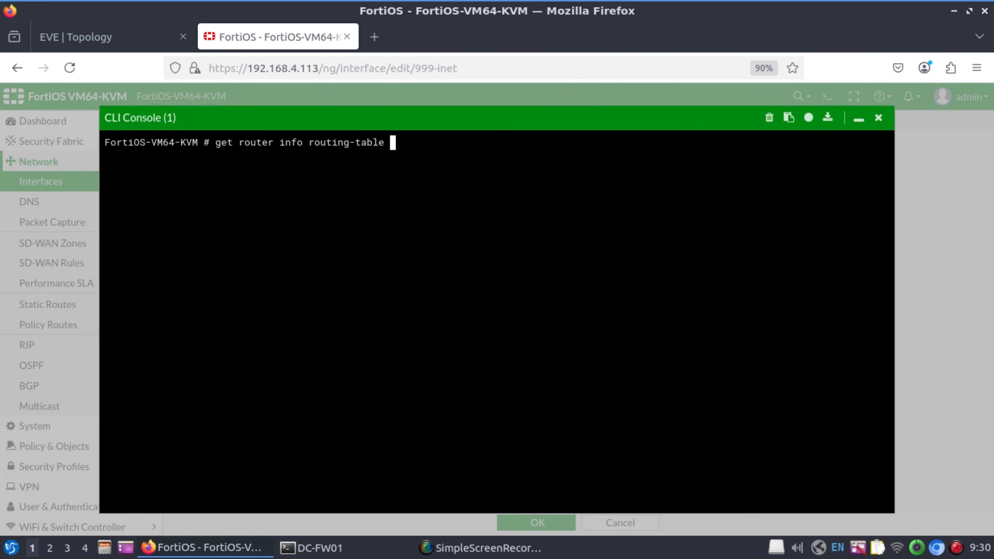
text(all)
key(Return)
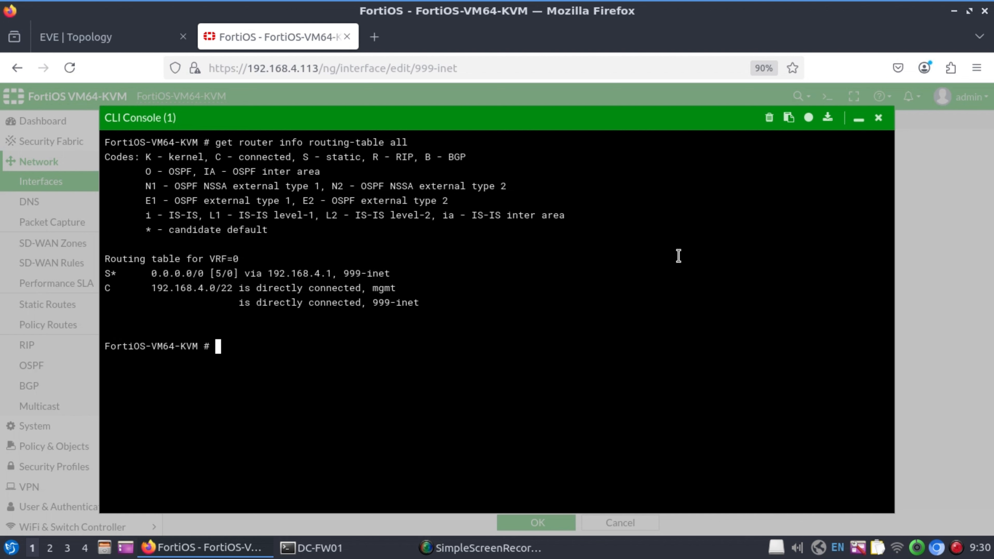
click(858, 119)
click(322, 166)
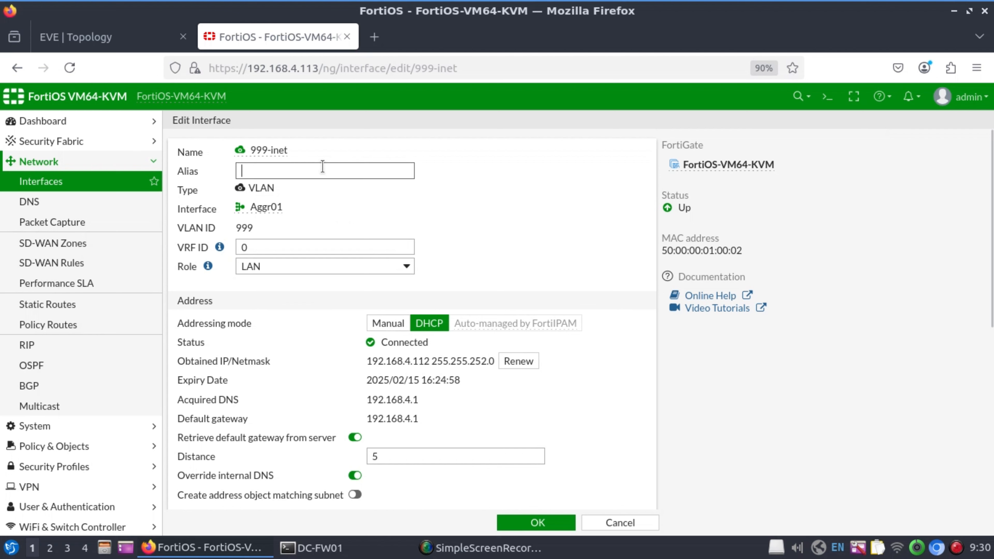
Save 999-inet as the VLAN alias, check the EVE topology, then begin a new interface.
text(999-inet)
click(537, 524)
key(ctrl+Tab)
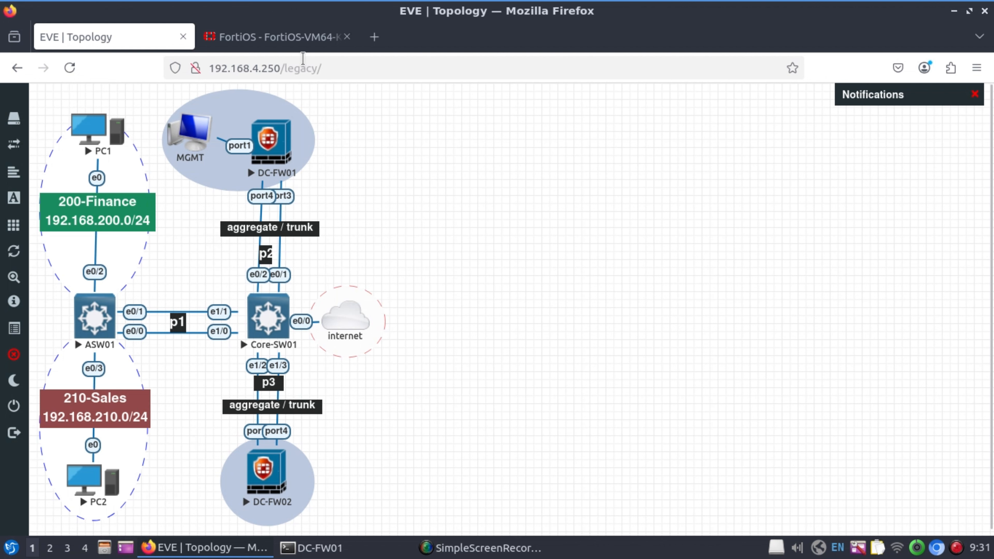
click(299, 36)
click(219, 199)
Define VLAN 200-Finance (name and alias) on Aggr01 with VLAN ID 200 and IP 192.168.200.254/24.
click(228, 213)
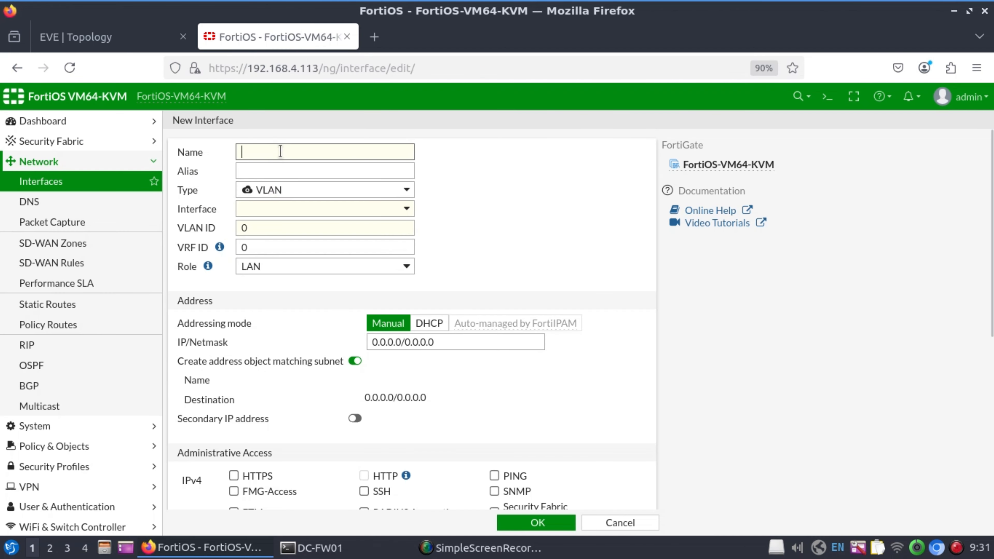
text(200)
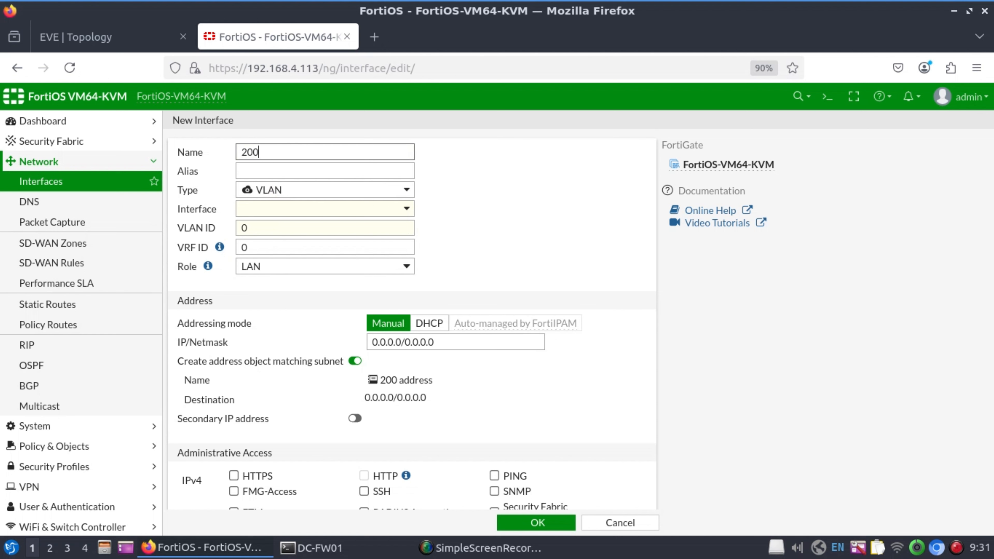
text(-Finance)
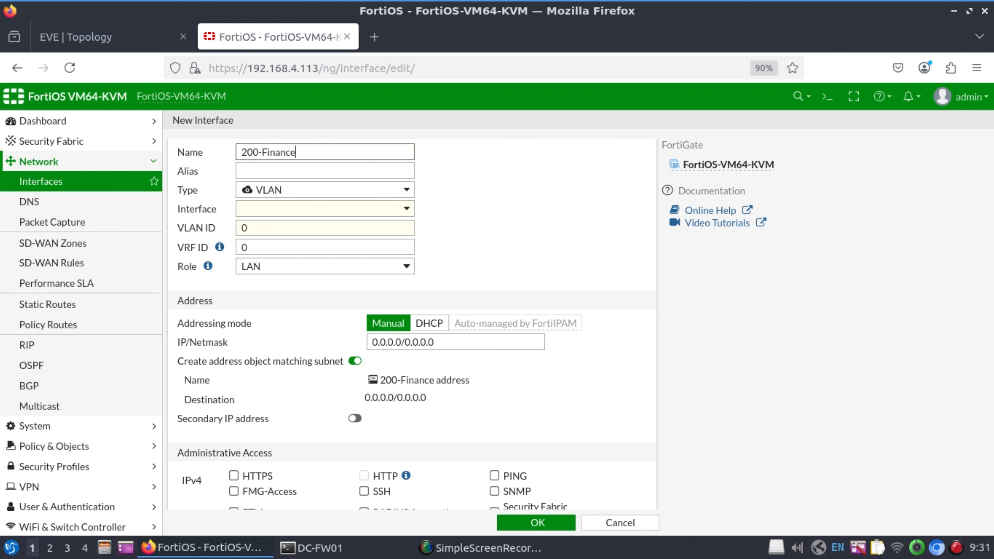
key(ctrl+a)
key(ctrl+c)
key(Tab)
key(ctrl+v)
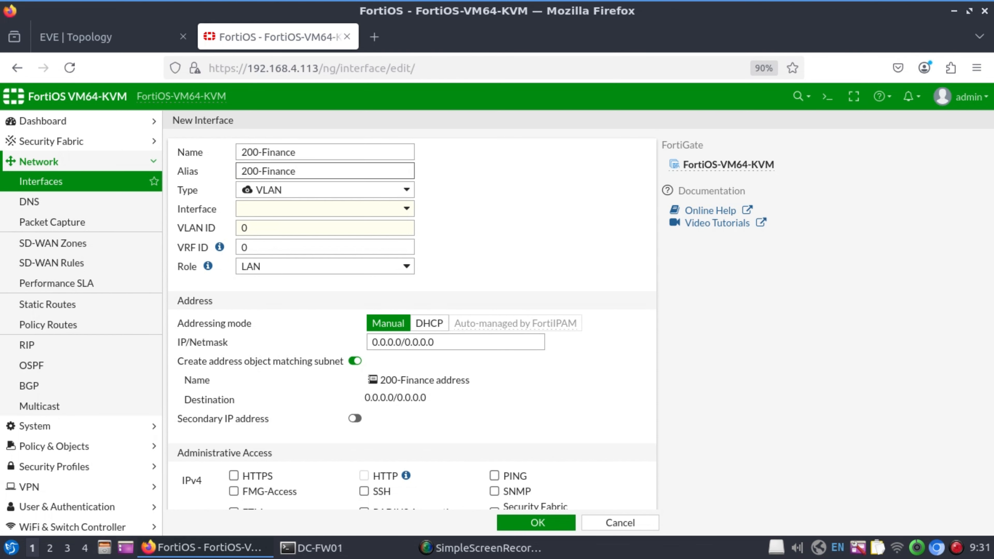
click(330, 209)
click(306, 245)
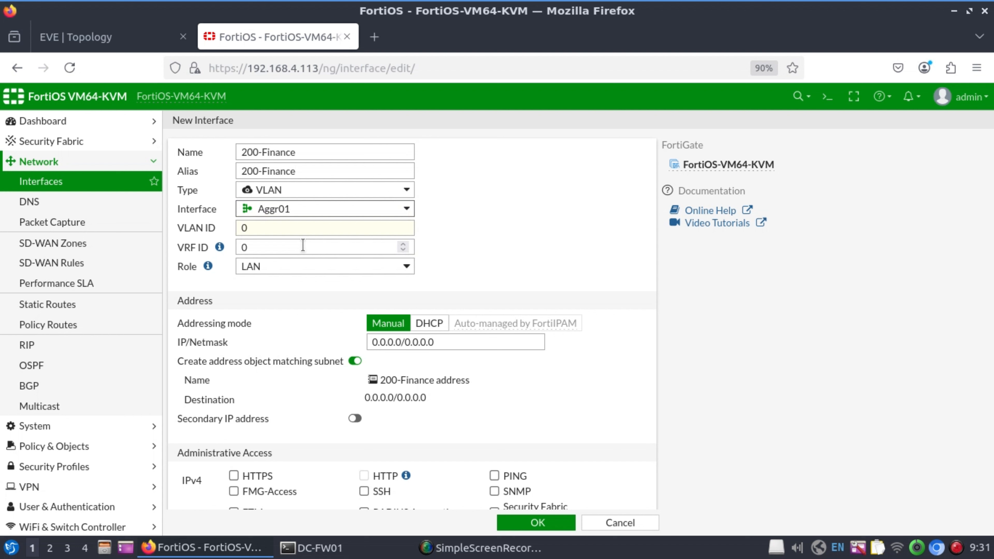
double_click(256, 230)
text(200)
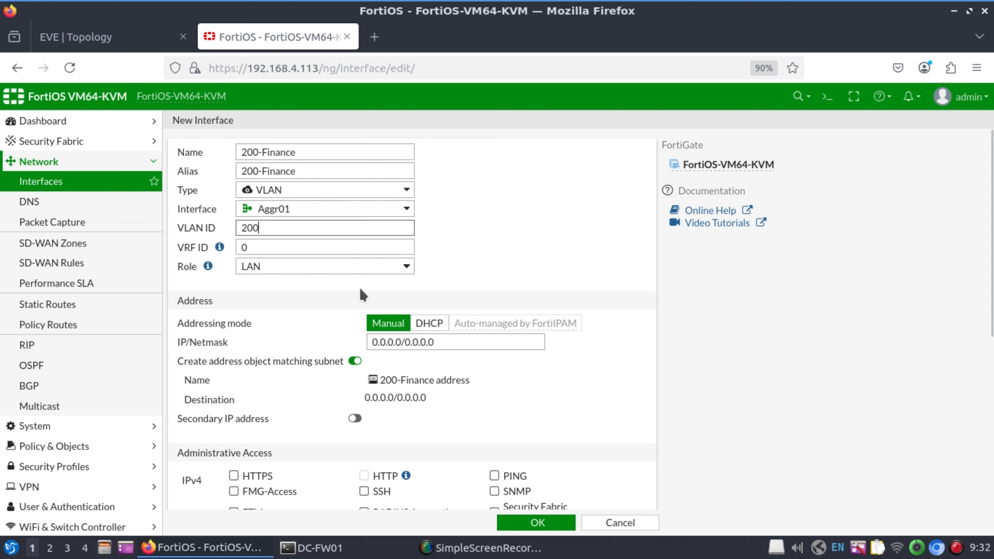
double_click(444, 340)
text(192.168.200.254/24)
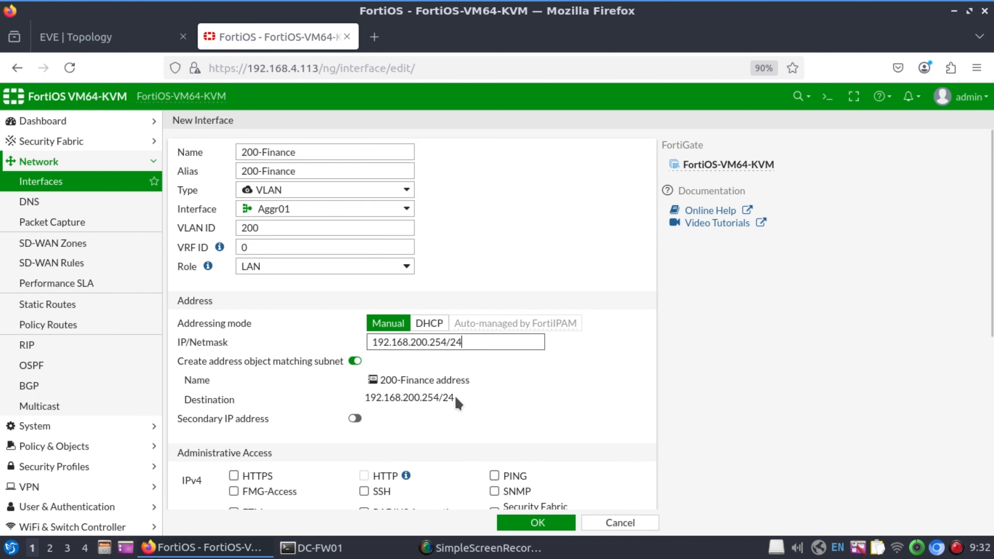
Keep the address object, allow PING, enable DHCP serving 192.168.200.1–192.168.200.253, and save.
scroll(340, 302, down, 2)
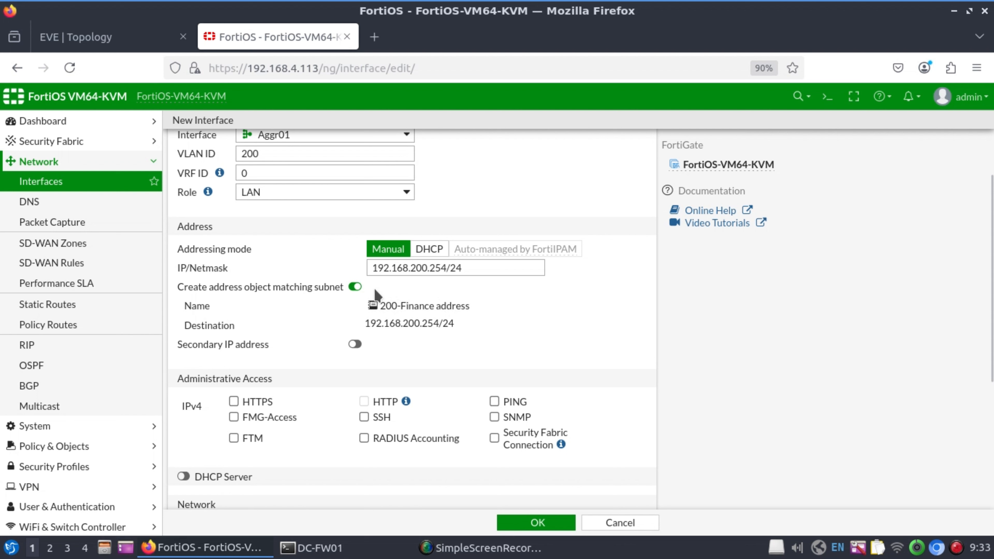
click(356, 287)
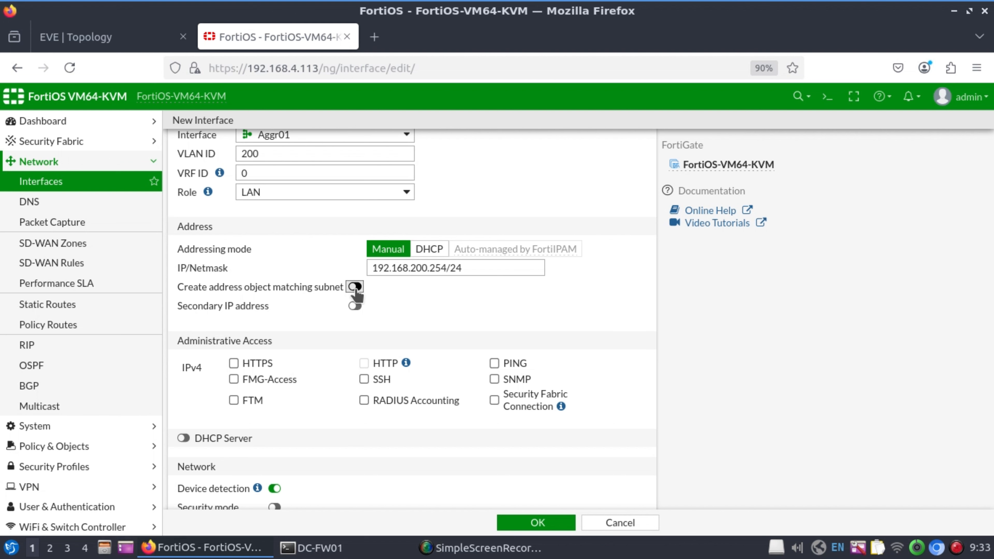
click(355, 287)
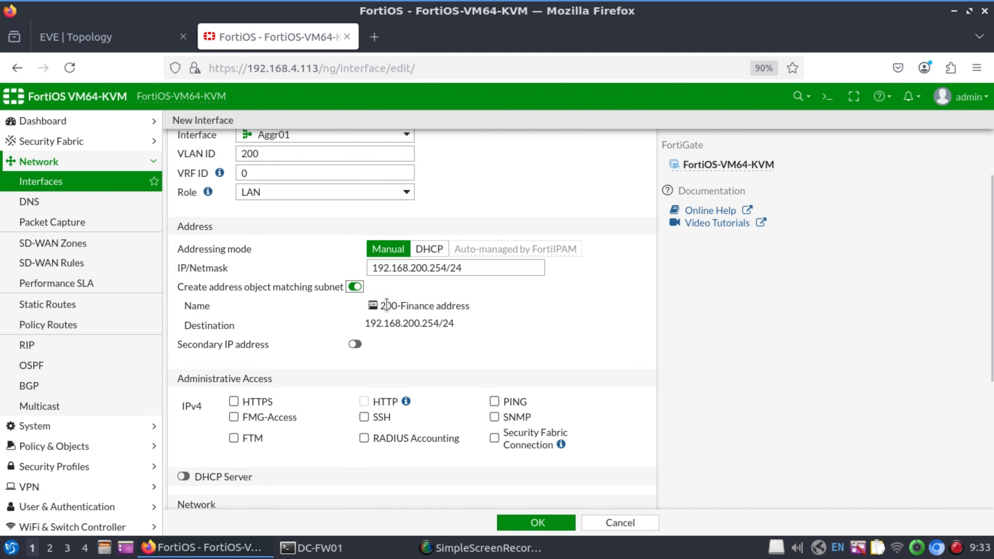
drag(386, 306, 459, 306)
click(458, 305)
scroll(405, 372, down, 4)
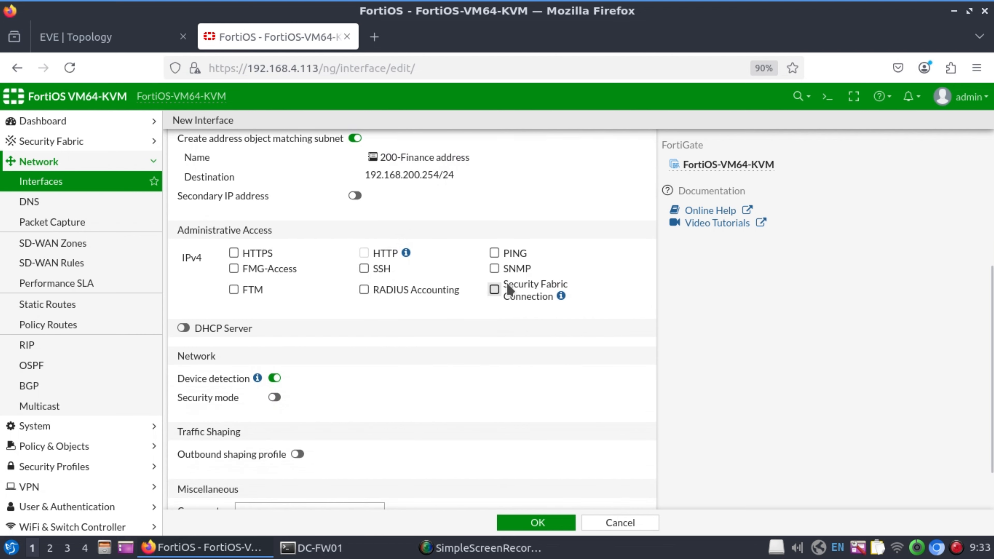
click(494, 254)
scroll(543, 398, up, 1)
scroll(543, 398, up, 4)
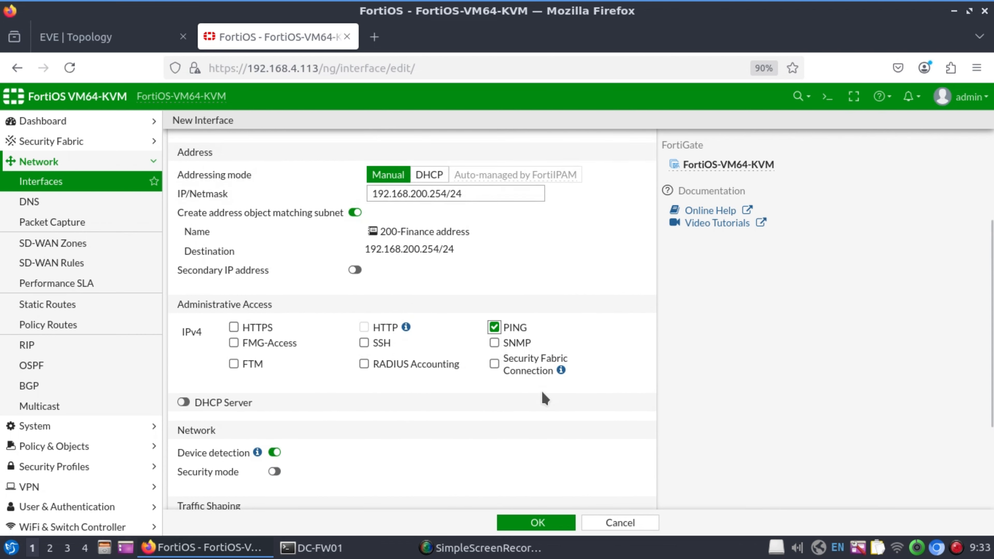
scroll(513, 372, down, 2)
click(182, 405)
scroll(530, 413, down, 4)
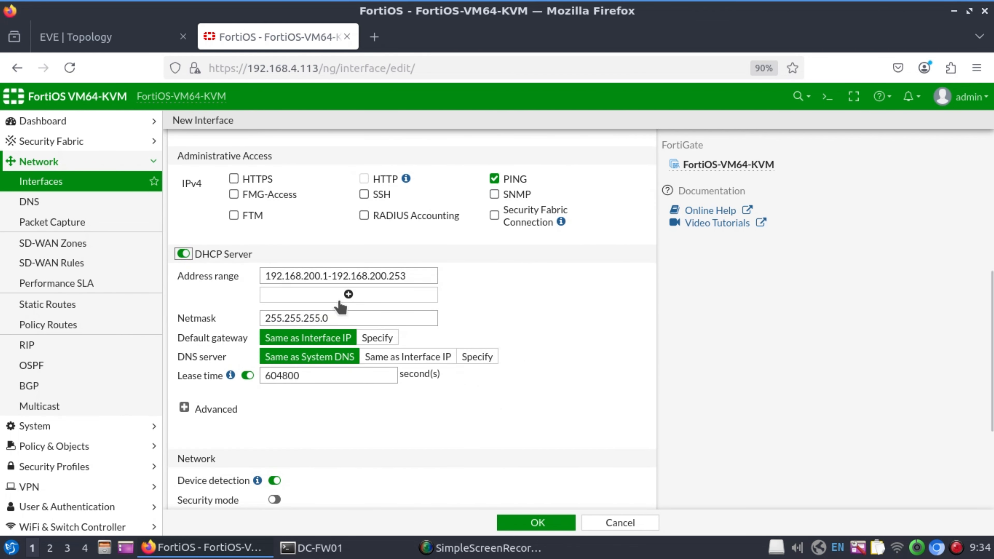
click(328, 276)
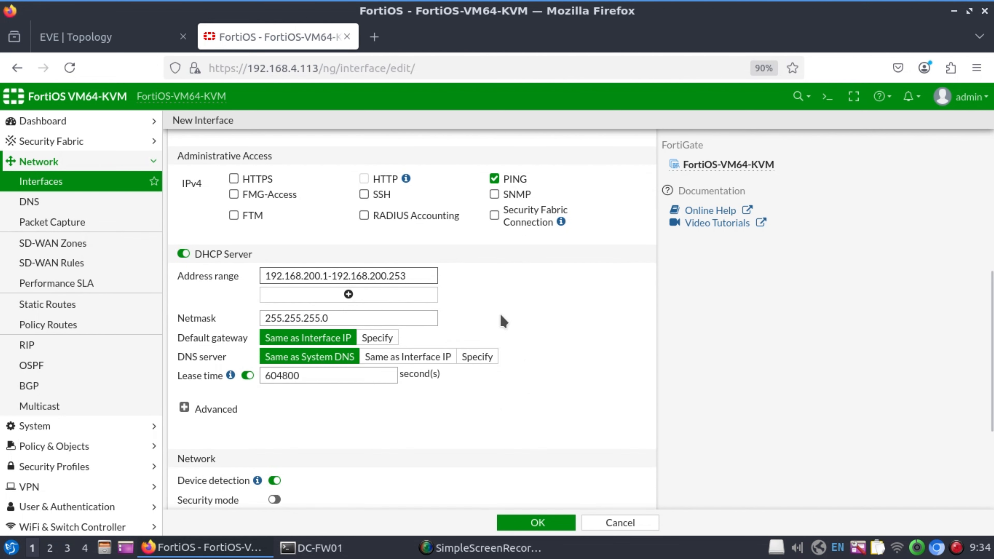
click(544, 525)
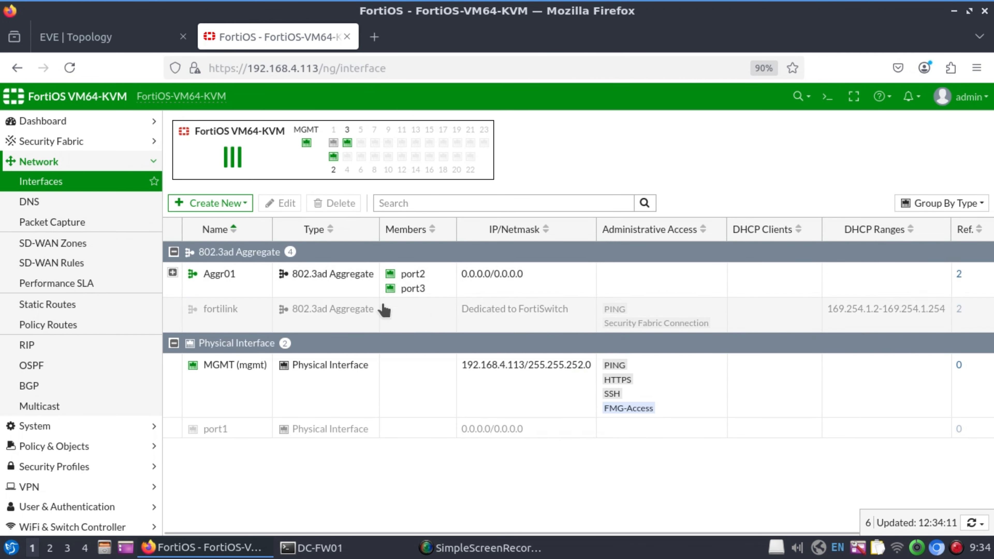
Create VLAN 210-Sales (name and alias) on Aggr01 with VLAN ID 210 and IP 192.168.210.254/24.
click(231, 204)
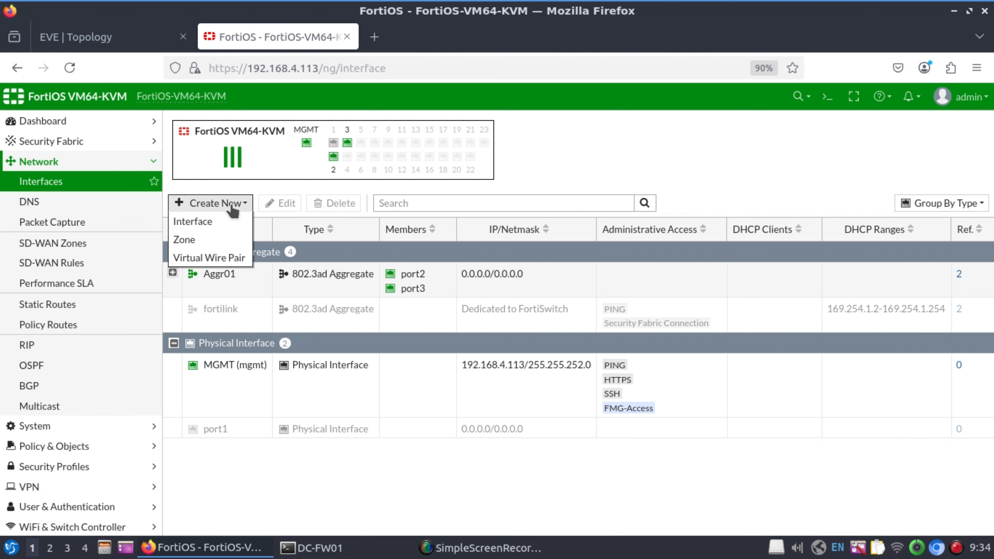
click(205, 220)
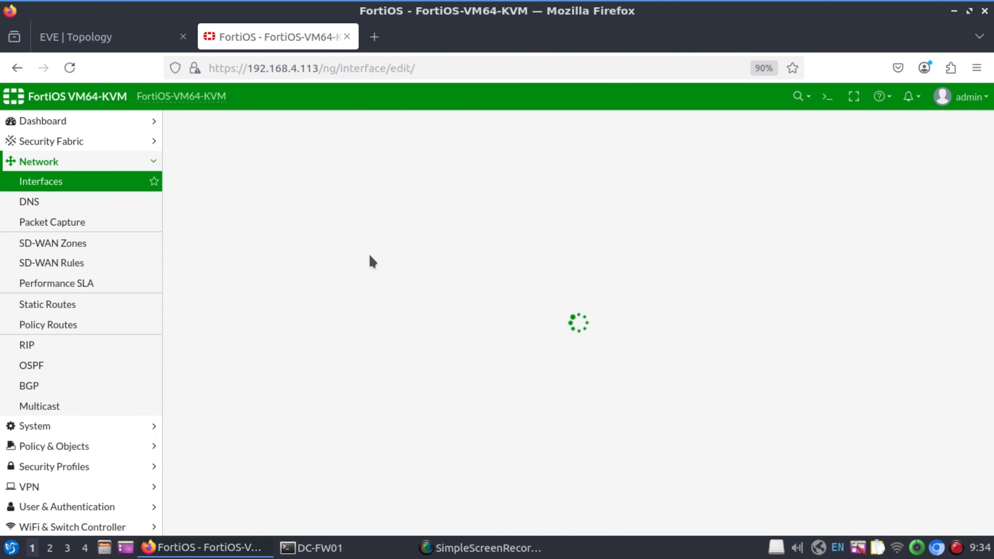
click(326, 151)
text(210-S)
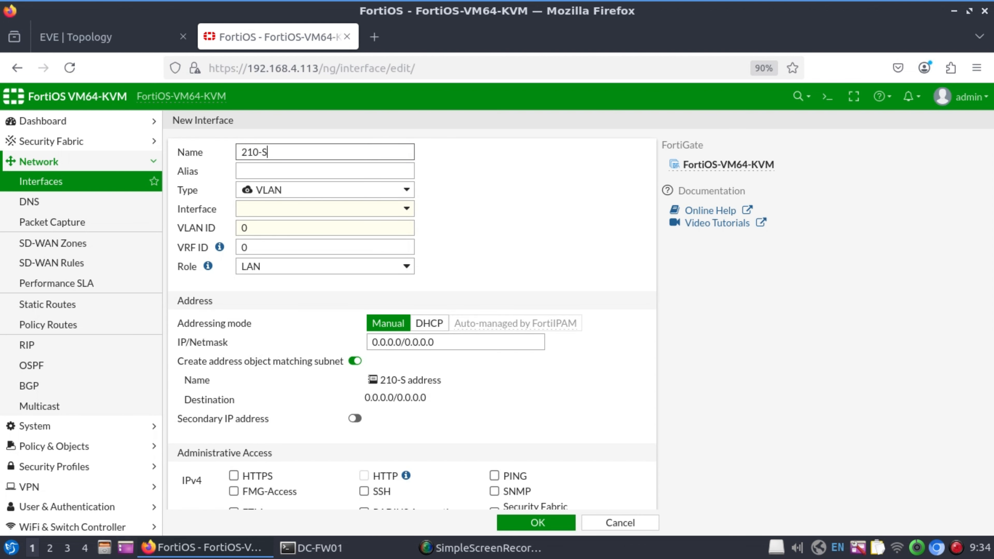
text(ales)
key(ctrl+a)
key(ctrl+c)
key(Tab)
key(ctrl+v)
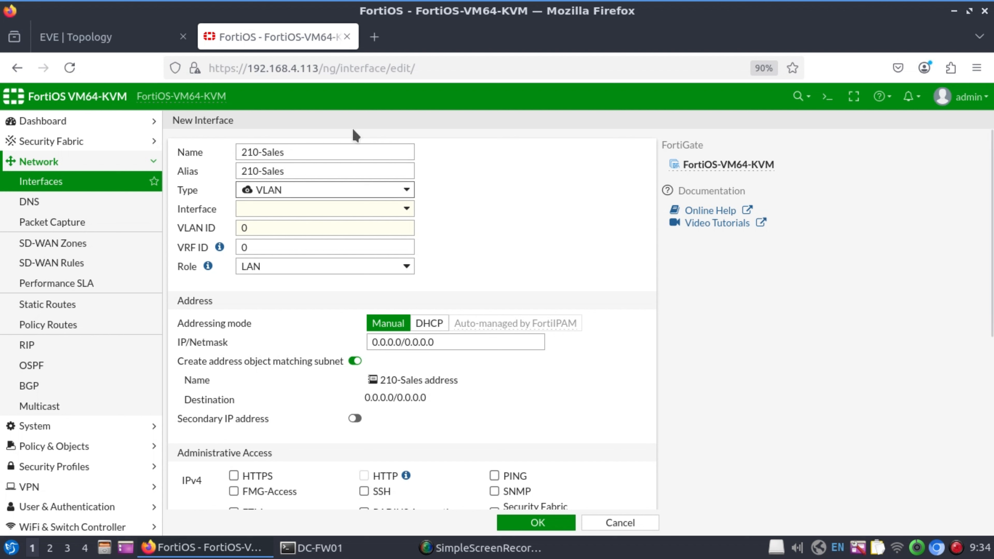
click(406, 213)
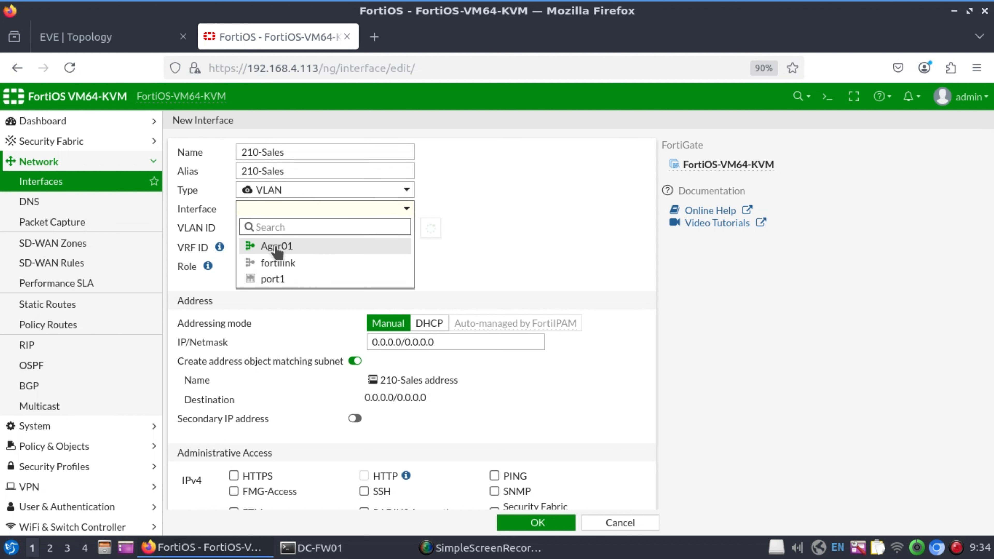
click(310, 247)
click(232, 230)
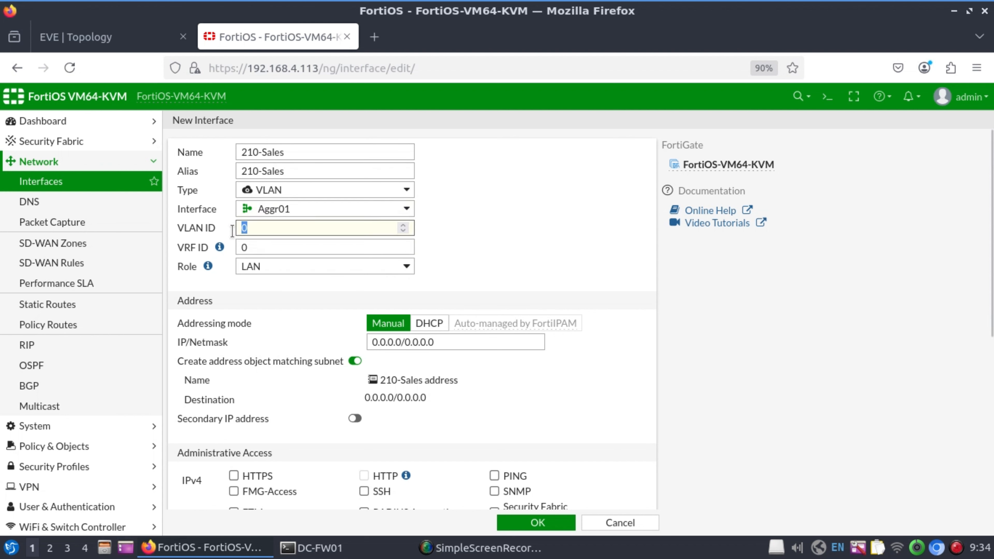
text(210)
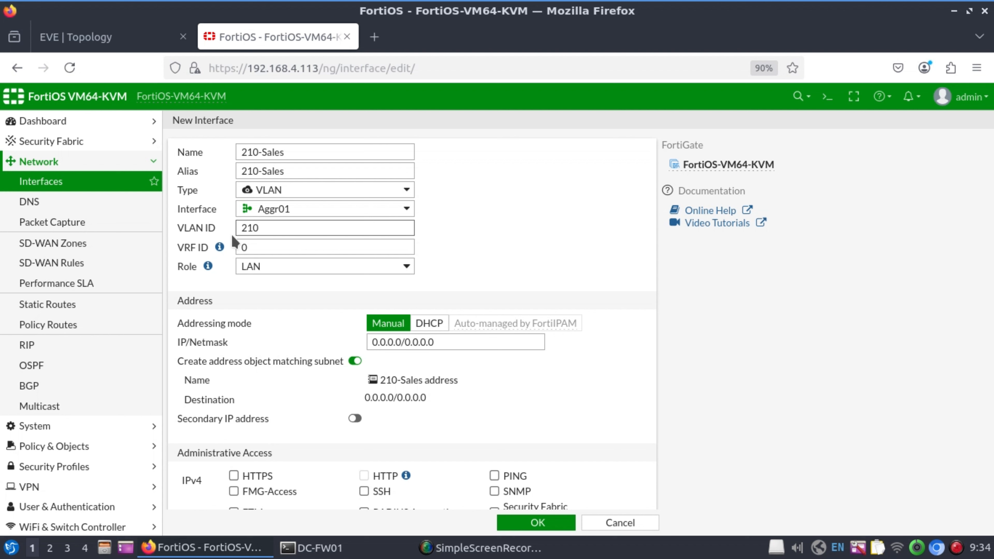
drag(455, 347, 312, 339)
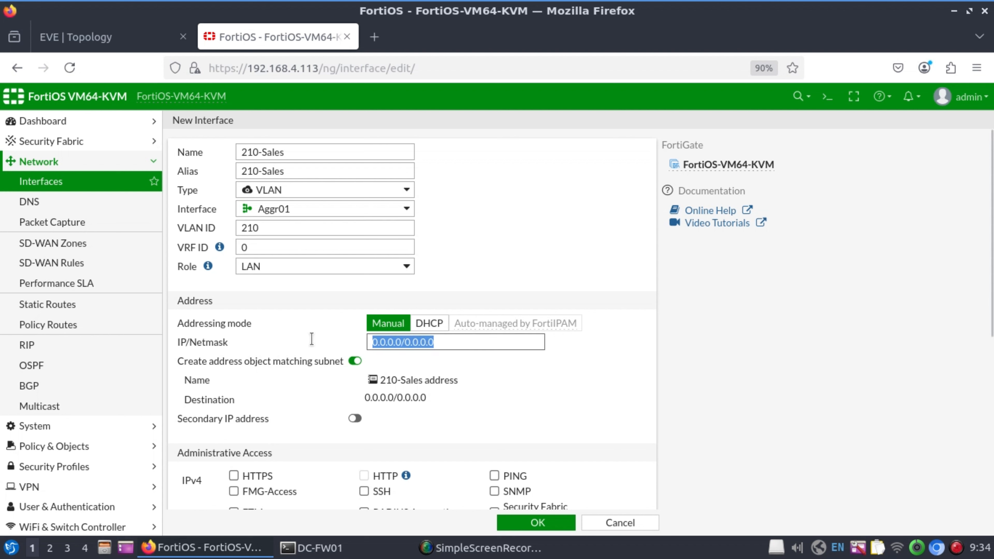
text(192.169)
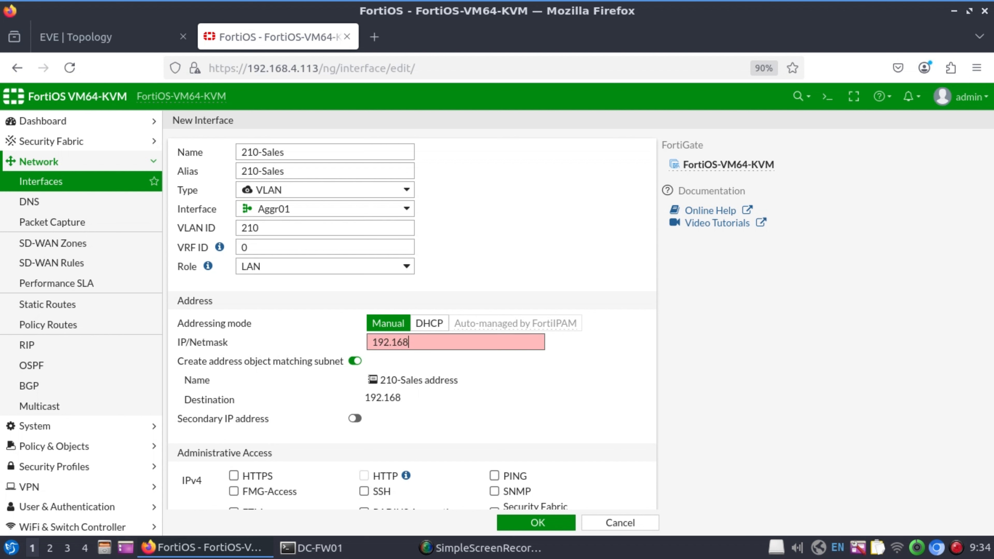
text(.210.254/24)
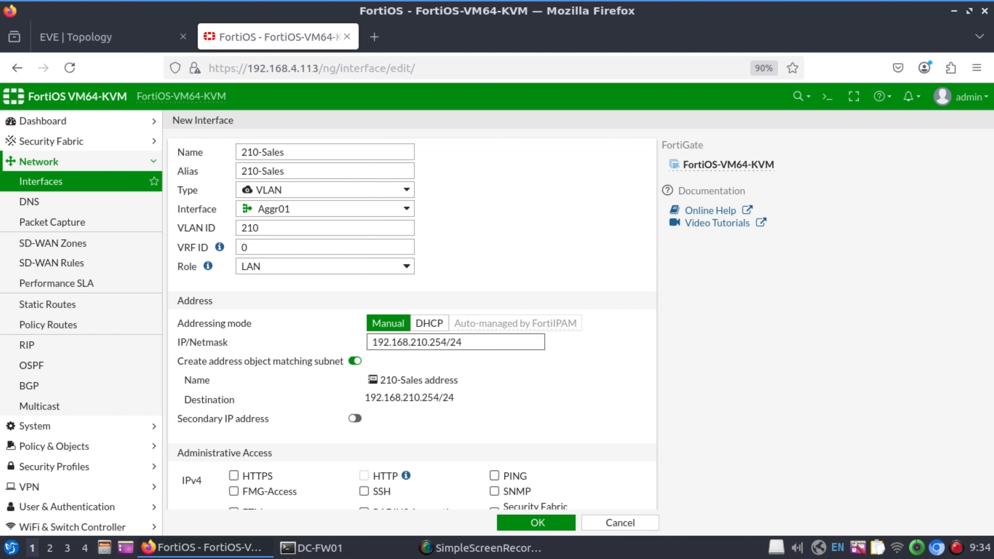
Allow PING, enable DHCP with range starting at 192.168.210.100, and save the interface.
scroll(475, 313, down, 2)
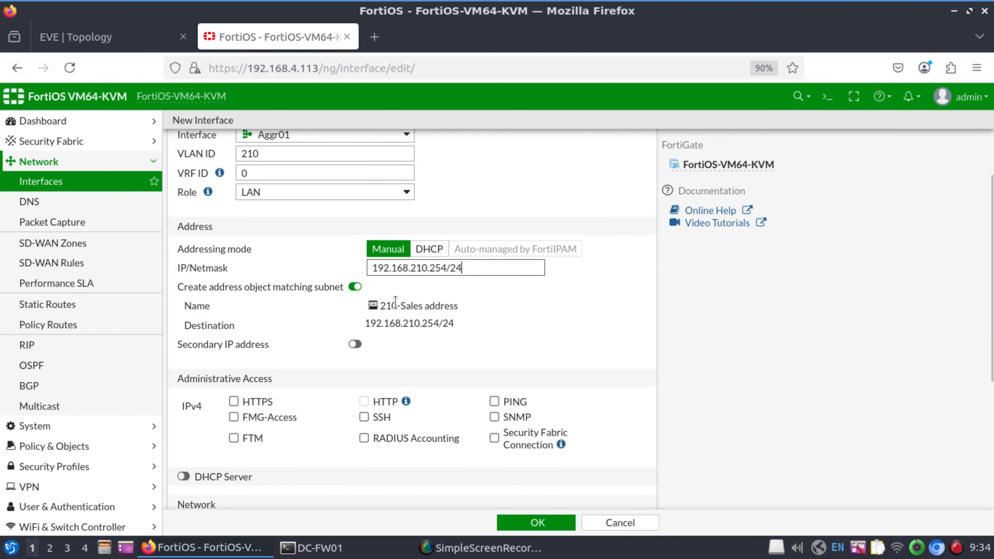
click(494, 401)
scroll(623, 415, down, 5)
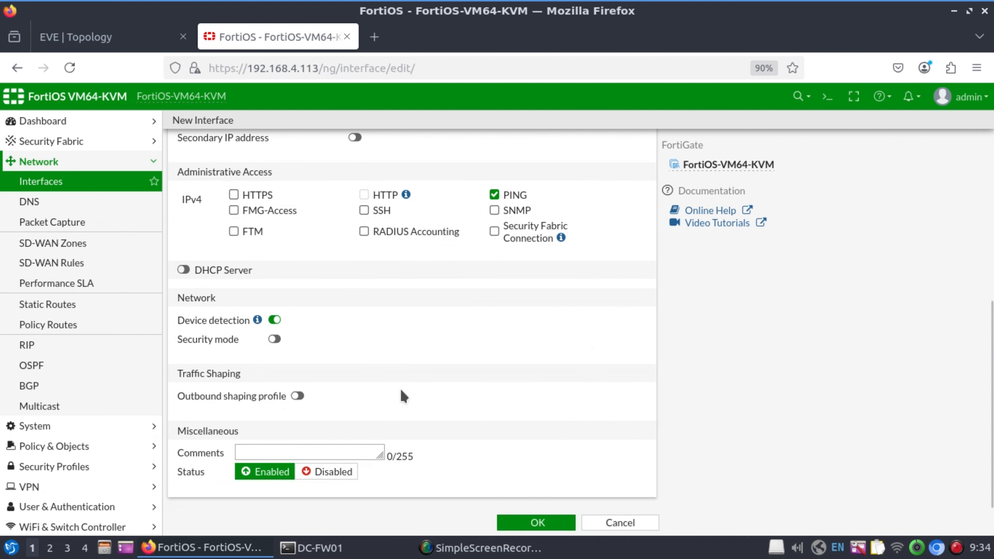
click(183, 269)
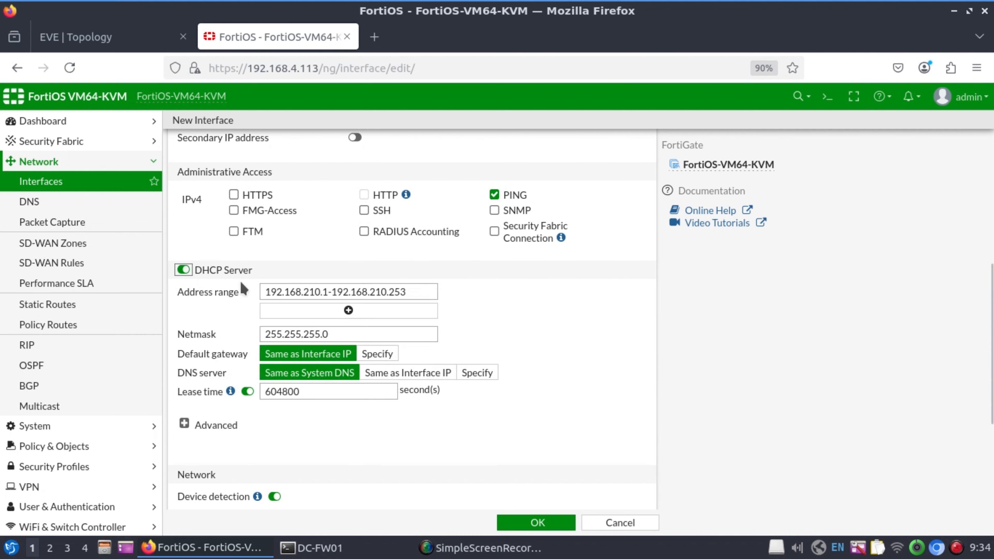
click(333, 292)
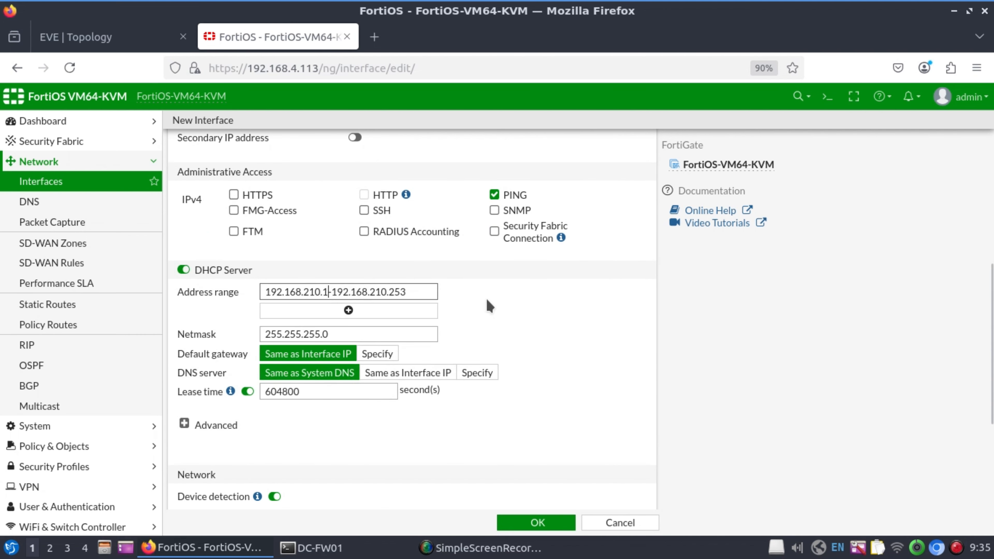
text(00)
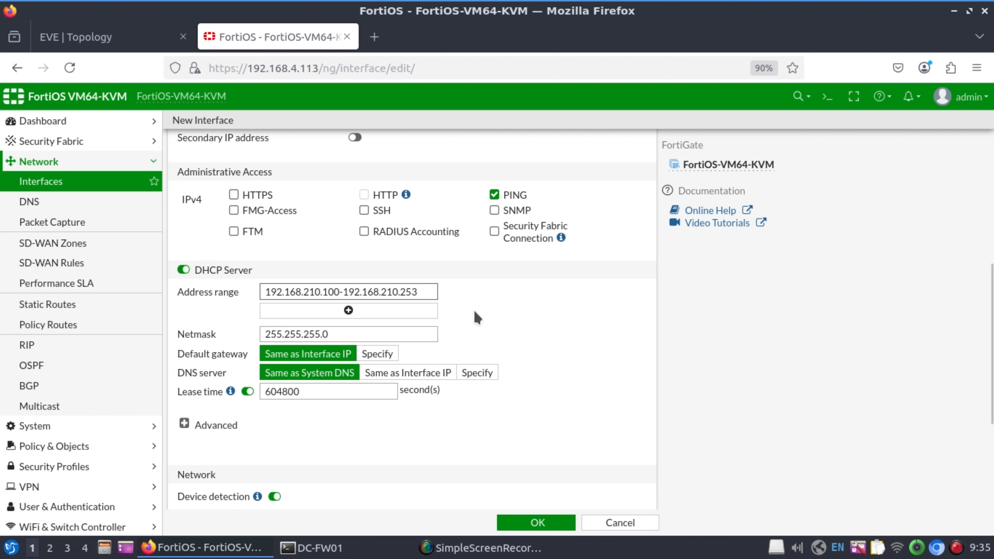
click(557, 524)
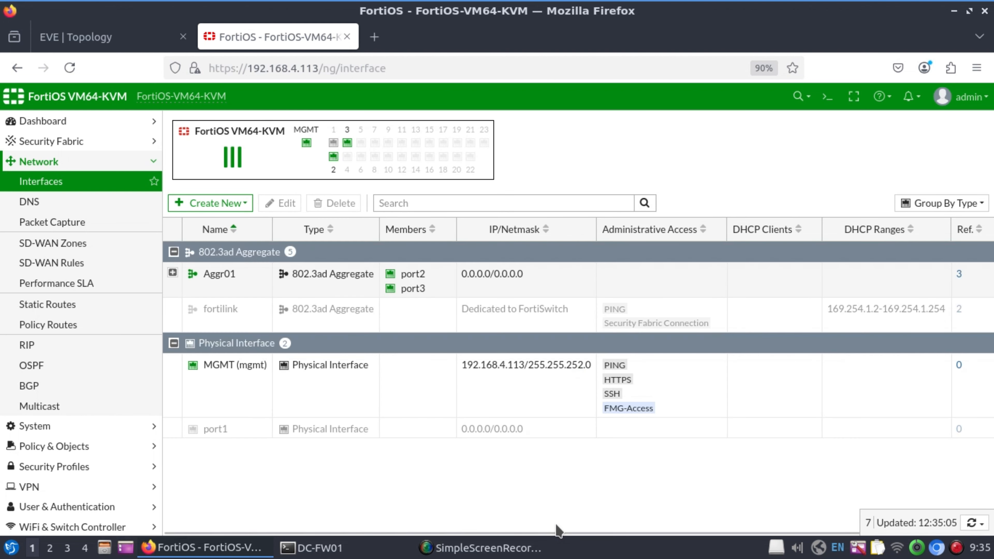
Expand Aggr01 and replace the Ref. column with VLAN ID and Zone columns in the table.
click(173, 272)
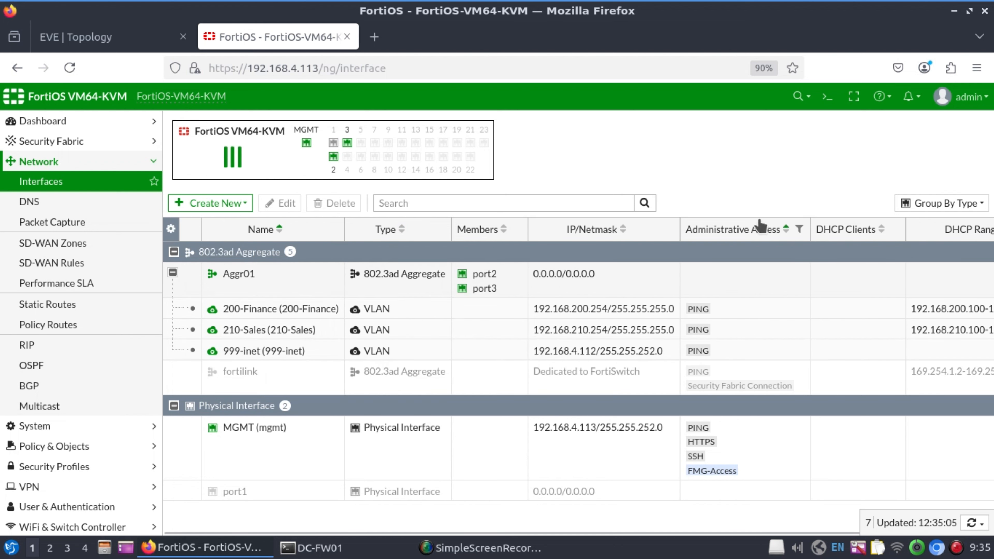
click(171, 229)
scroll(243, 352, down, 3)
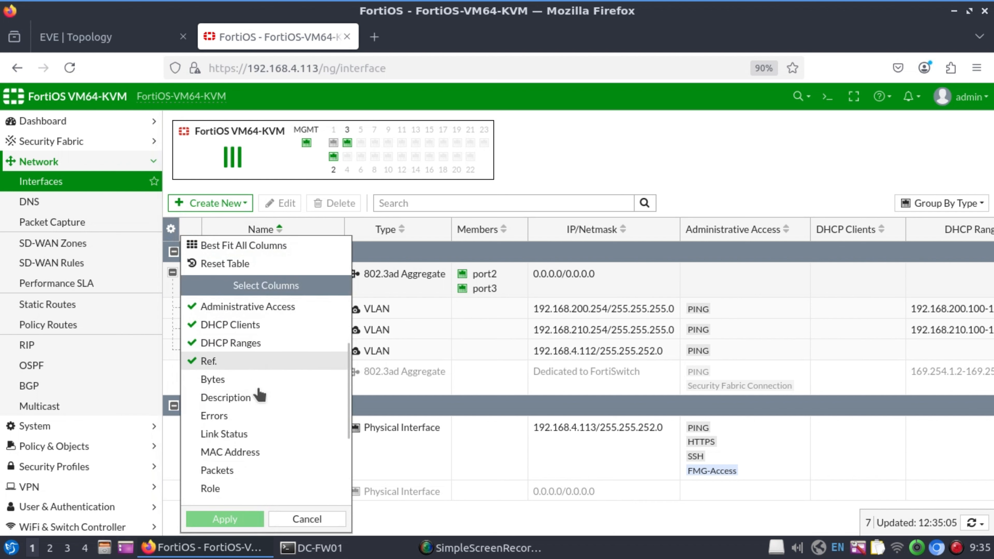
click(208, 366)
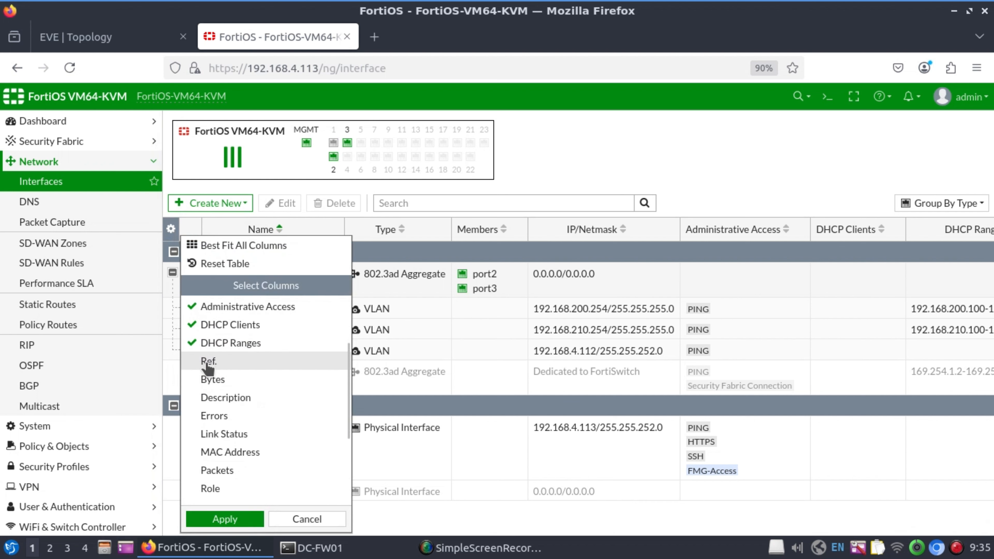
scroll(213, 419, up, 3)
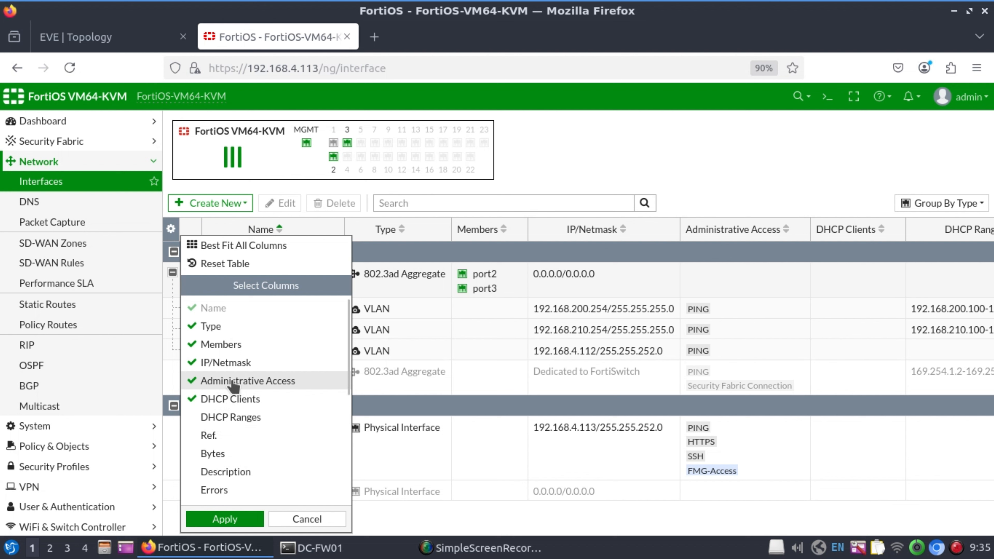
scroll(228, 391, down, 5)
scroll(239, 439, down, 1)
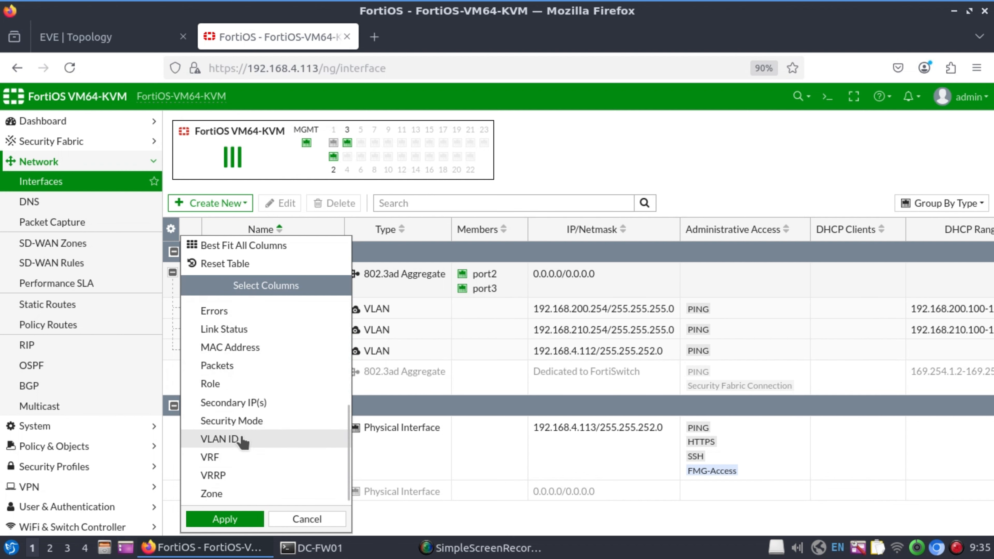
click(227, 440)
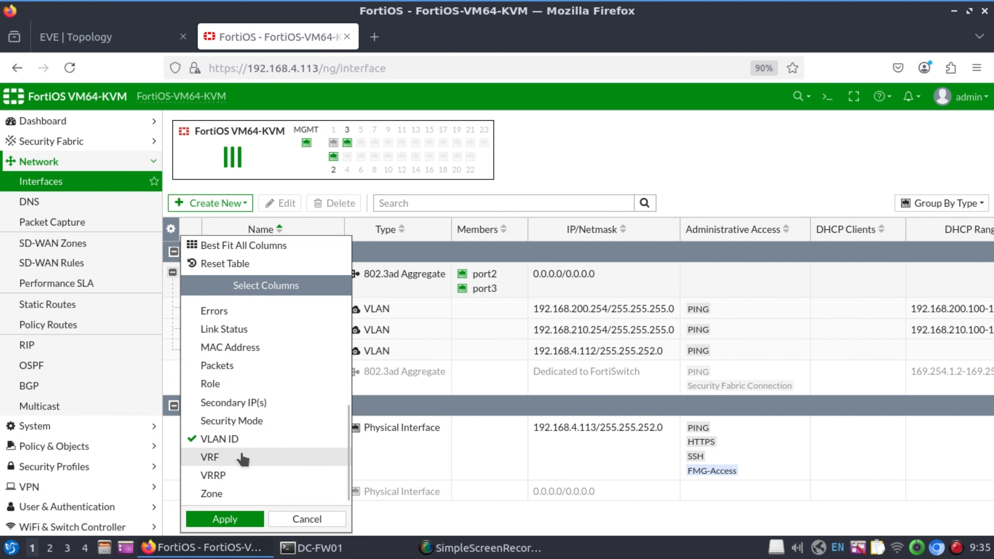
click(211, 493)
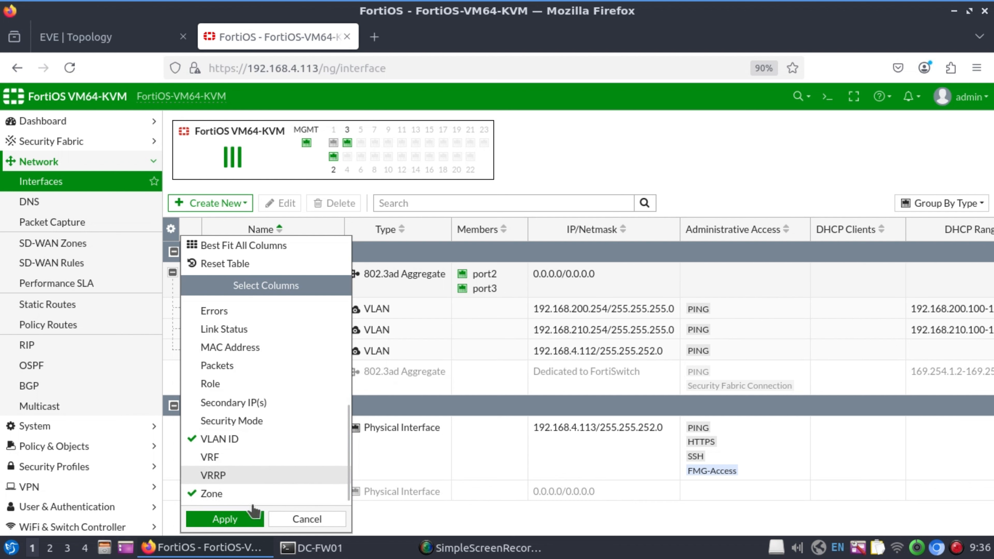
click(222, 520)
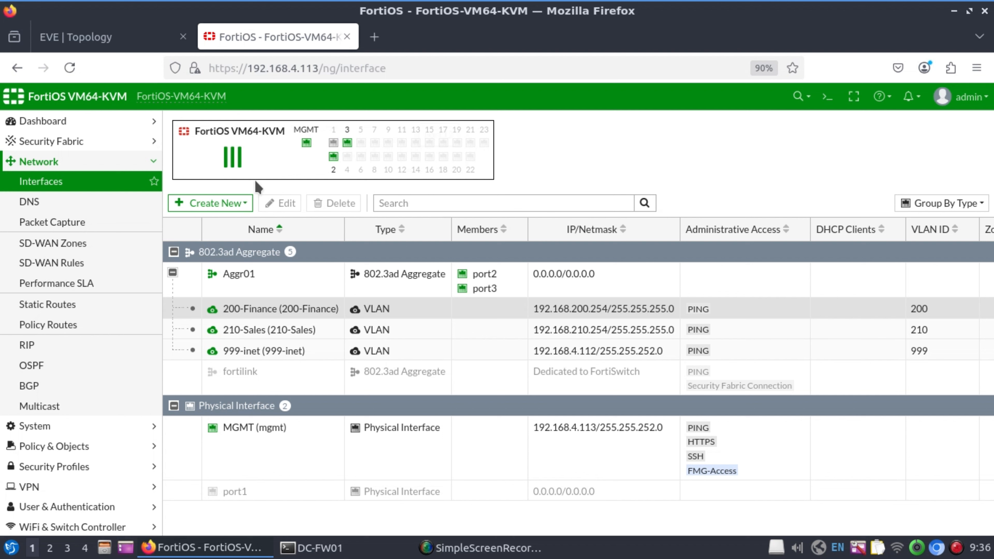
Create a trust zone with 200-Finance and 210-Sales as its members.
click(233, 203)
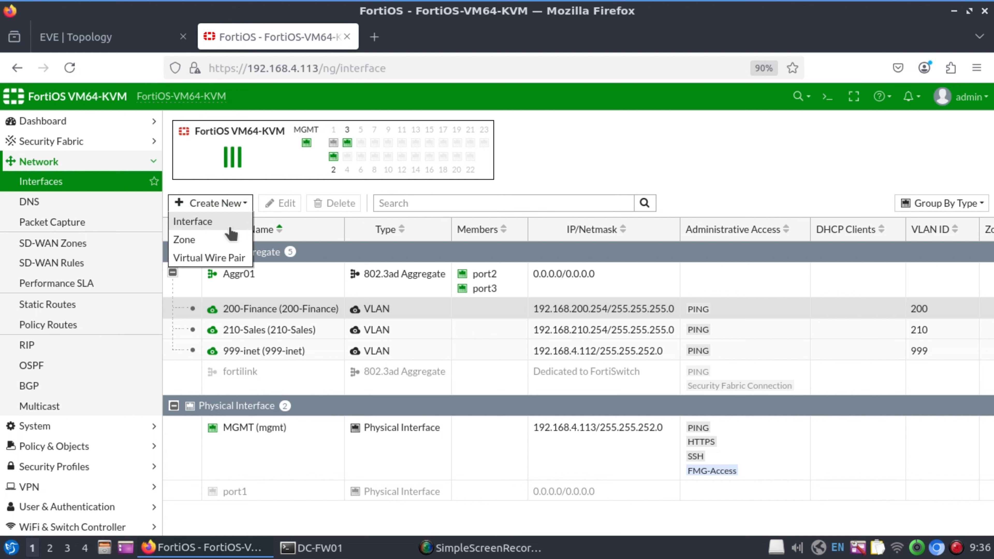
click(209, 241)
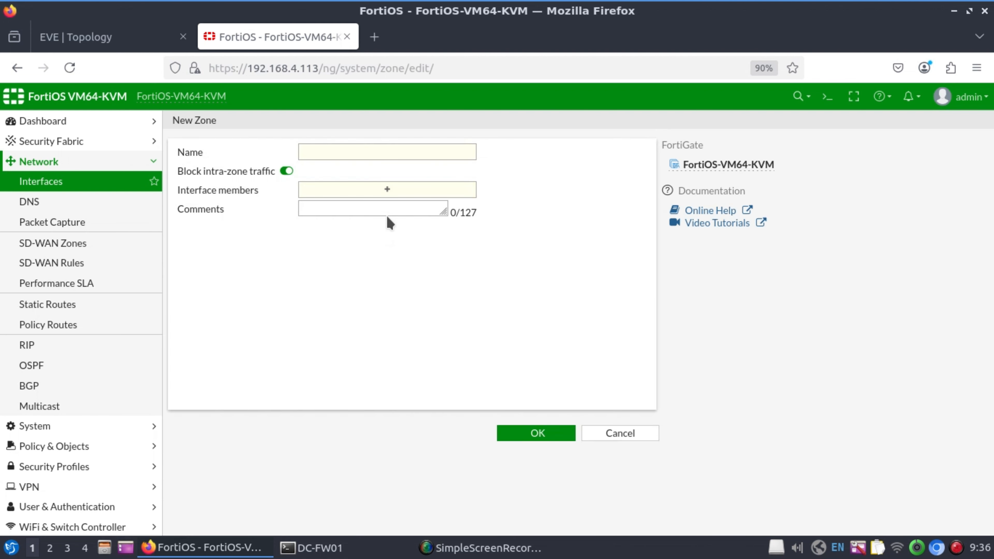
click(384, 150)
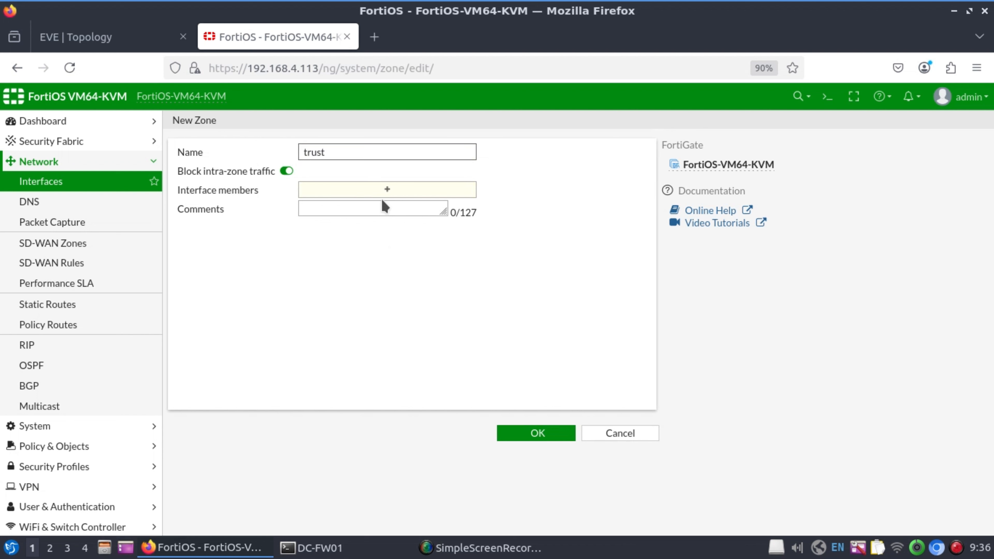
click(396, 189)
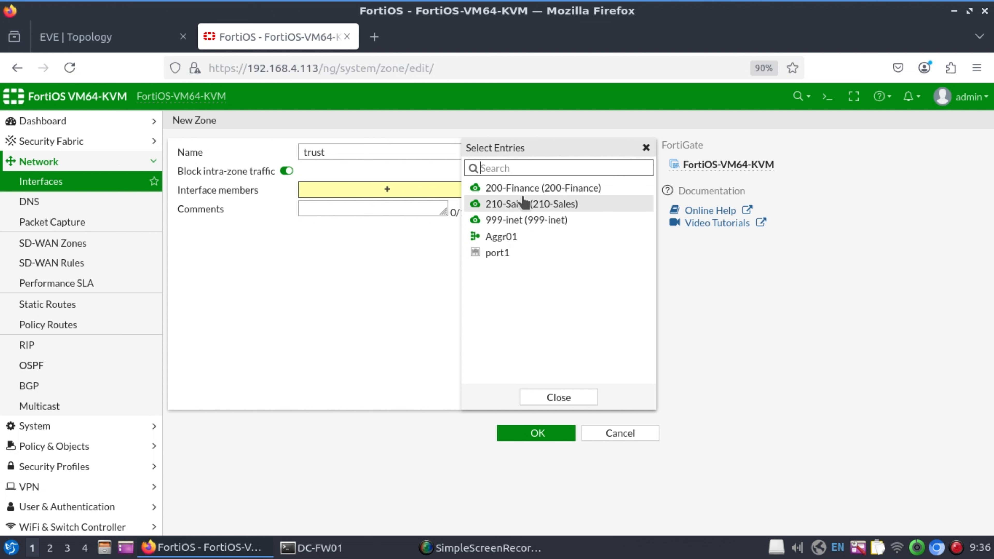
click(538, 189)
click(532, 204)
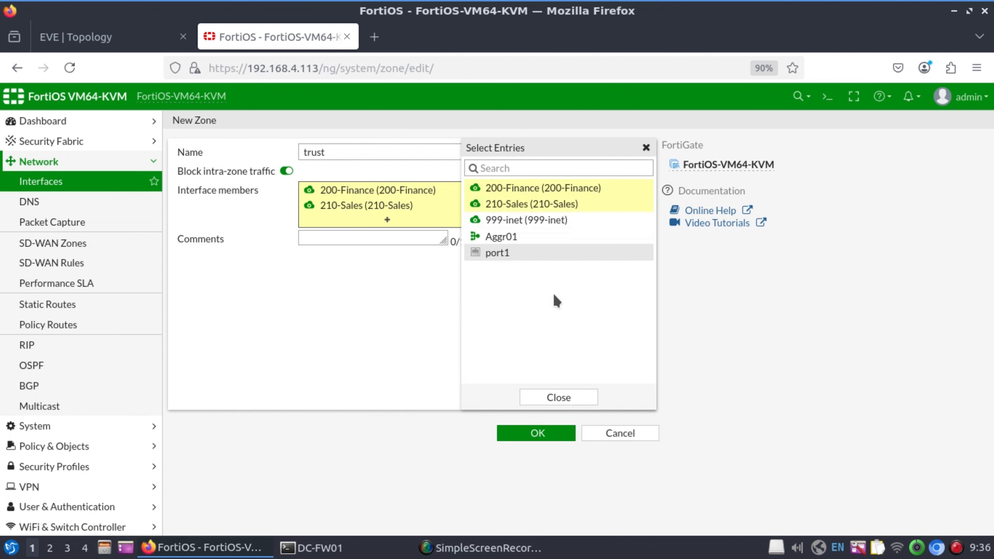
click(579, 400)
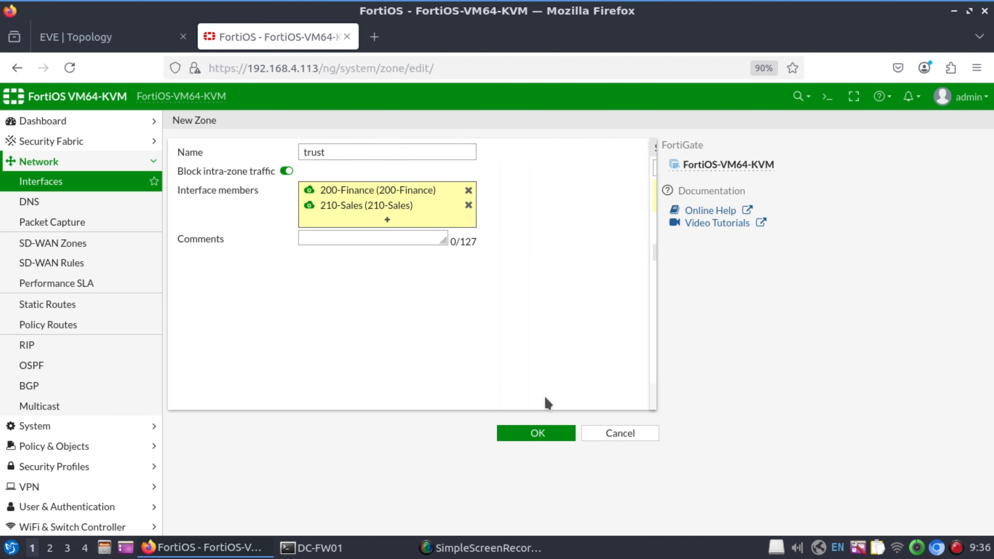
click(537, 433)
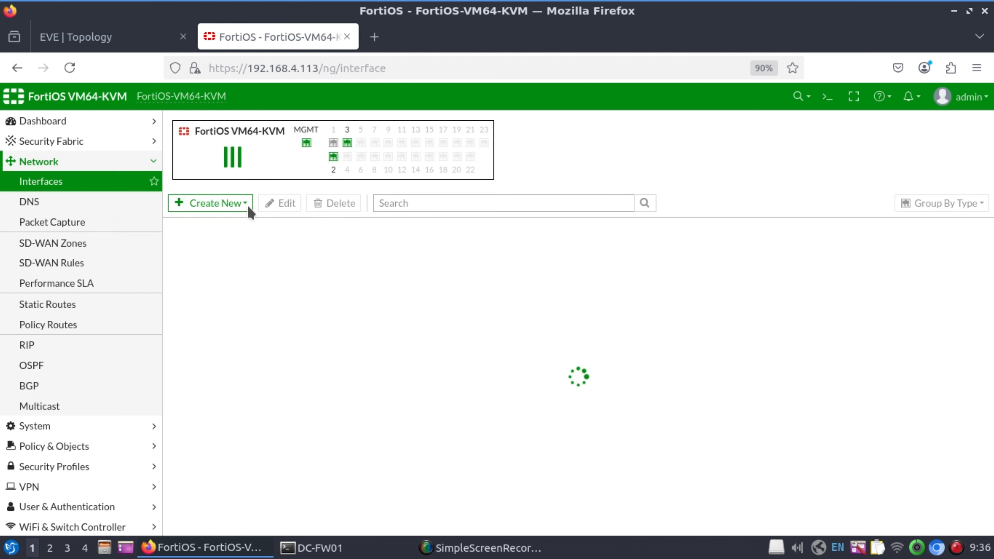
Create the untrust zone with 999-inet as its only member.
click(244, 204)
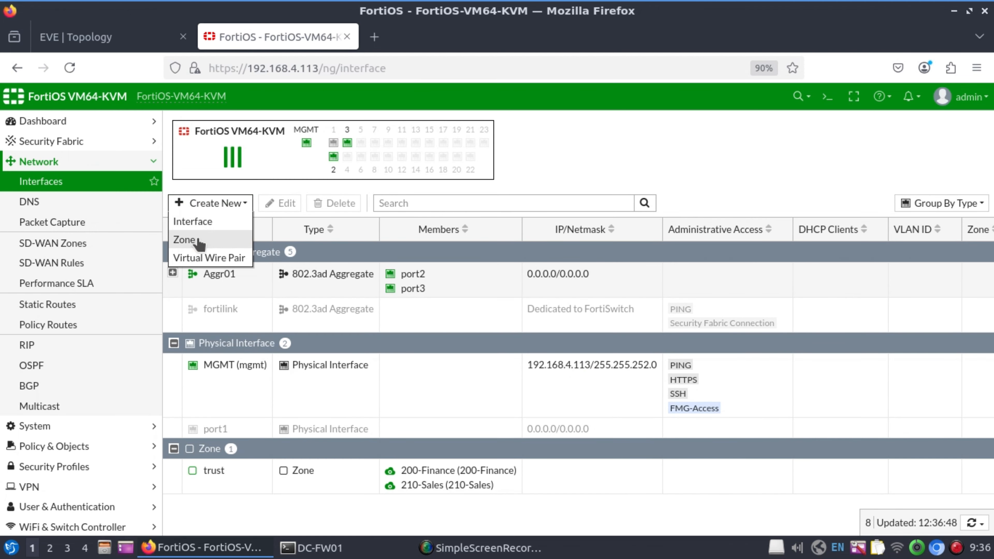
click(201, 244)
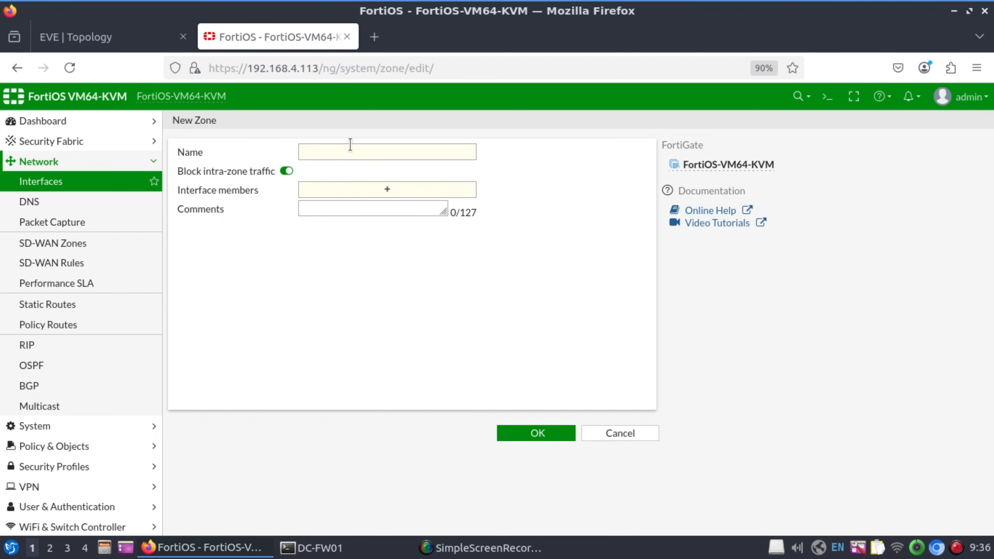
click(350, 148)
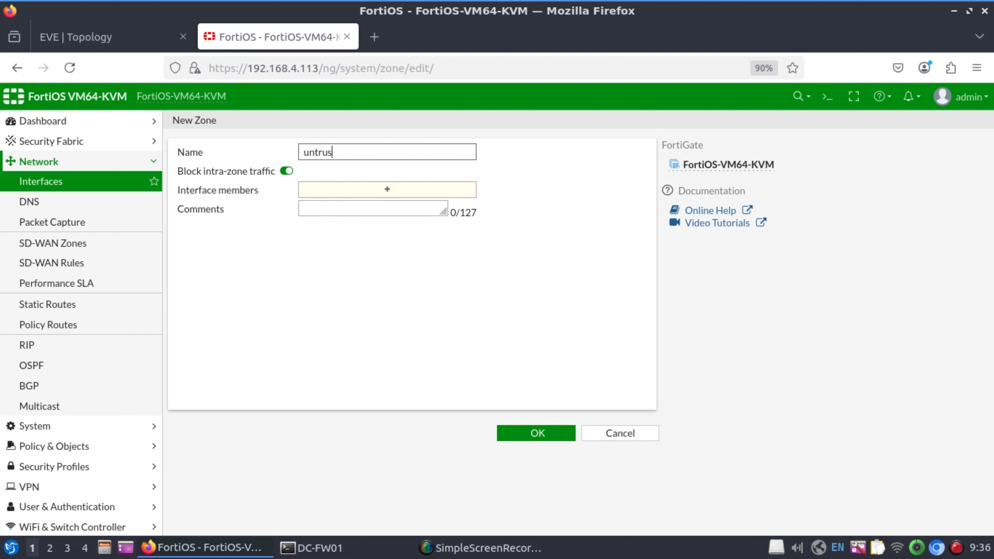
click(401, 192)
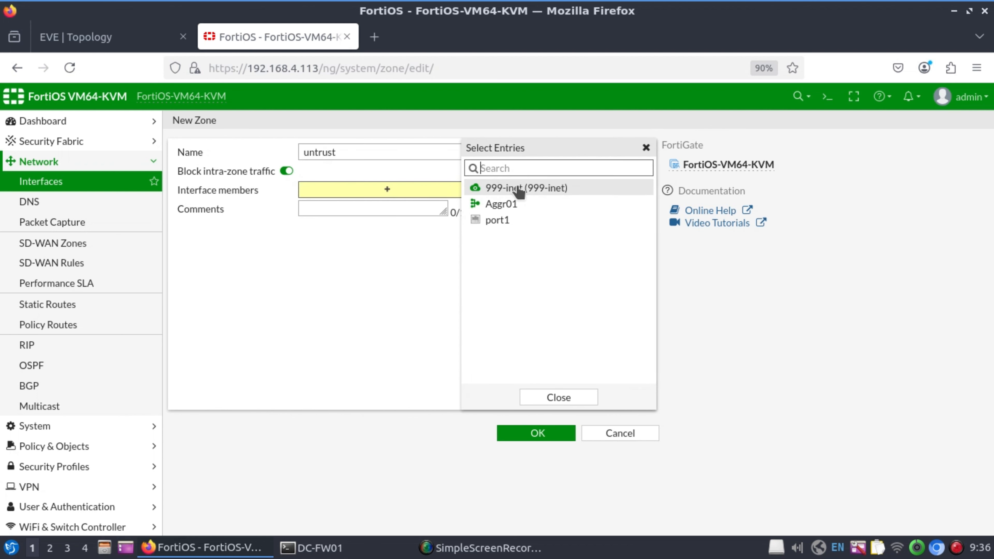
click(518, 188)
click(570, 401)
click(545, 434)
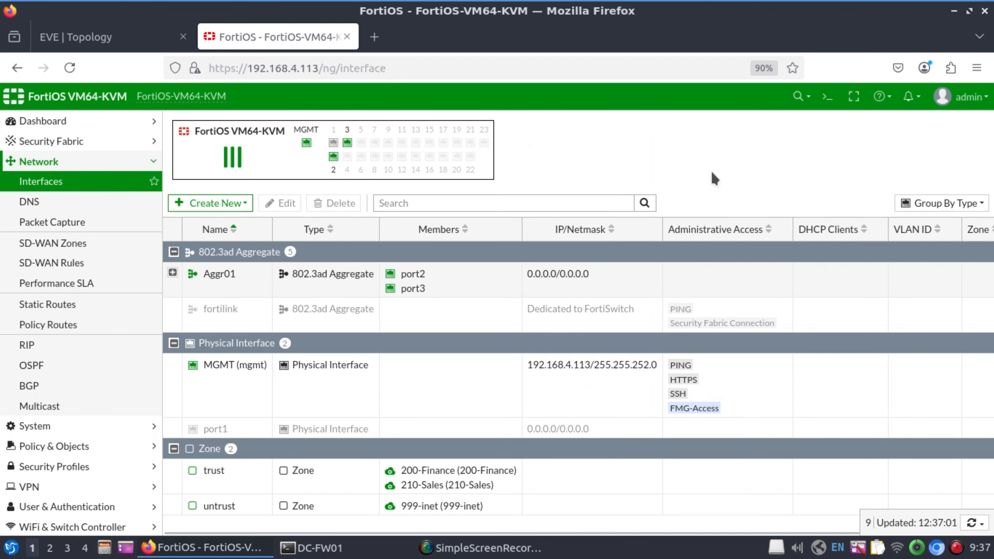
Confirm 200-Finance and 210-Sales show trust and 999-inet shows untrust, then view the EVE topology.
click(173, 272)
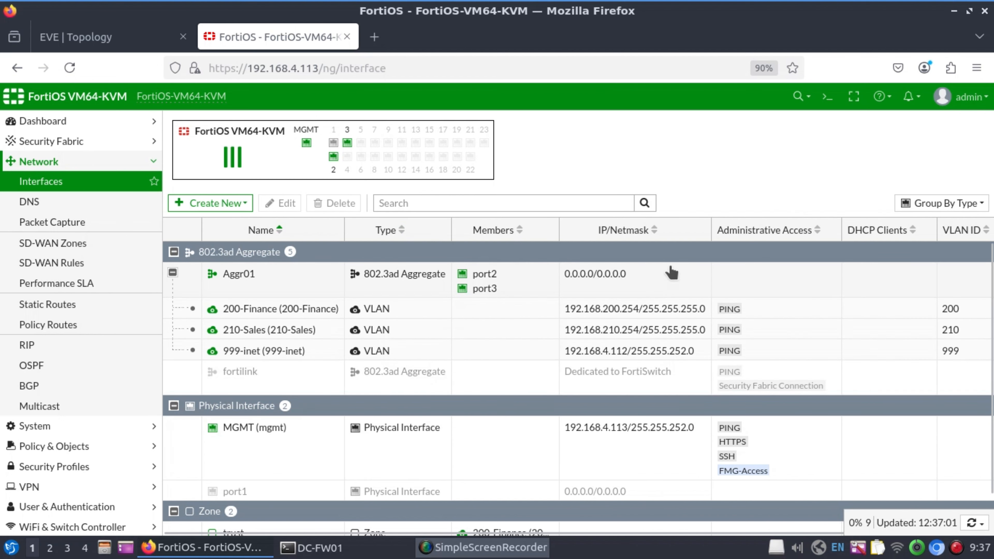
scroll(684, 539, right, 3)
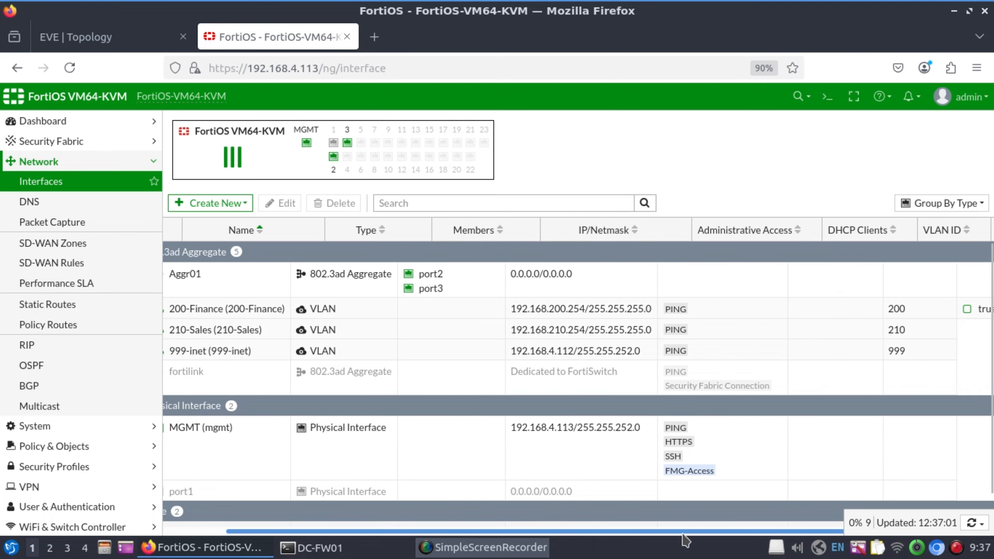
scroll(684, 539, right, 3)
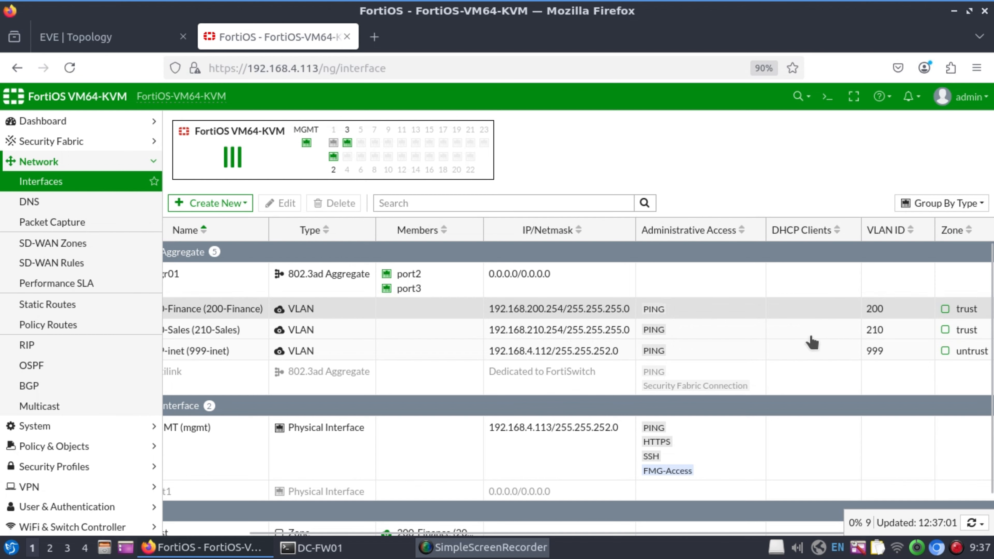
click(69, 40)
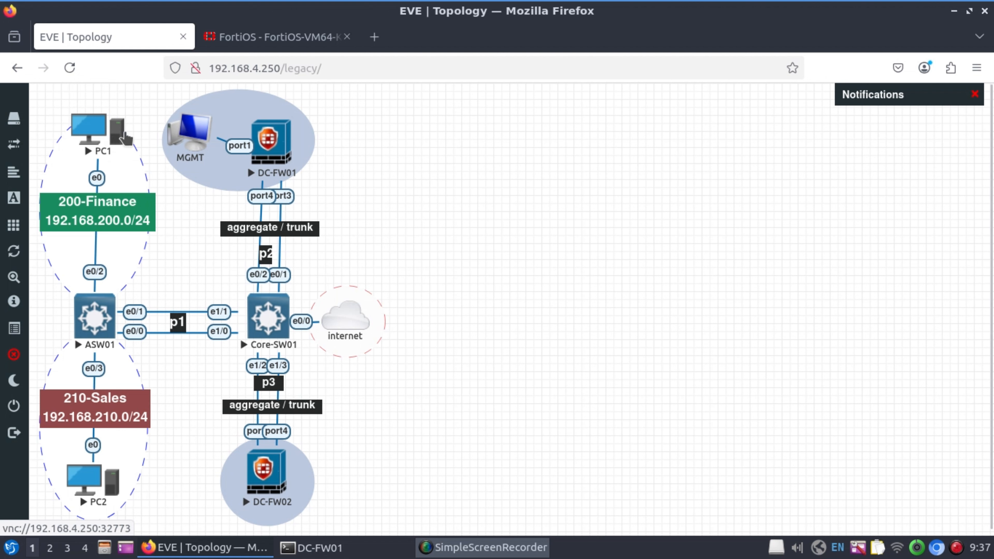
Run ip addr on PC1 and check its address 192.168.4.114/22.
mouse_move(288, 43)
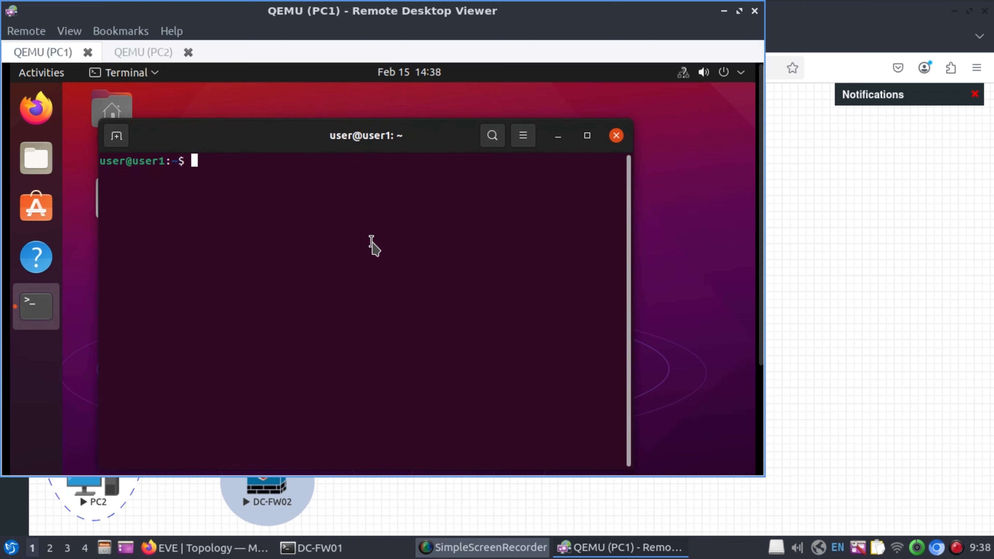
text(ip addr)
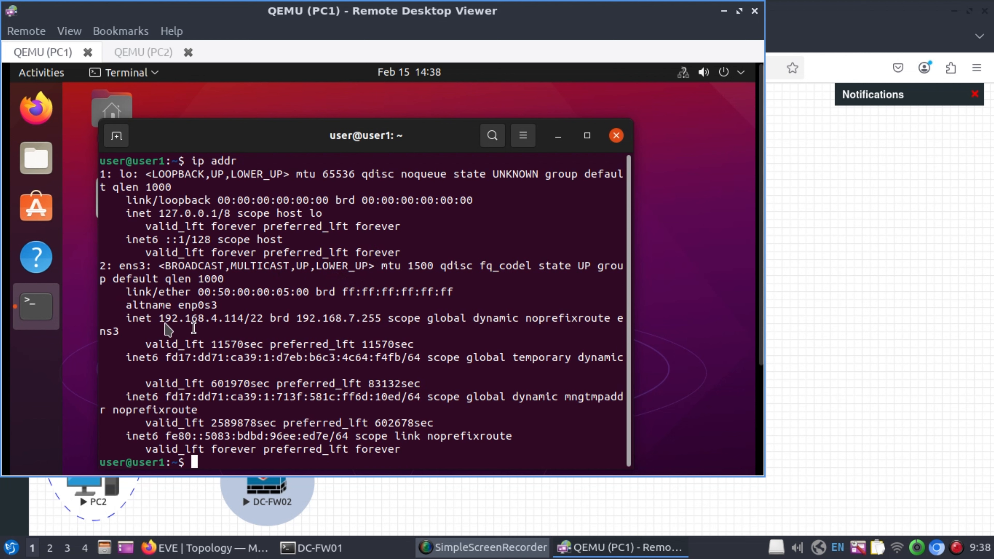
drag(165, 319, 200, 321)
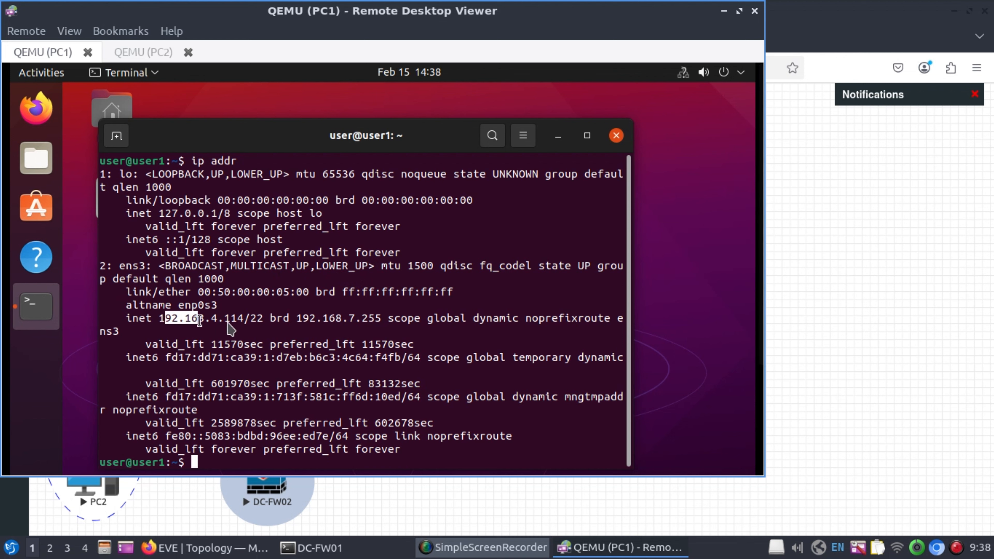
click(227, 323)
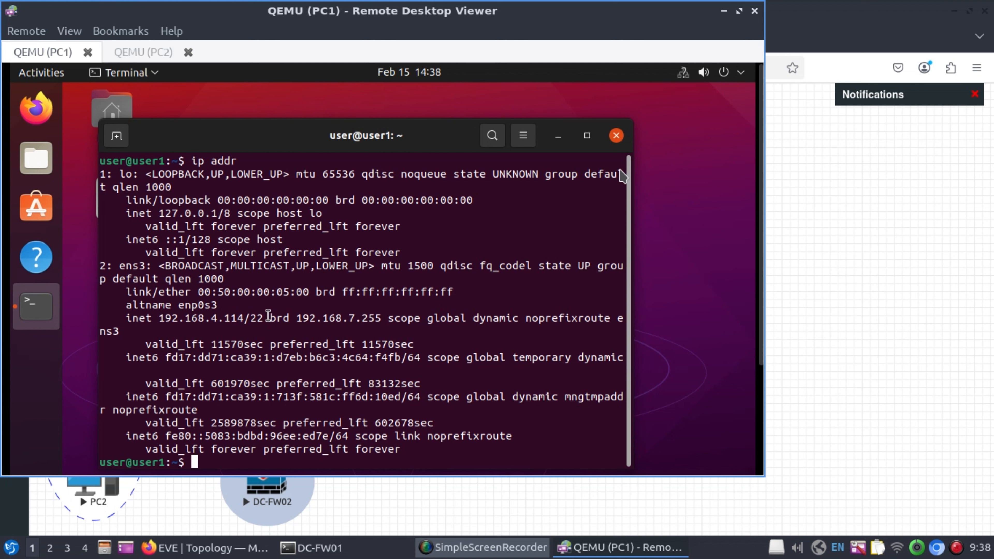
Run ip addr in a PC2 terminal showing 192.168.4.115/22, then minimise the viewer.
click(144, 52)
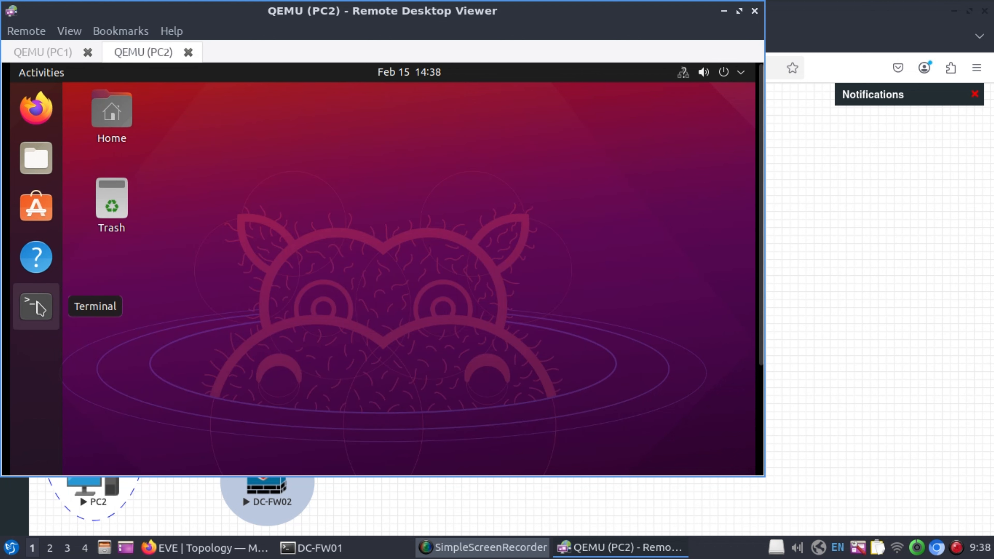
click(38, 302)
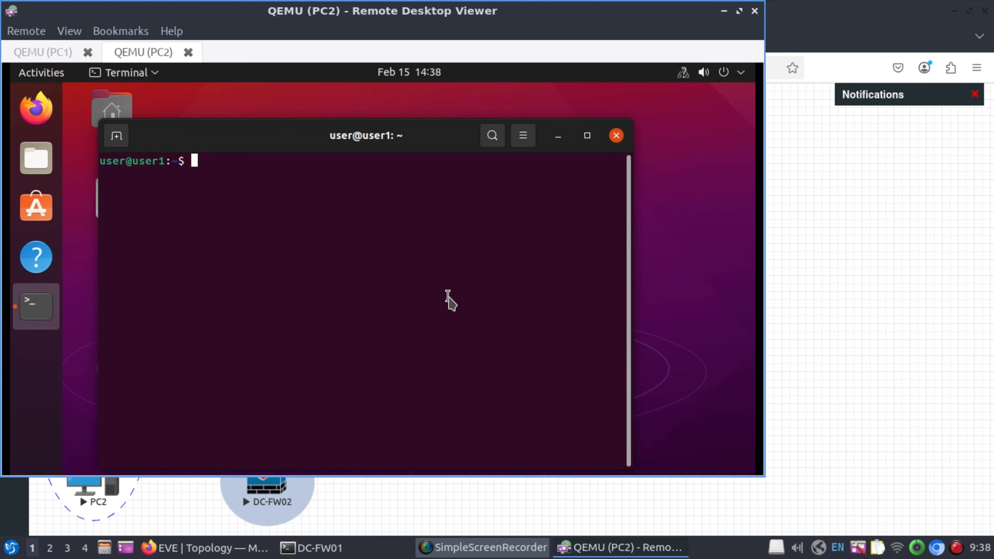
text(ip adddr)
key(Return)
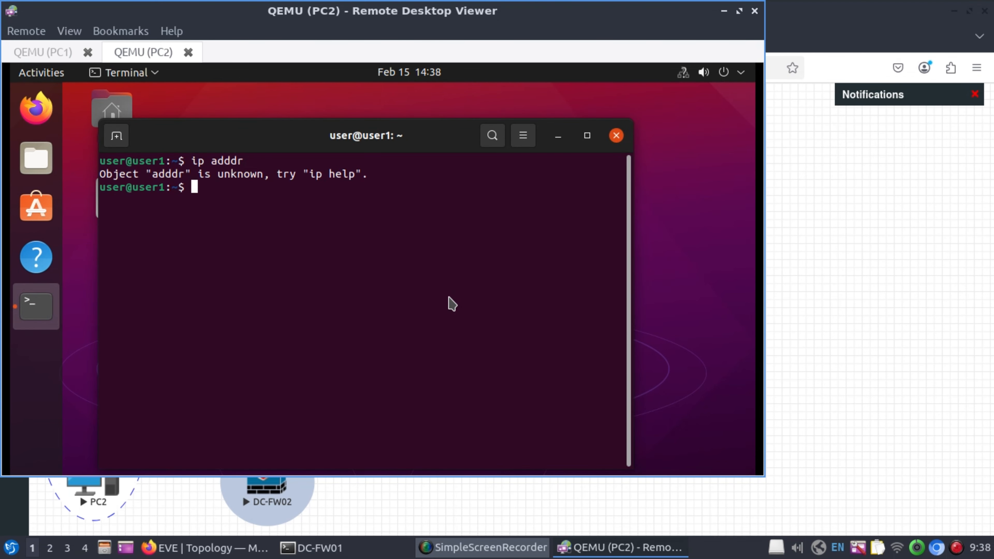
text(ip addr)
key(Return)
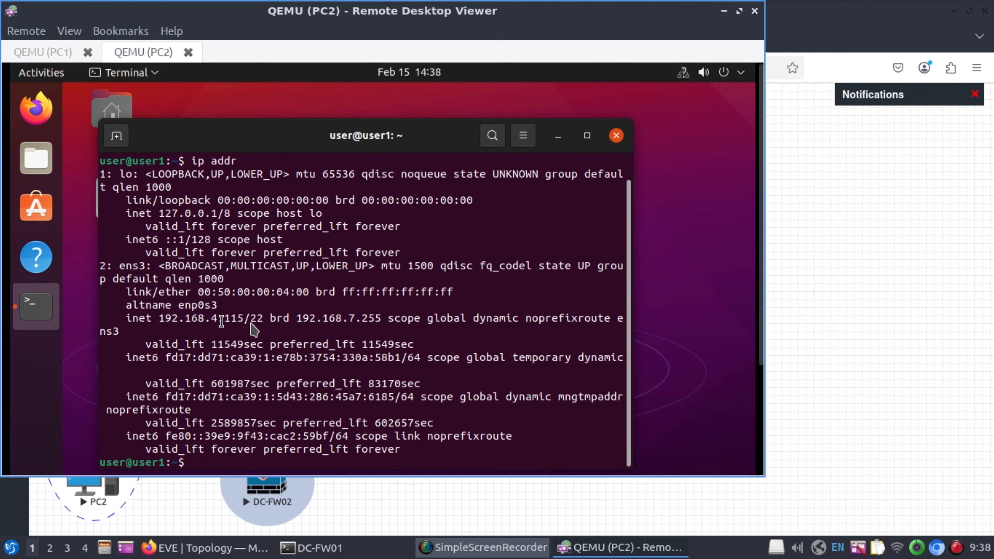
click(724, 12)
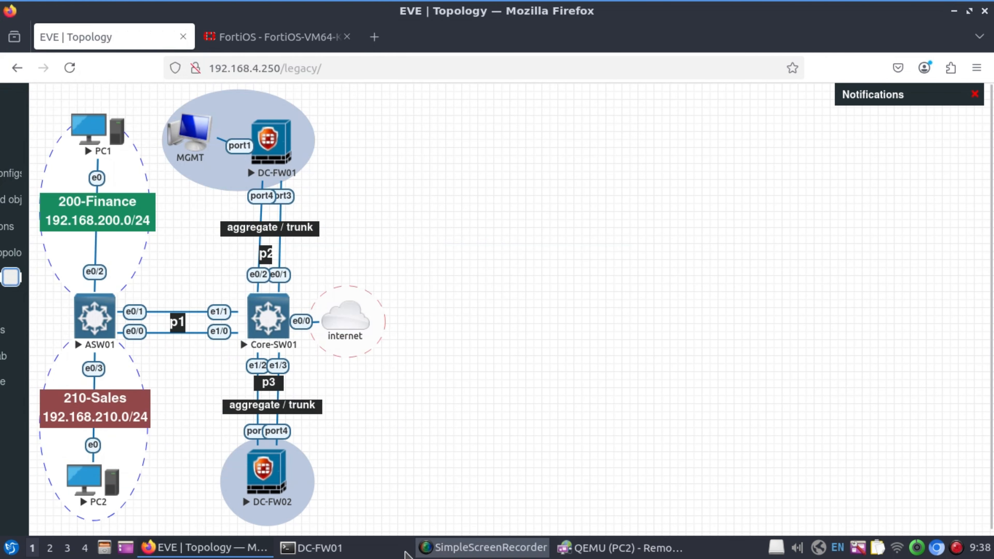
On ASW01, enter privileged mode and show interfaces status to check PC1/PC2 VLANs 200 and 210.
click(319, 549)
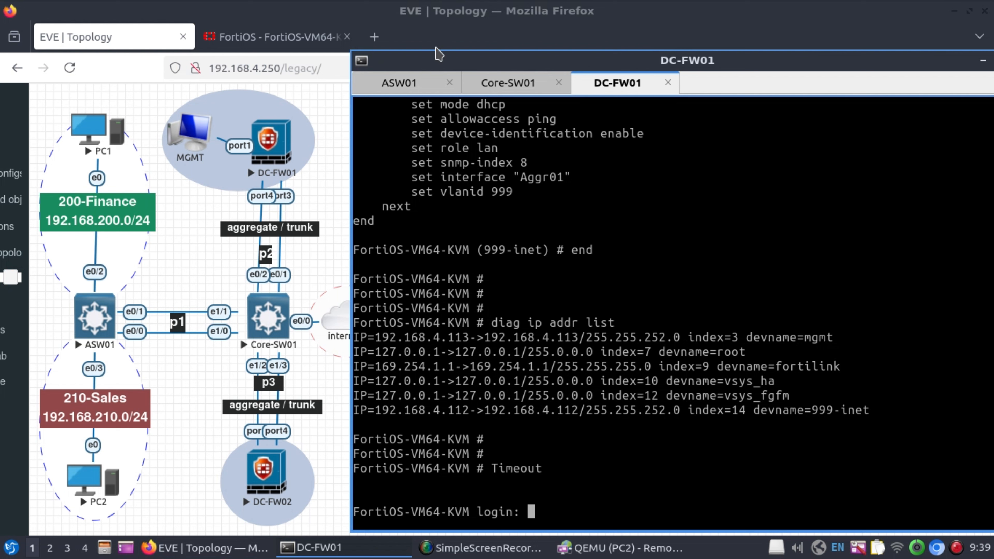
click(403, 85)
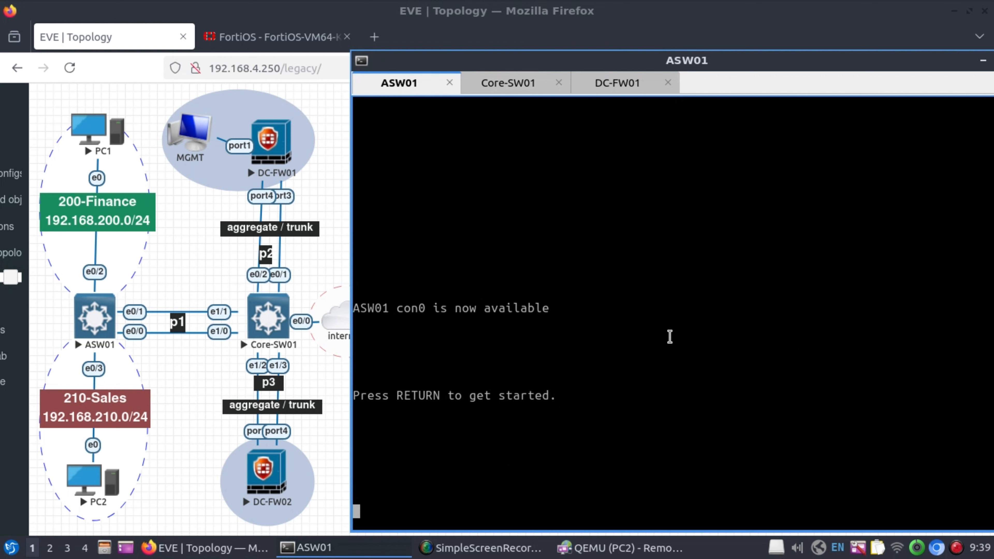
key(Return)
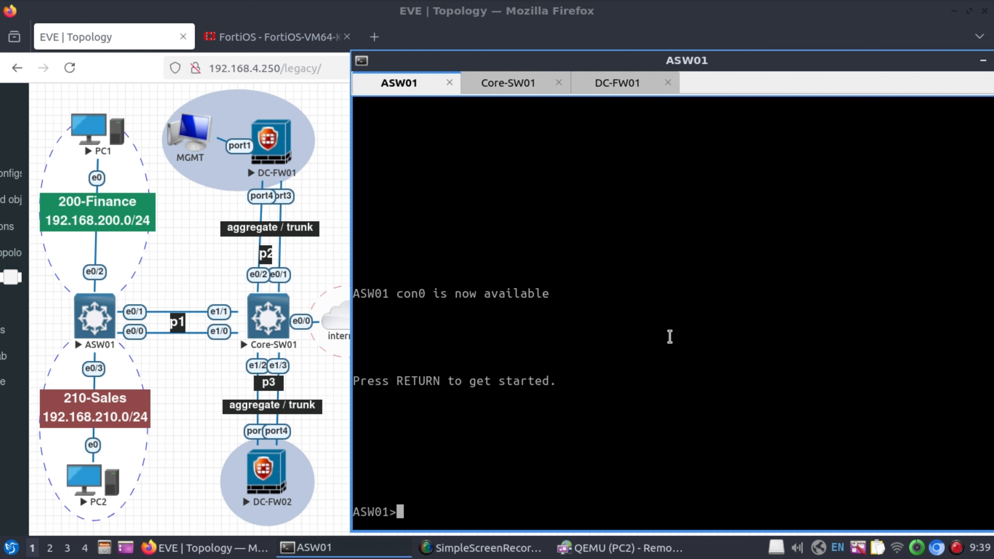
key(Return)
key(Return)
text(en)
key(Return)
key(Return)
key(Return)
key(Return)
text(sh inter)
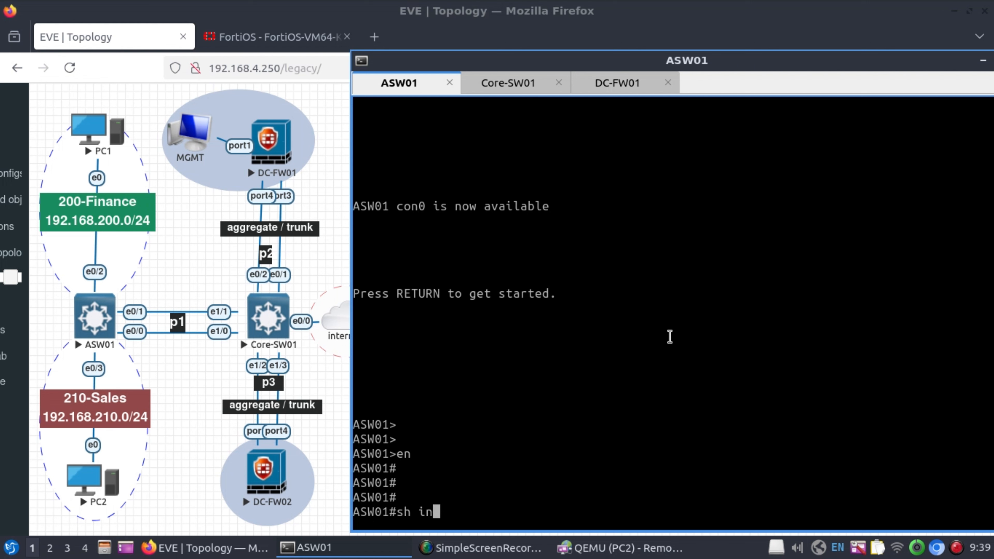
key(Tab)
text(stat)
key(Tab)
key(Return)
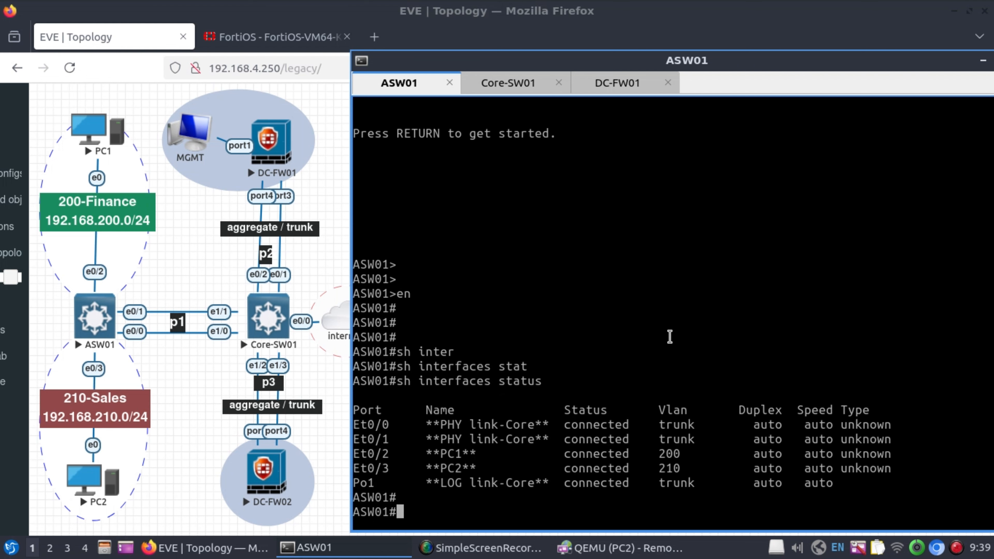
key(Return)
key(Return)
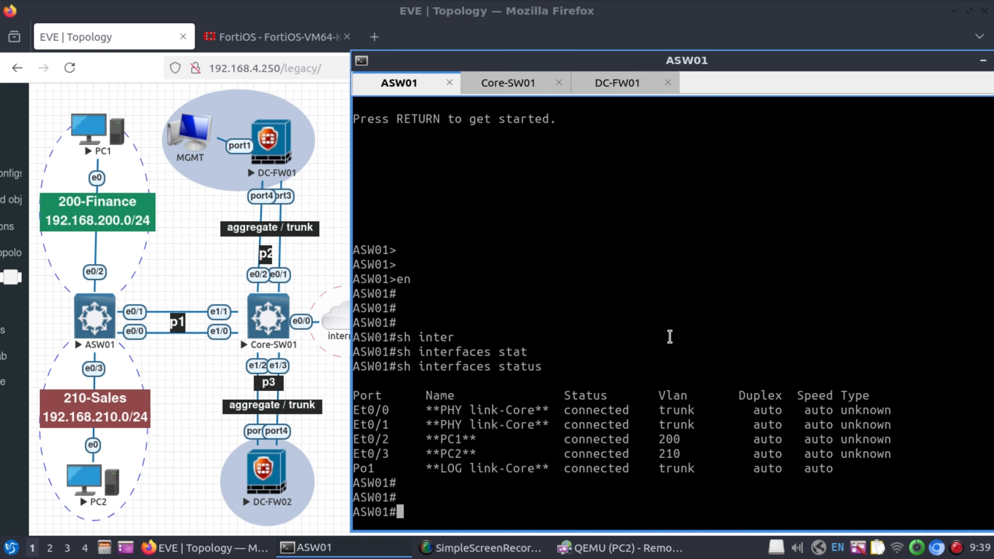
Shut and re-enable Port-channel1 on ASW01, then view the Core-SW01 console.
text(conf)
key(Tab)
text(t)
key(Return)
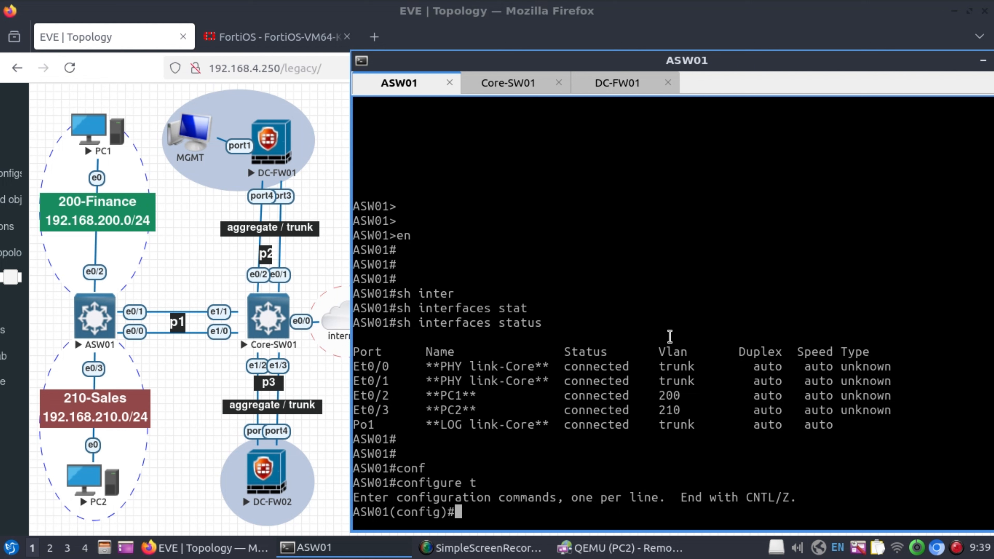
text(int p1)
key(Return)
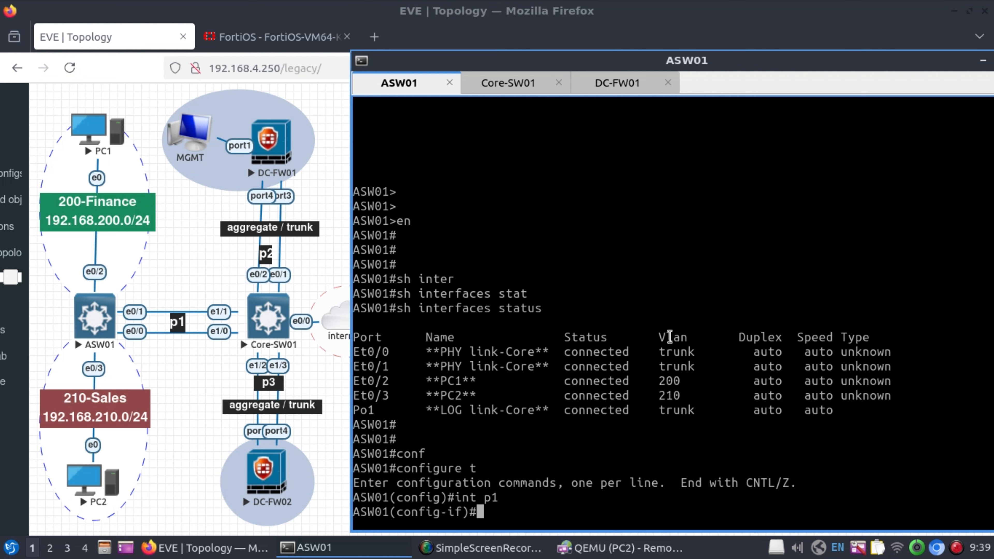
text(shut)
key(Return)
text(no shut)
key(Return)
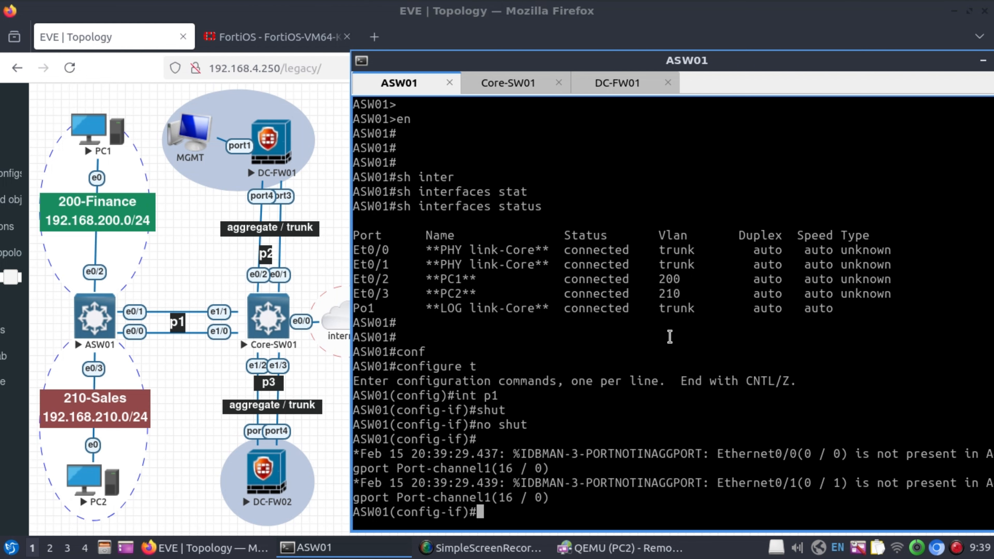
click(522, 87)
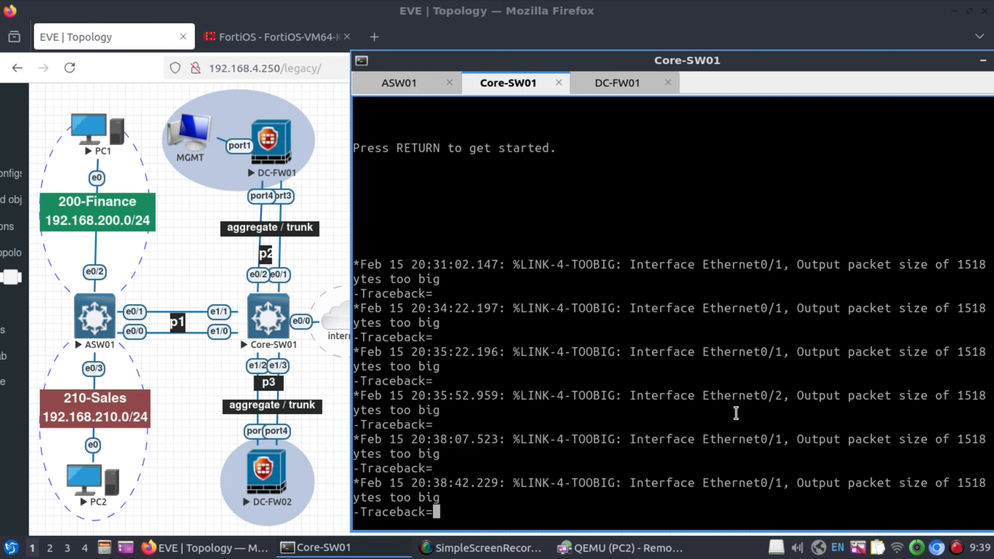
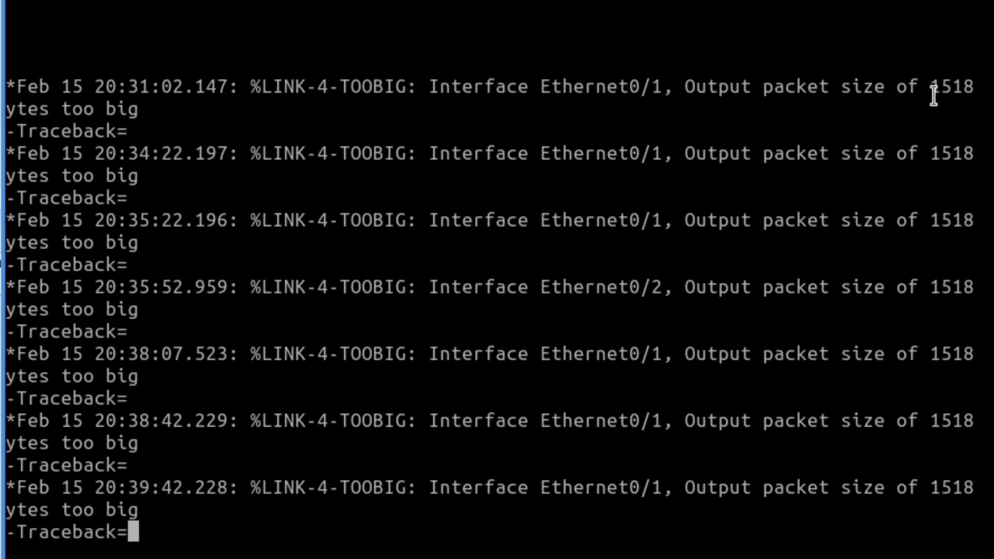
Highlight the 1518 packet size in the log, then log back into the DC-FW01 CLI.
drag(933, 89, 971, 92)
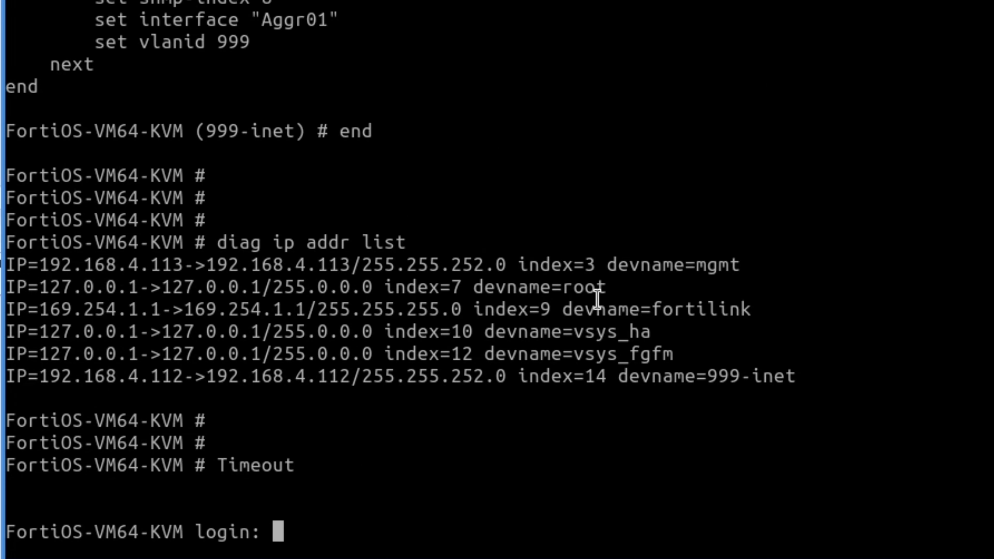
text(admin)
key(Return)
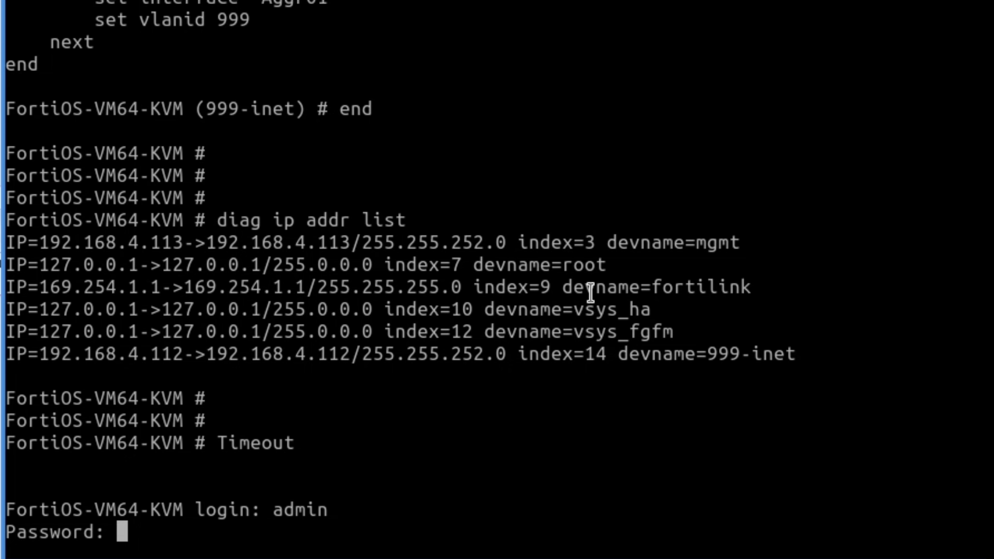
key(Return)
On interface Aggr01, enable MTU override, set MTU 1420 and commit with end.
text(config )
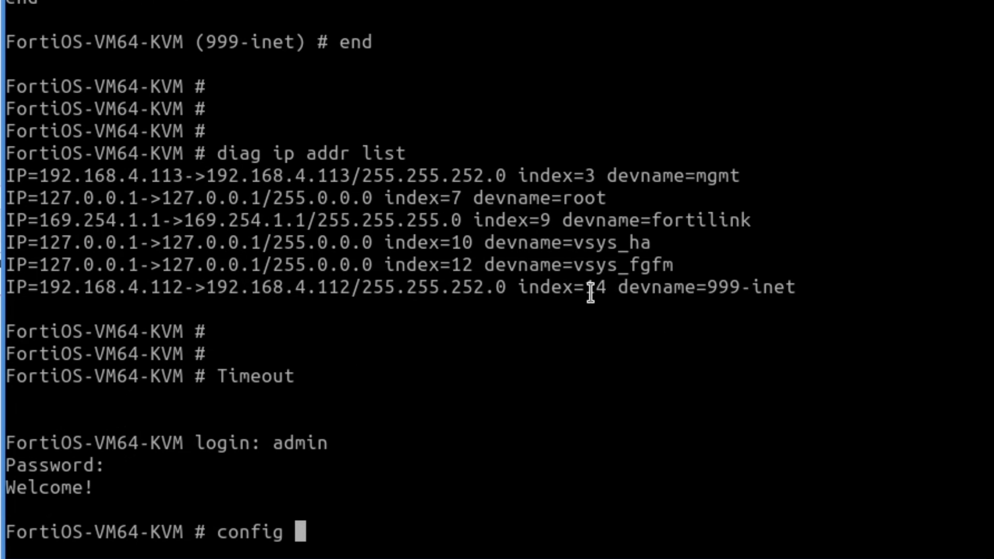
text(system interface)
key(Return)
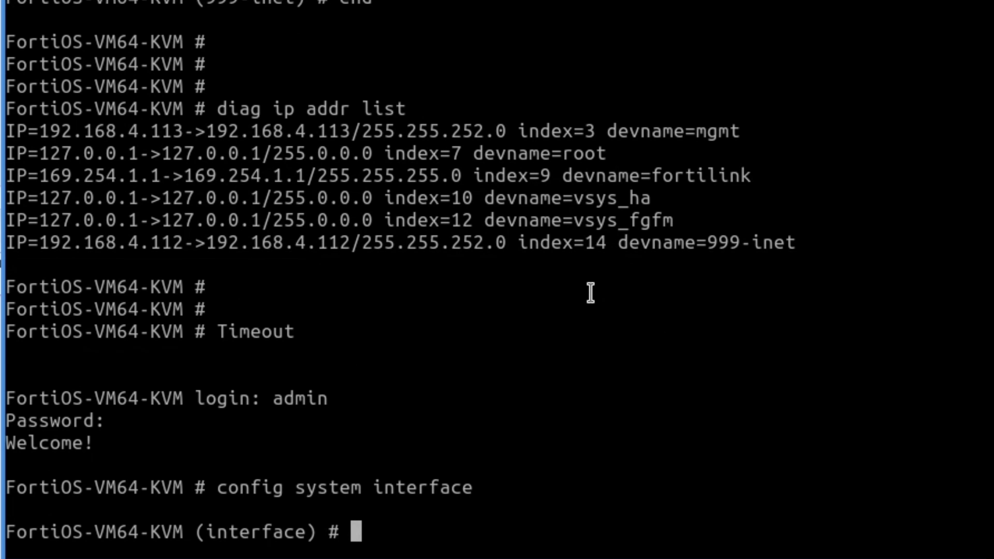
text(edit )
text(Aggr01)
key(Return)
text(sh)
key(Return)
key(Return)
text(set mtu-override enable)
key(Return)
text(set mtu 14)
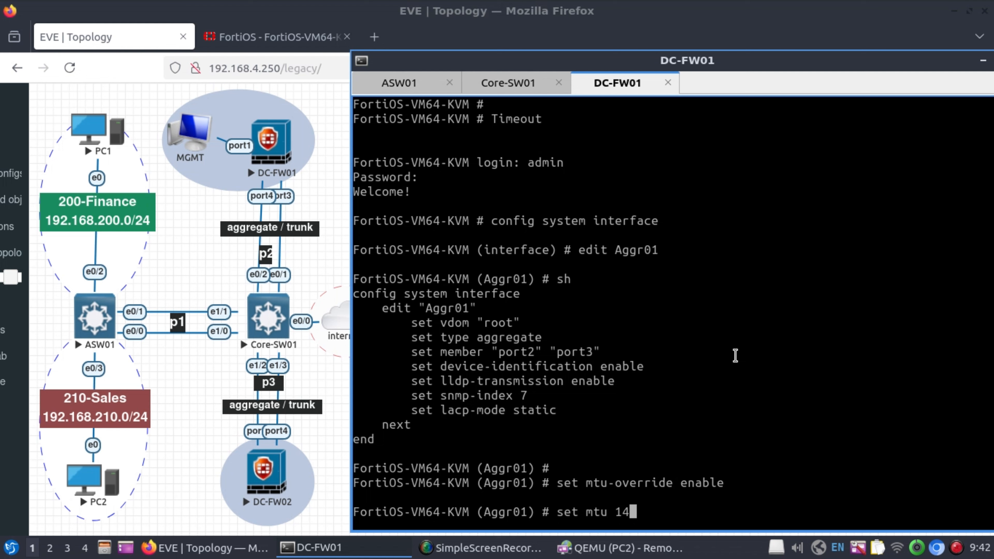
text(20)
key(Return)
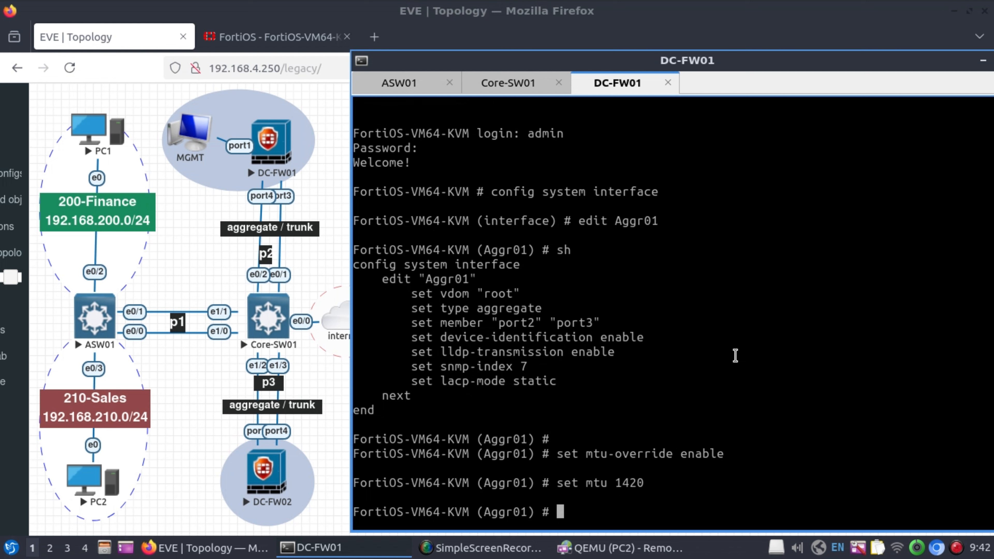
text(end)
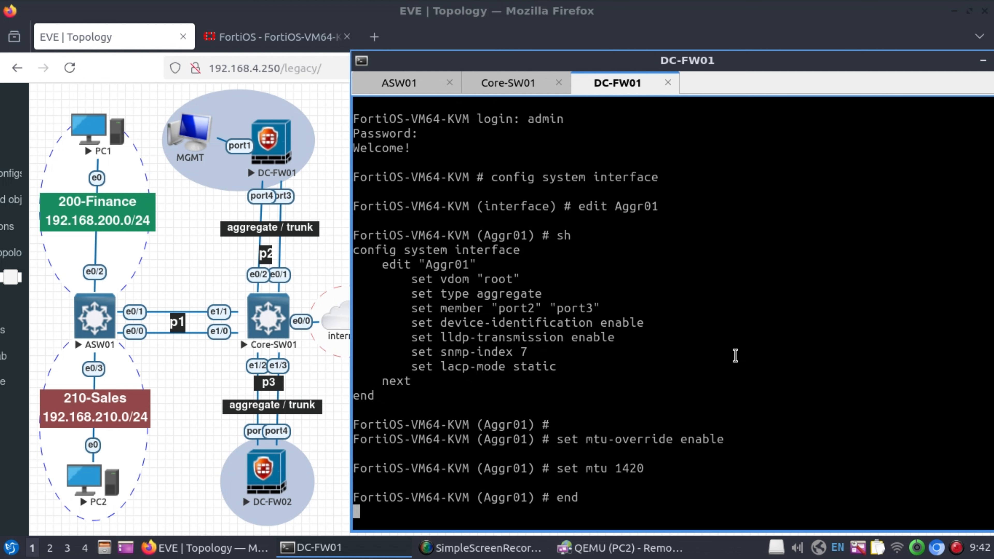
key(Return)
key(Return)
key(Return)
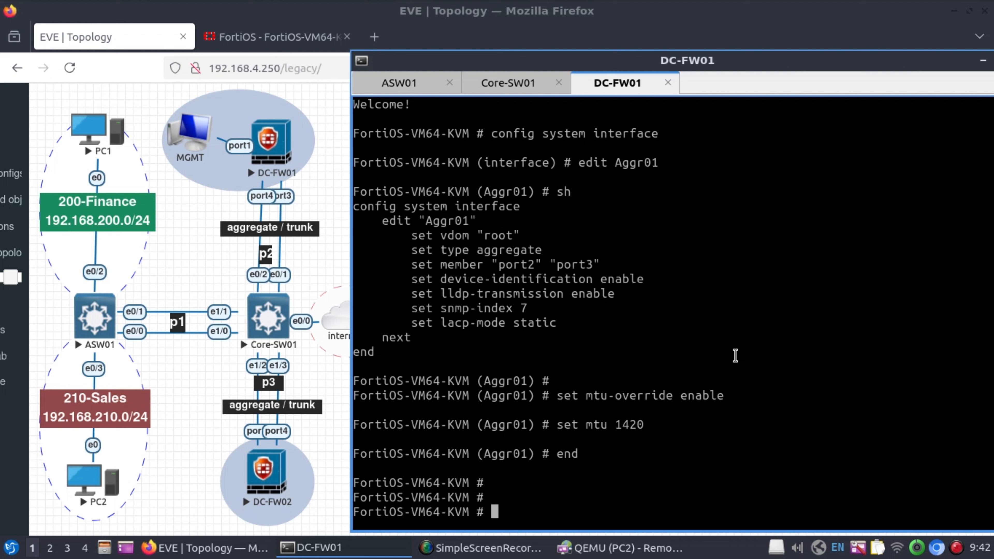
On Core-SW01, shut and re-enable Port-channel2 from global configuration mode.
click(533, 86)
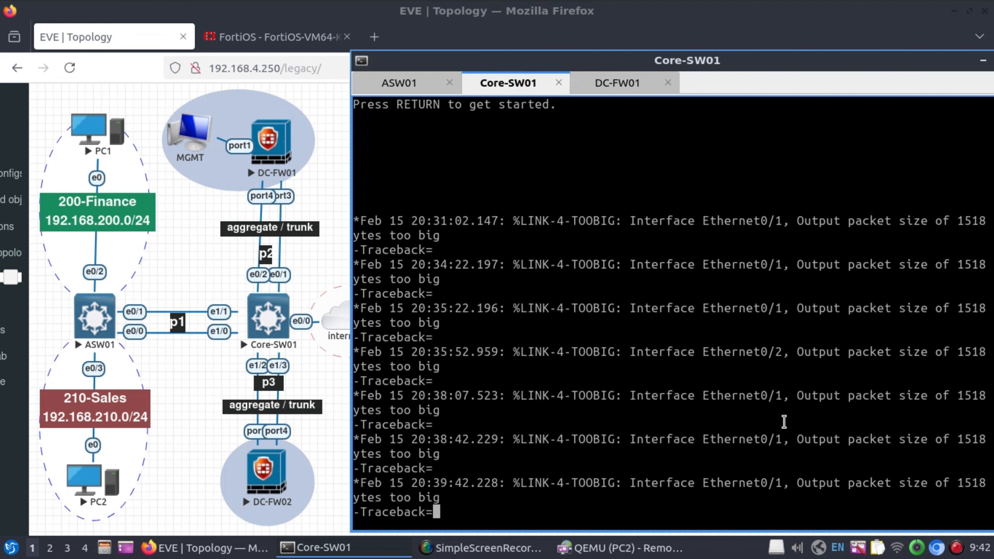
key(Return)
key(Return)
key(Return)
key(Return)
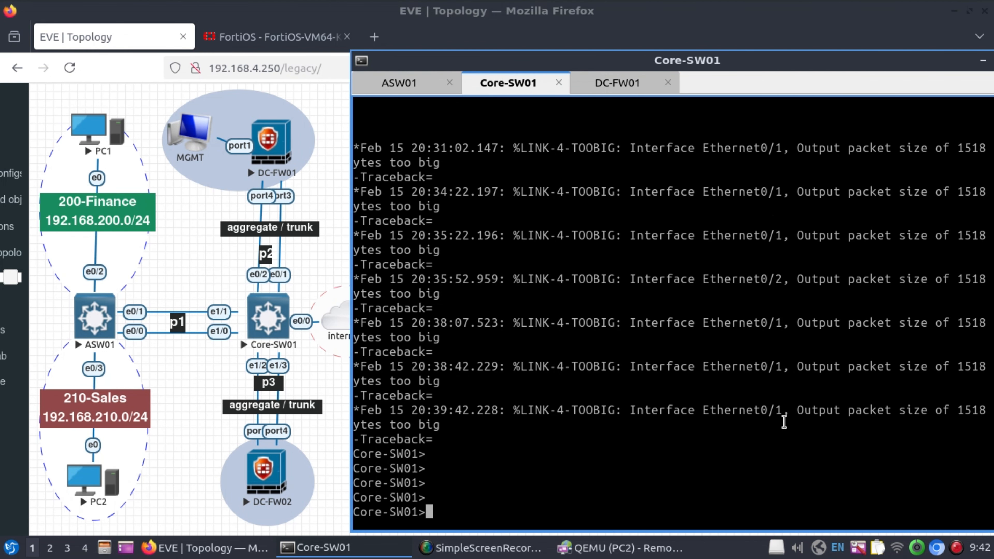
text(en)
key(Return)
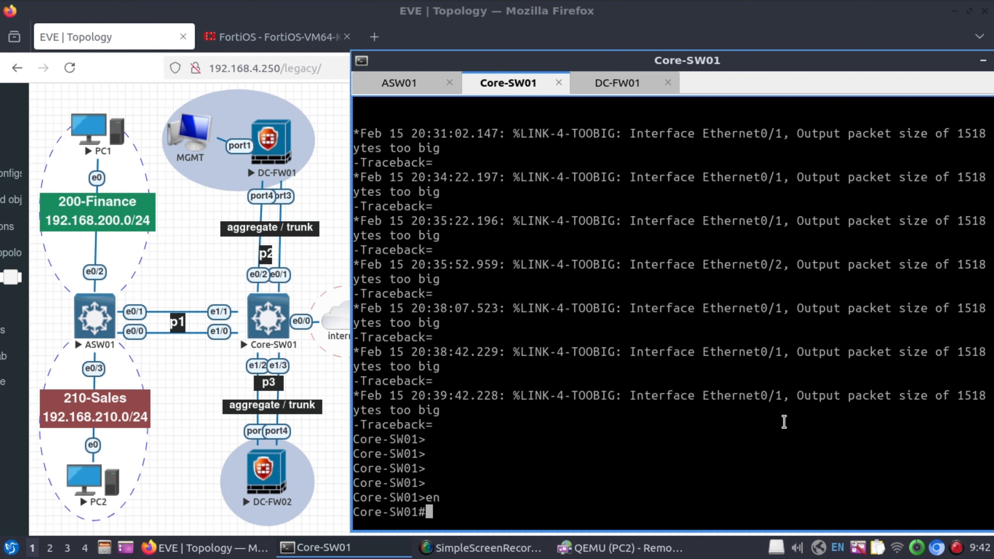
text(conf t)
key(Return)
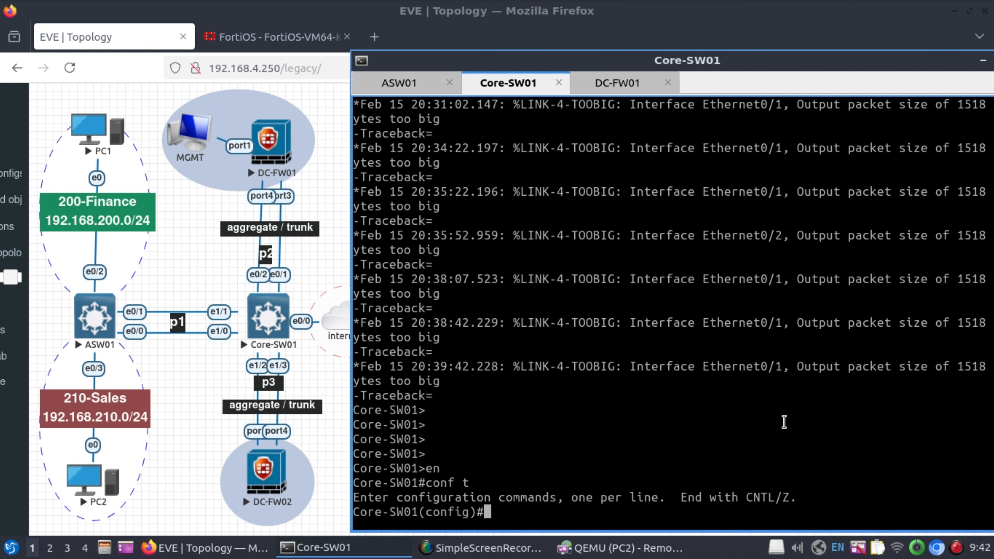
text(int p2)
key(Return)
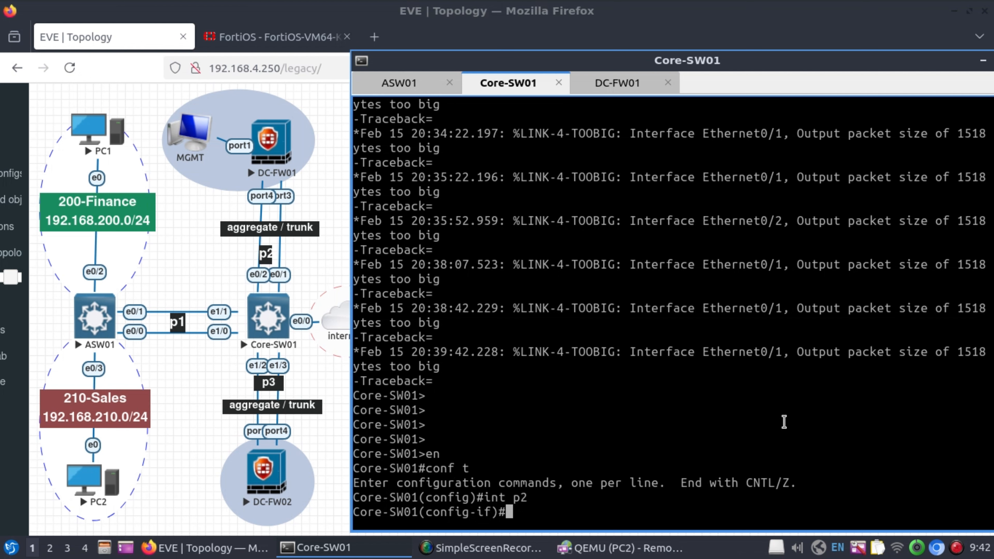
text(shut)
key(Return)
key(Return)
key(Return)
key(Return)
text(no shut)
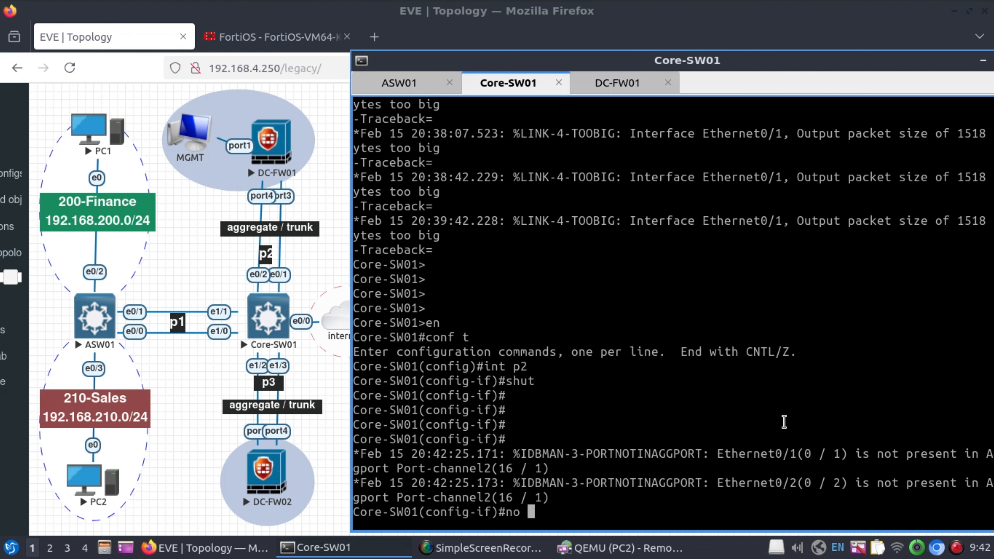
key(Return)
key(Return)
key(Return)
key(Return)
key(Return)
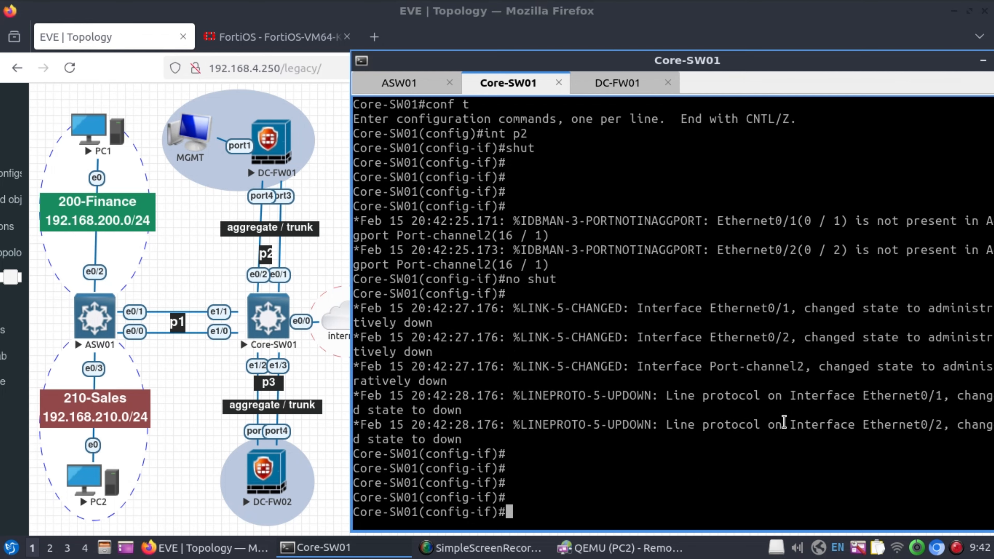
text(end)
key(Return)
key(Return)
key(Return)
key(Return)
key(Return)
key(Return)
key(Return)
key(Return)
key(Return)
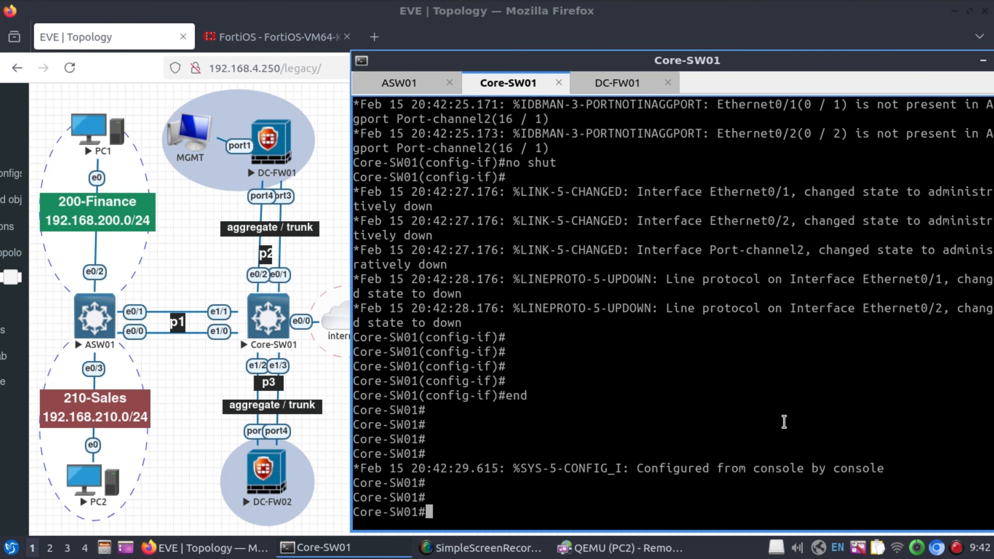
Run show interfaces status on Core-SW01 to confirm ports are connected.
text(sh inter)
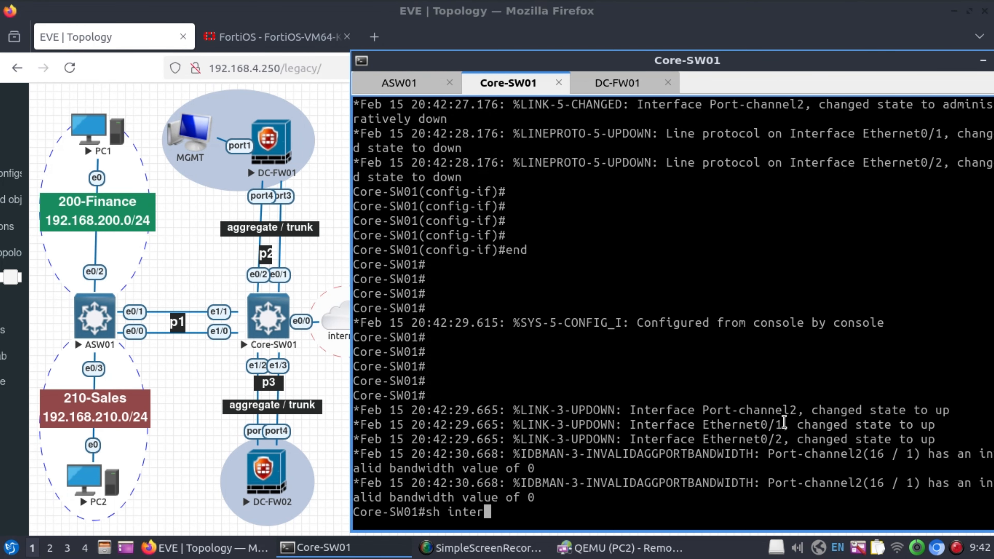
key(Tab)
text(stat)
key(Tab)
text(us)
key(Tab)
key(Return)
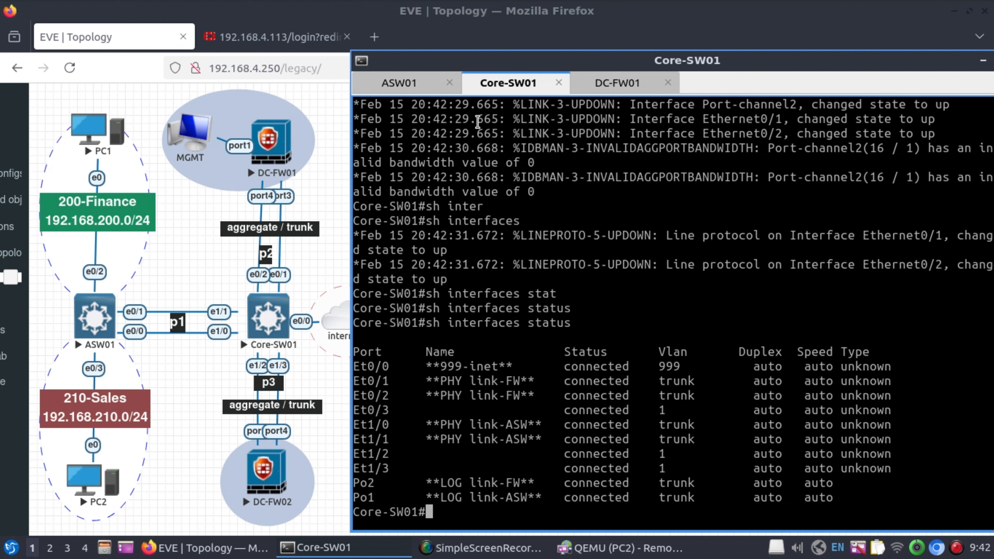
Run show interfaces status on ASW01, then return to the DC-FW01 console.
click(424, 87)
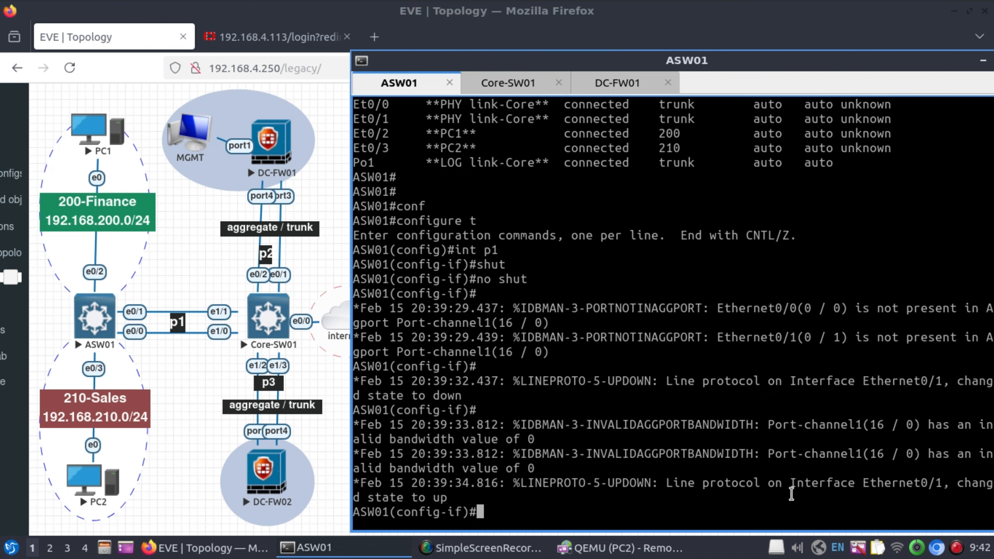
key(Return)
key(Return)
key(Return)
key(Return)
text(end)
key(Return)
key(Return)
key(Return)
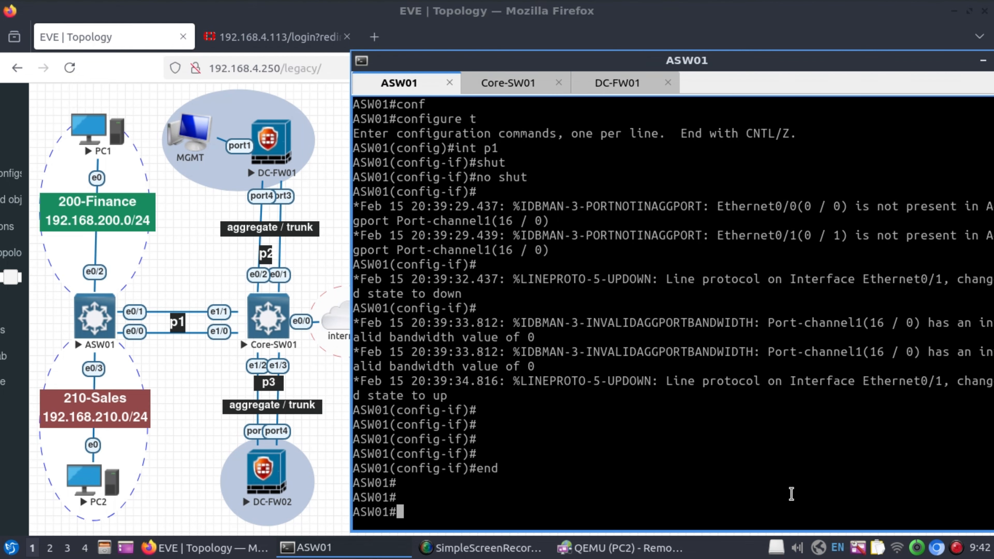
text(sh inter)
key(Tab)
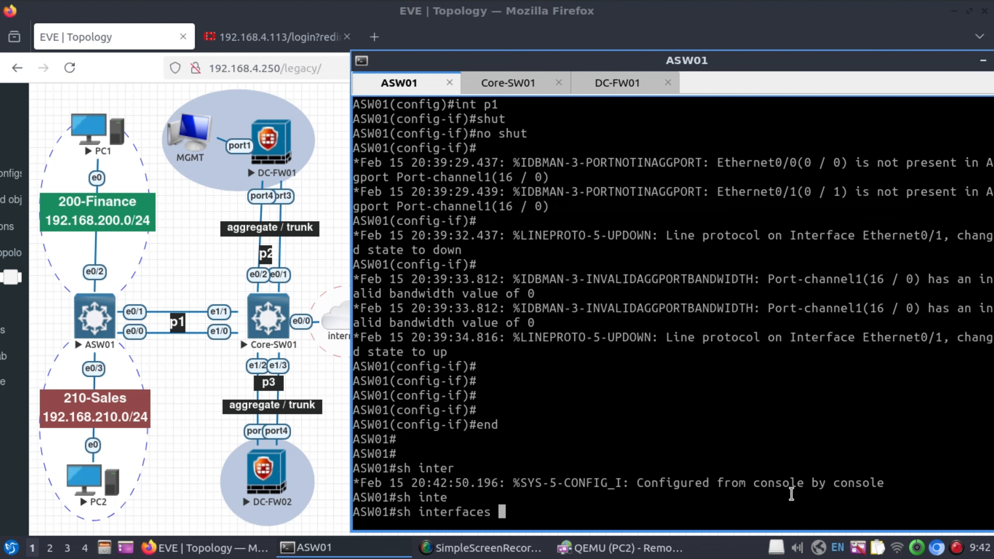
text(statu)
text(s)
key(Return)
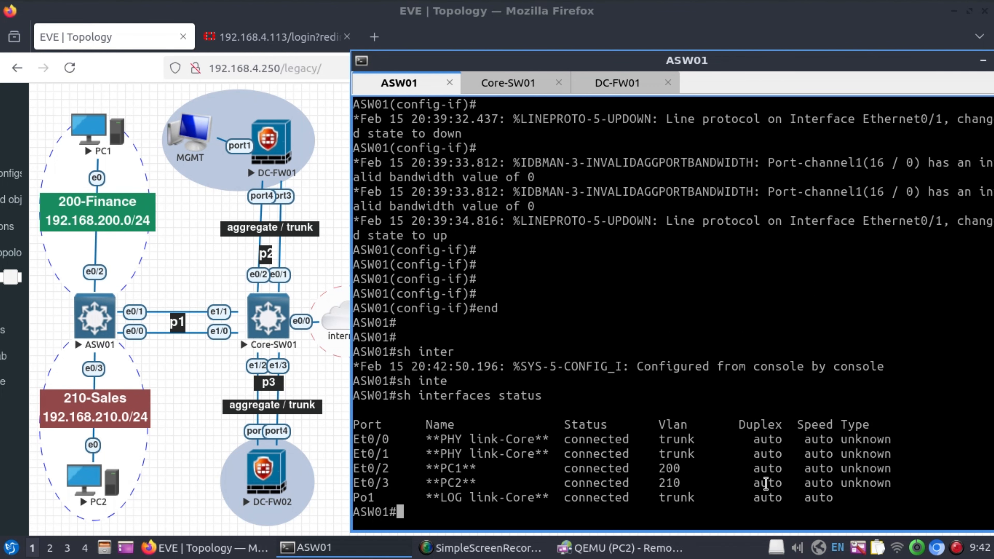
click(520, 87)
click(608, 85)
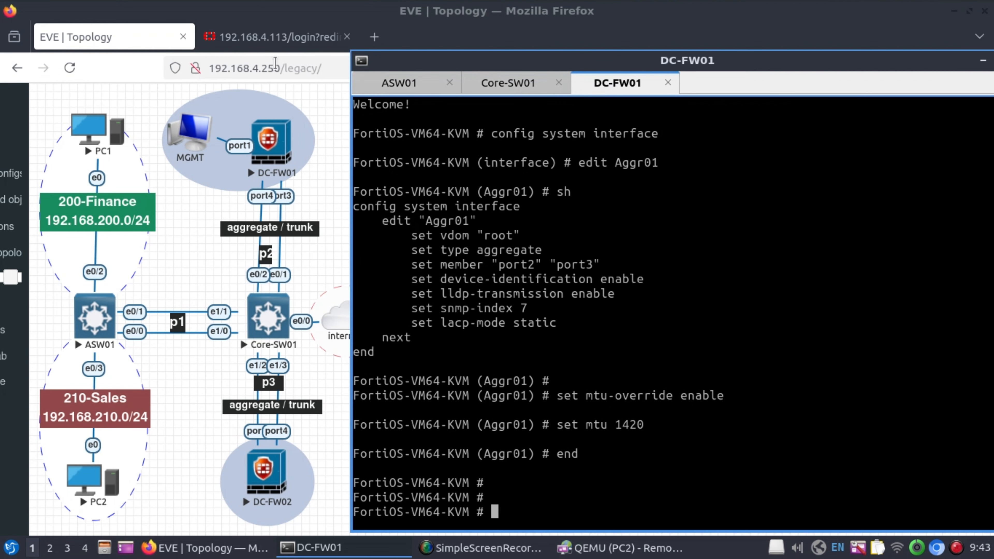
Turn PC2's wired connection off and reconnect it.
click(620, 553)
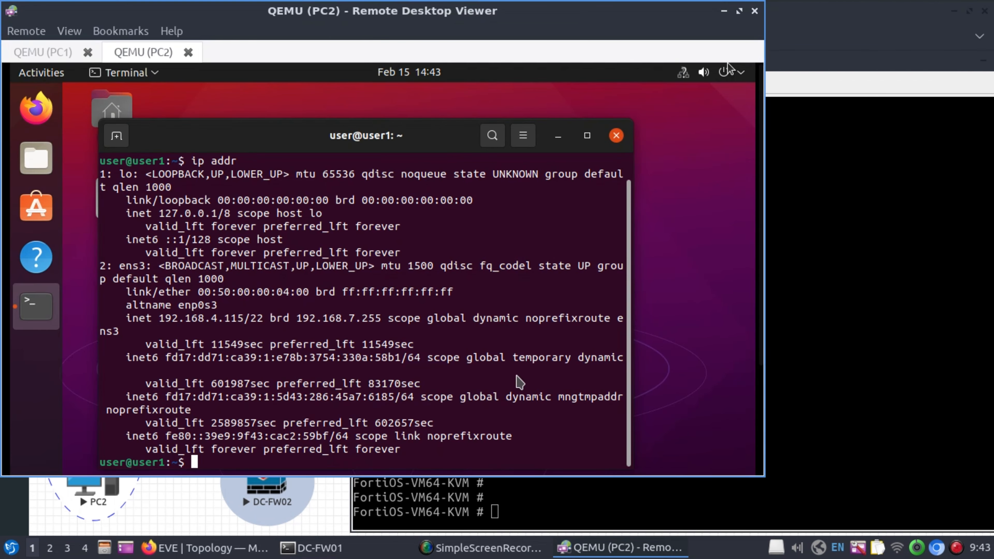
click(688, 75)
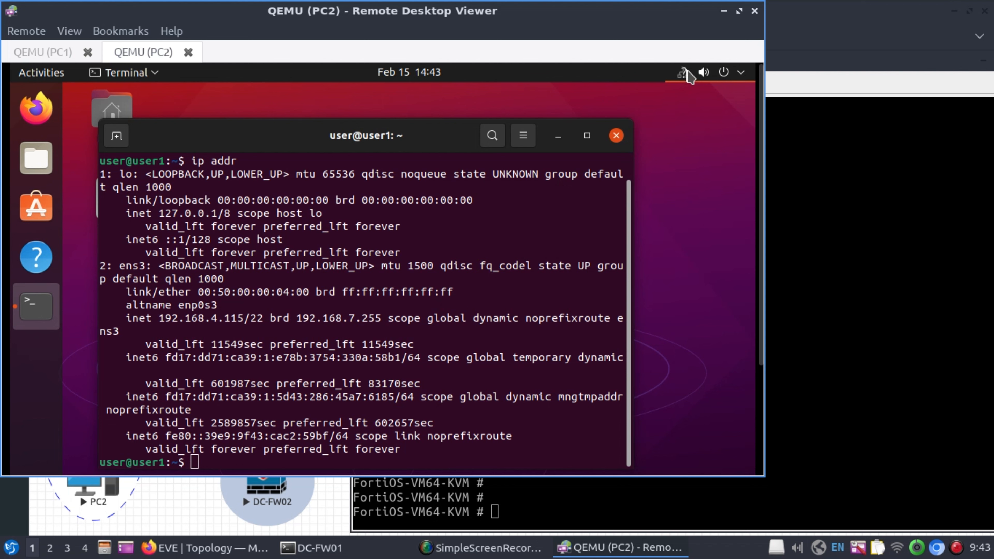
click(673, 157)
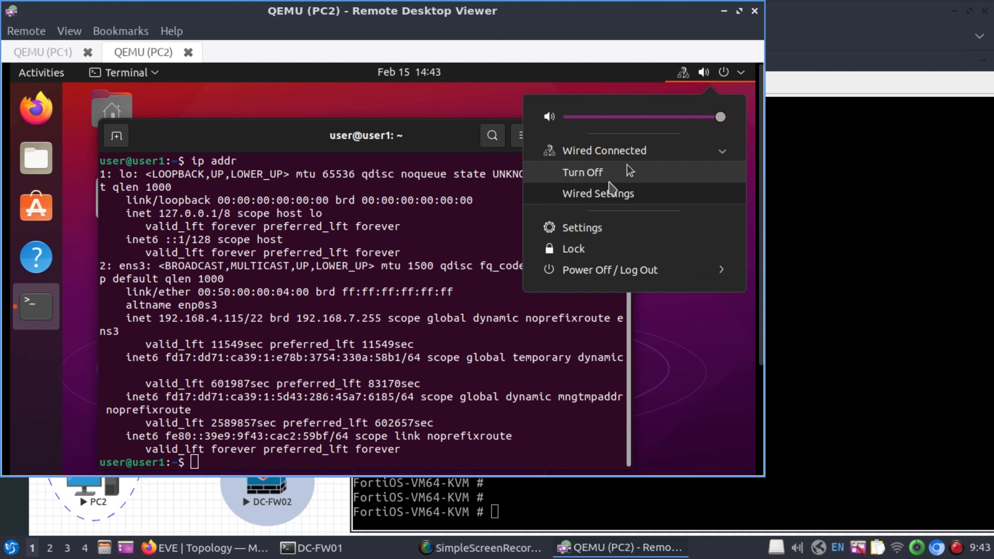
click(632, 174)
click(702, 74)
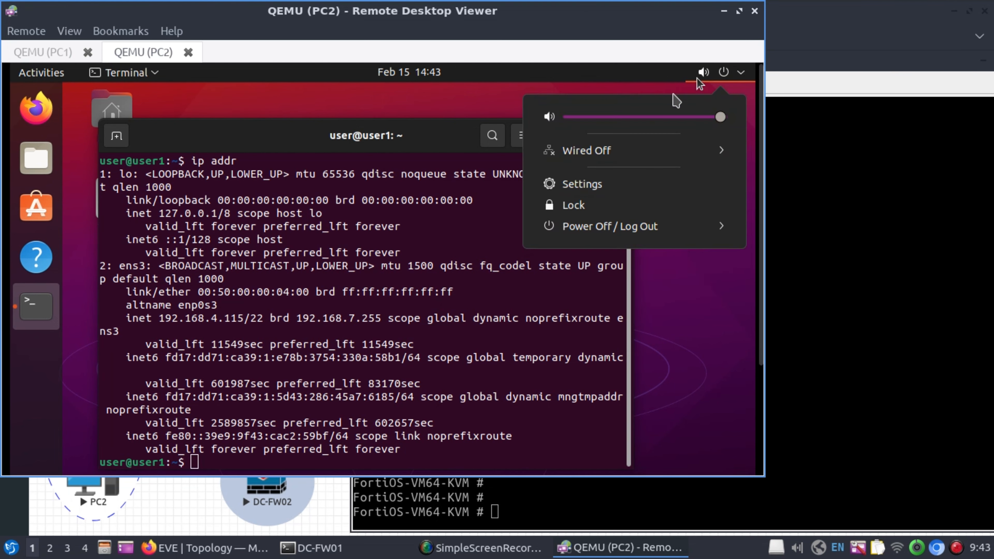
click(639, 162)
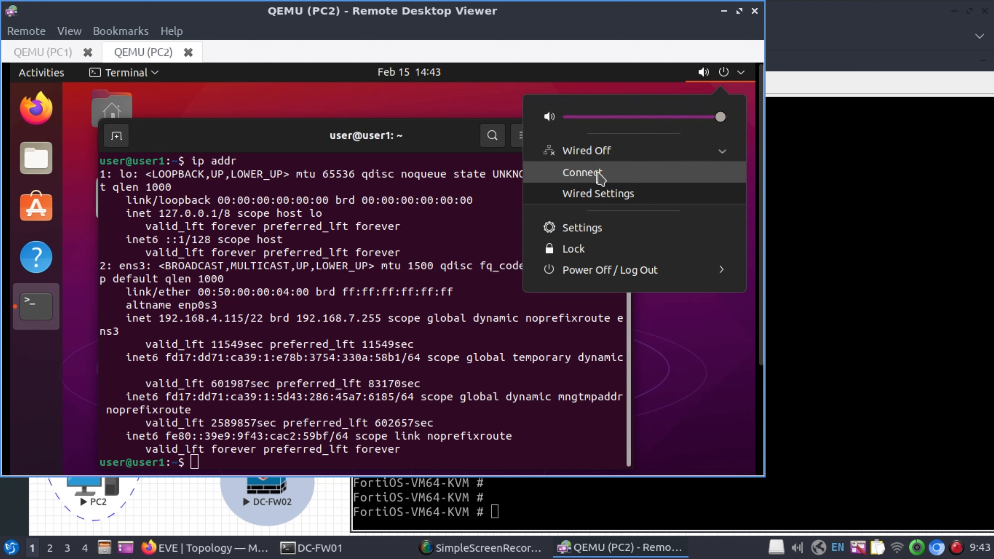
click(626, 173)
Turn PC1's wired connection off and reconnect it.
click(51, 55)
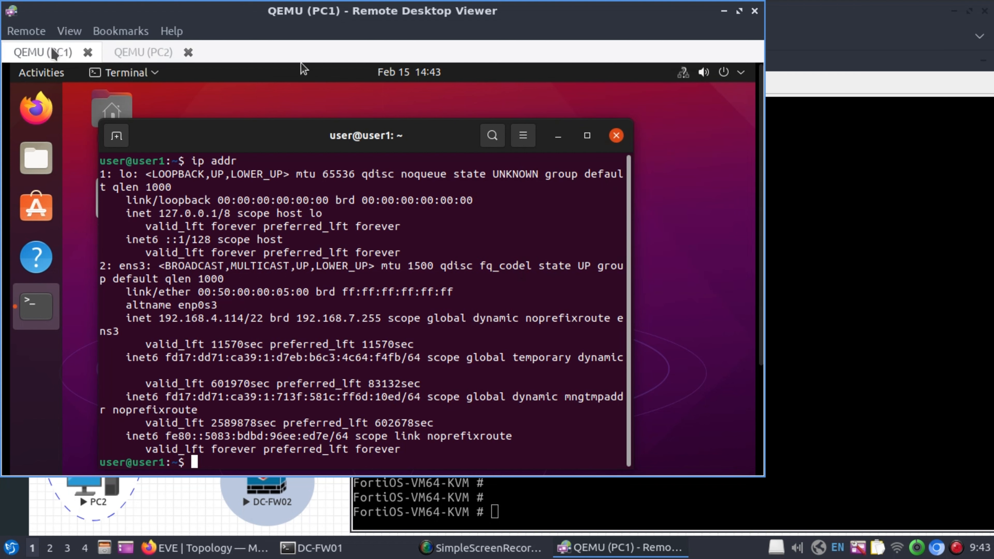
click(683, 75)
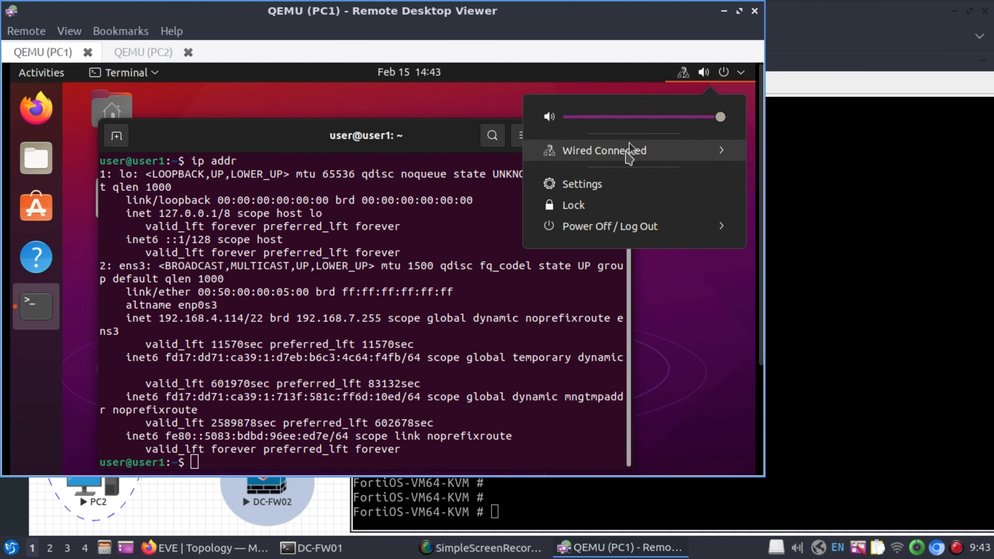
click(633, 151)
click(602, 174)
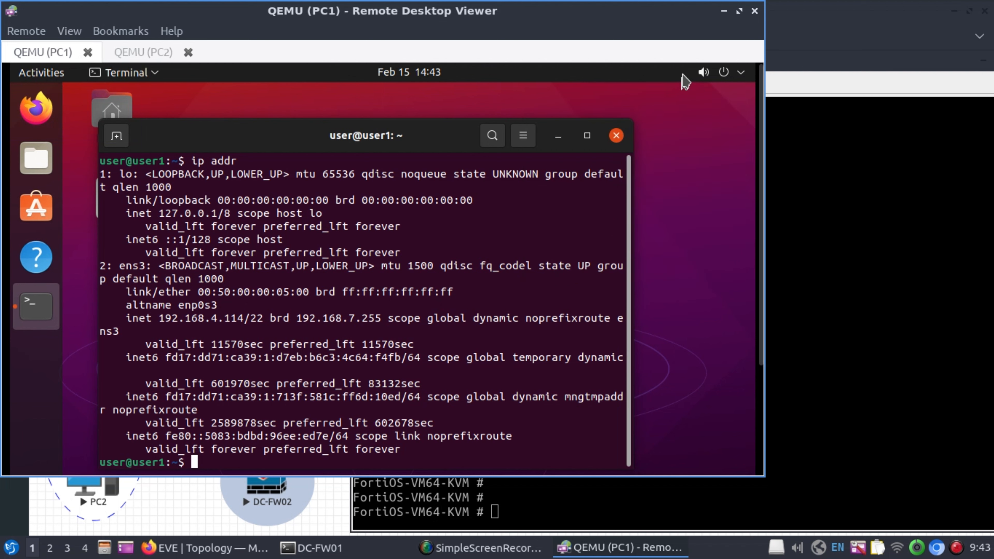
click(707, 75)
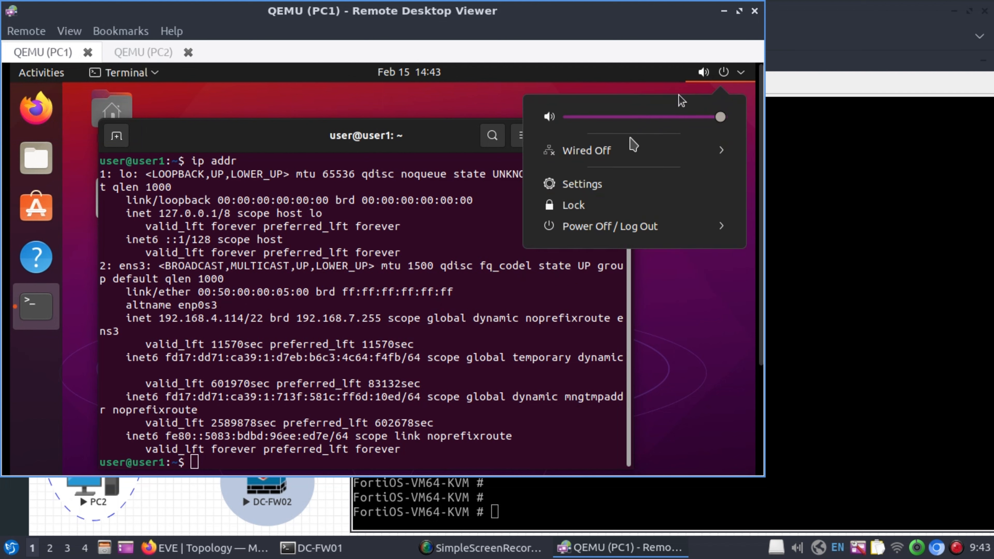
click(618, 152)
click(613, 175)
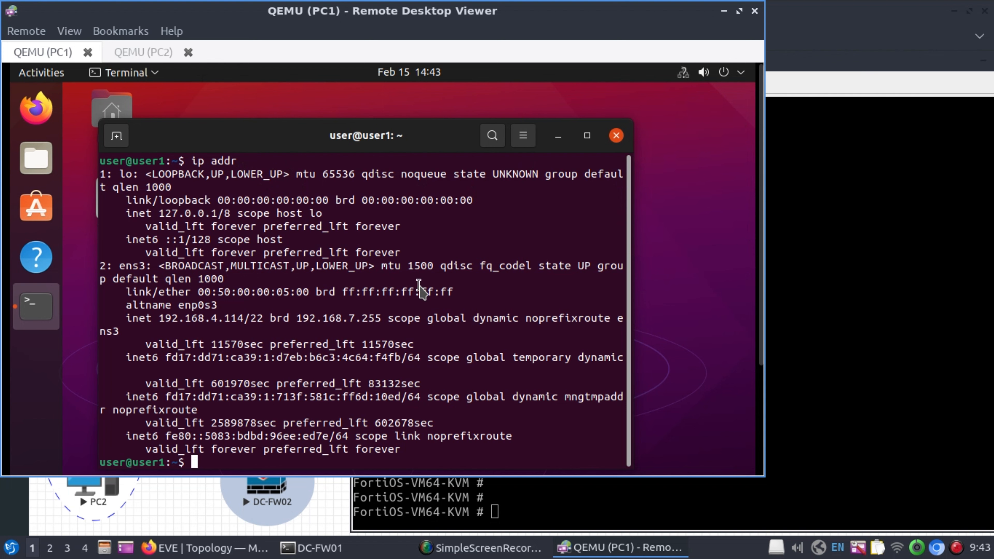
Clear PC1's terminal and run ip addr, showing ens3 at 192.168.200.100/24.
key(ctrl+l)
key(Return)
key(Return)
text(ip a)
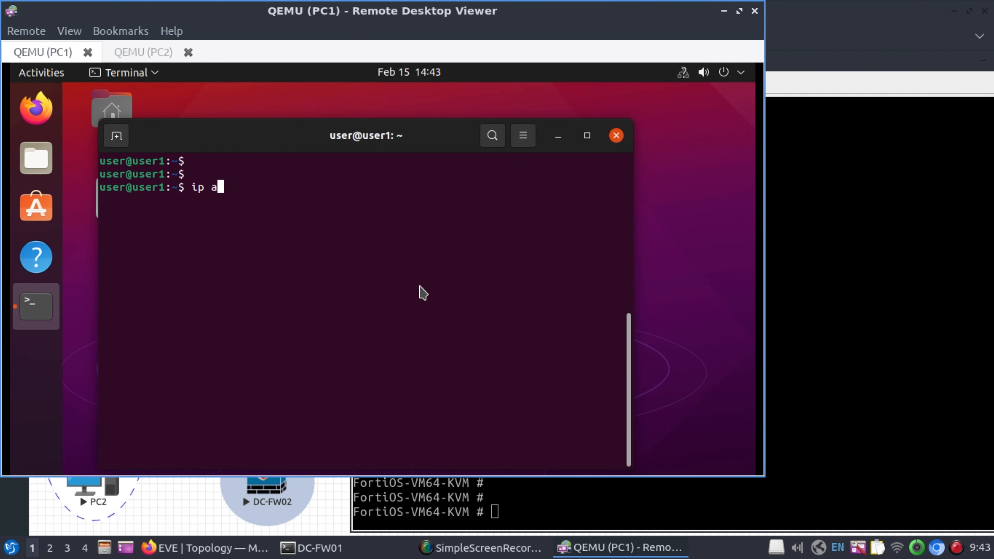
text(ddr)
key(Return)
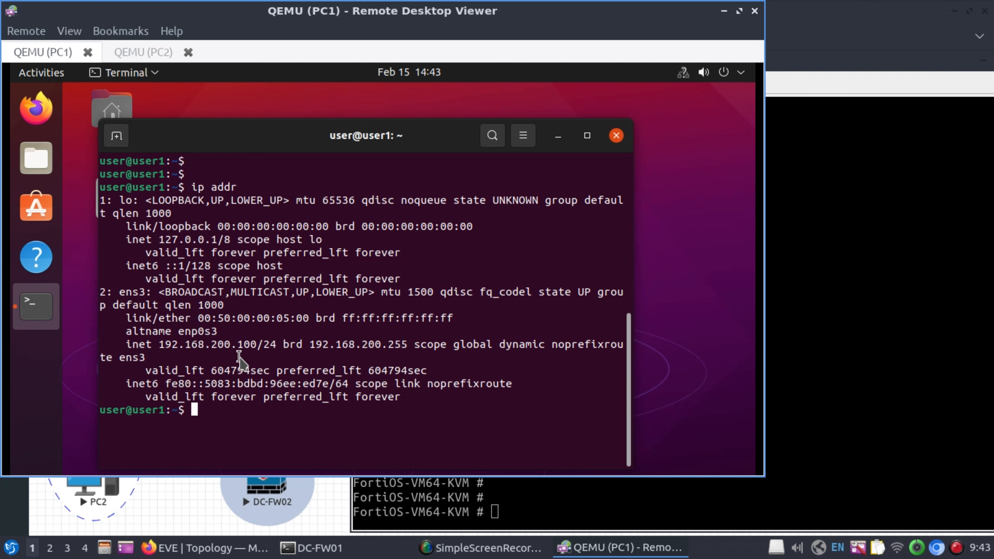
Run ip addr on PC2, showing ens3 at 192.168.4.115/22.
click(143, 52)
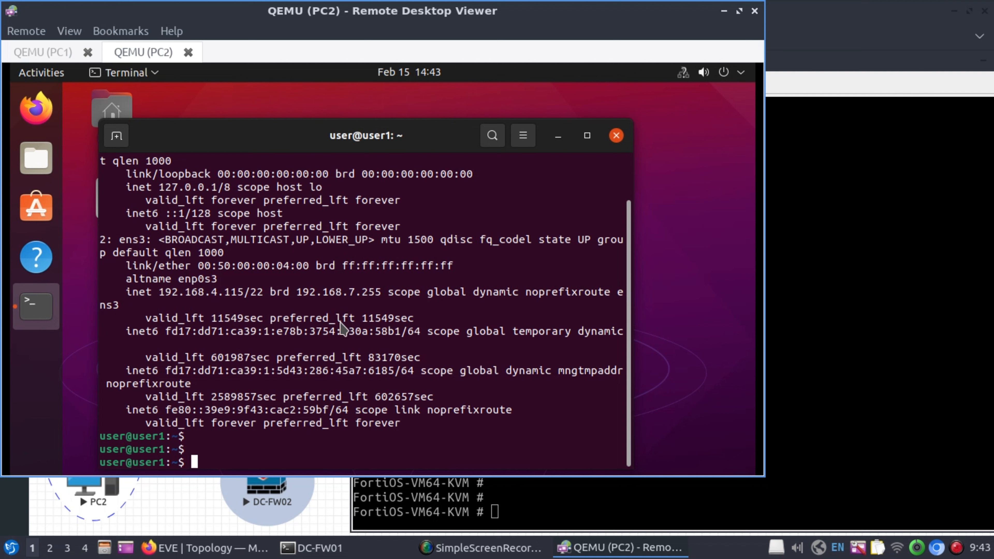
text(ip addr)
key(Return)
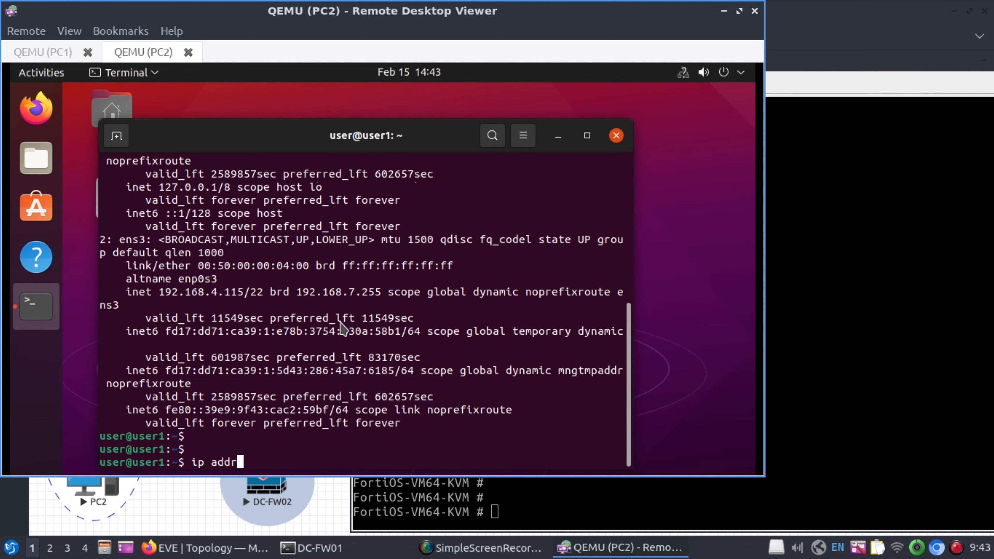